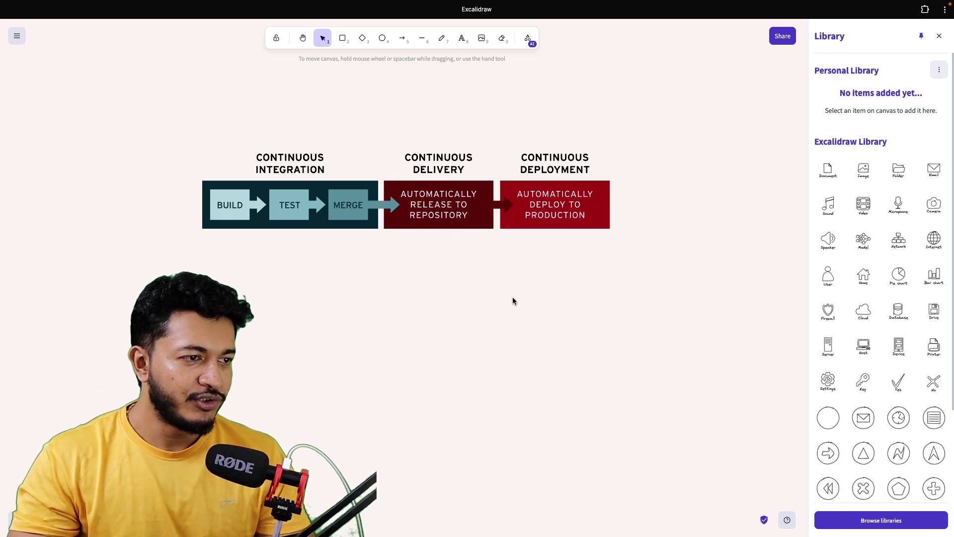
- Switch to GitHub in the browser and create a new public repository named spring-boot-aws-pipeline
key("ctrl+Right")
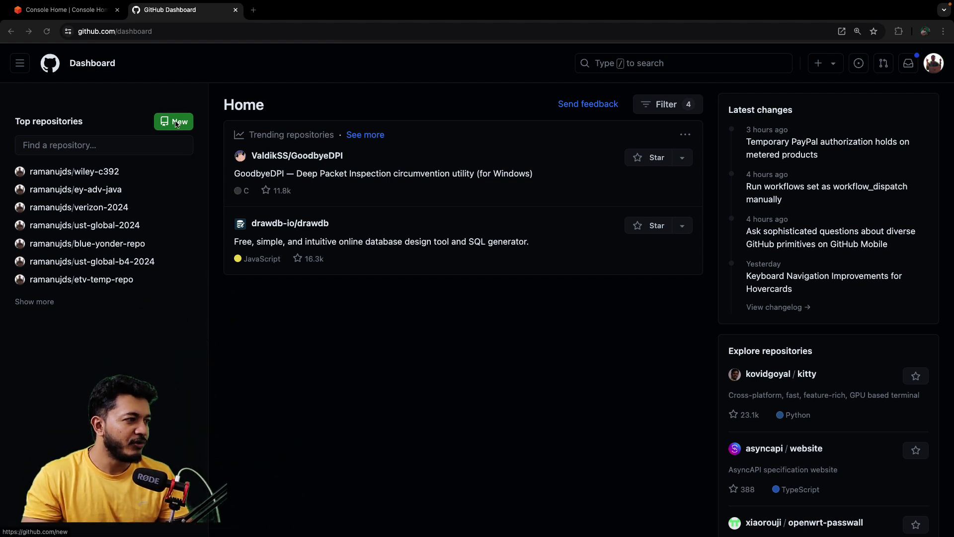
left_click(176, 123)
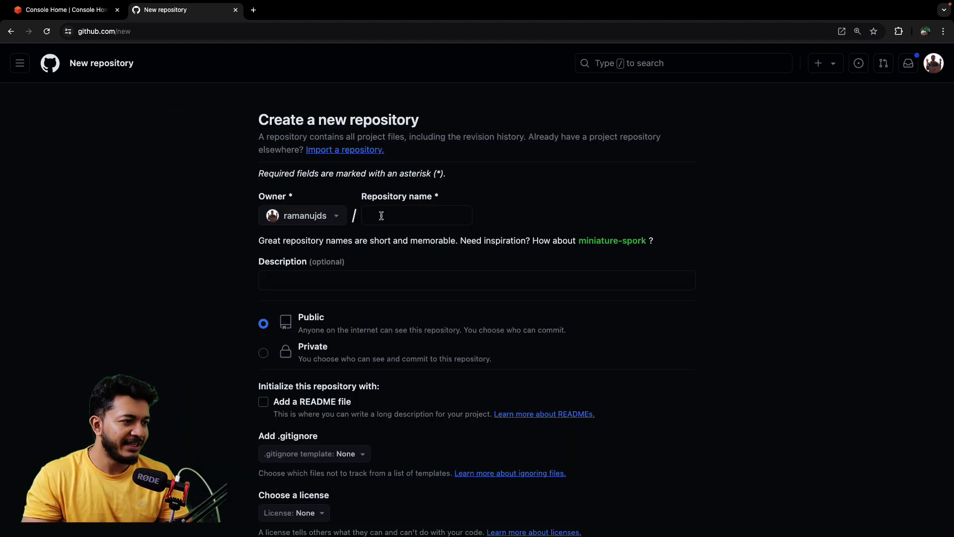
left_click(381, 216)
type("sp")
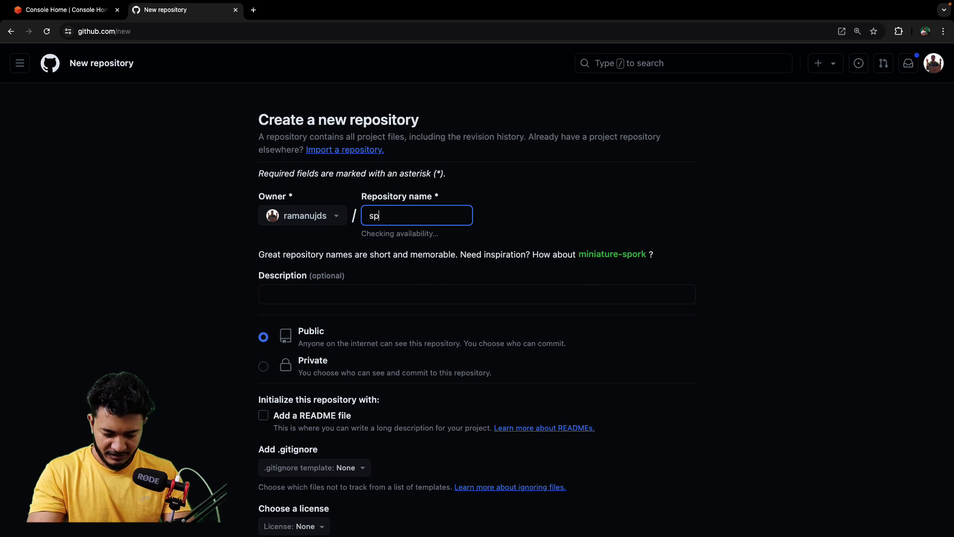
type("ring-boot-a")
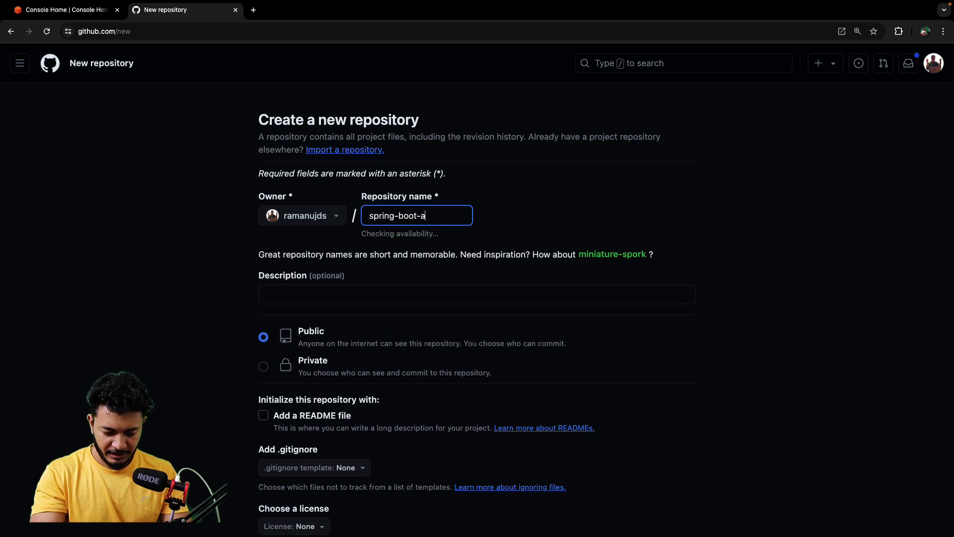
type("ws-pipeline")
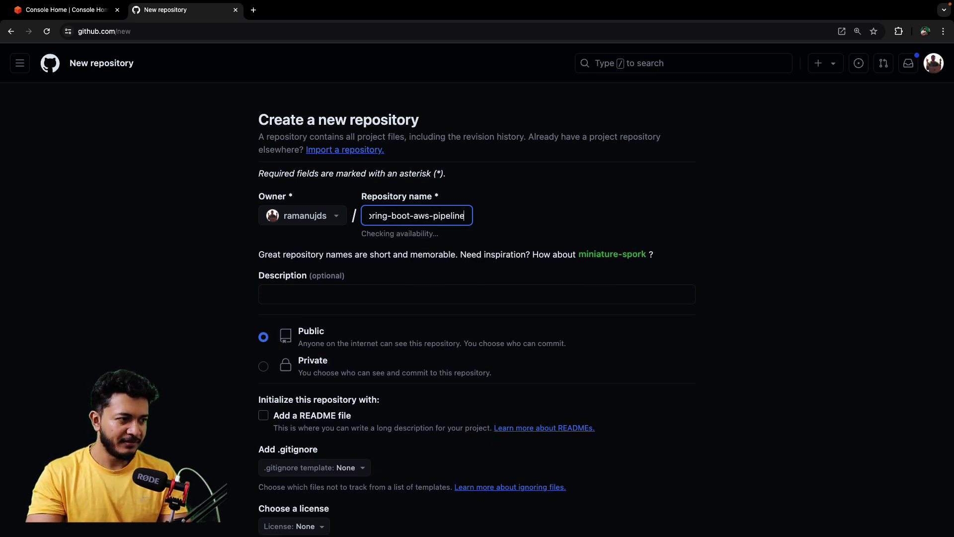
scroll(654, 427, "down", 4)
left_click(654, 427)
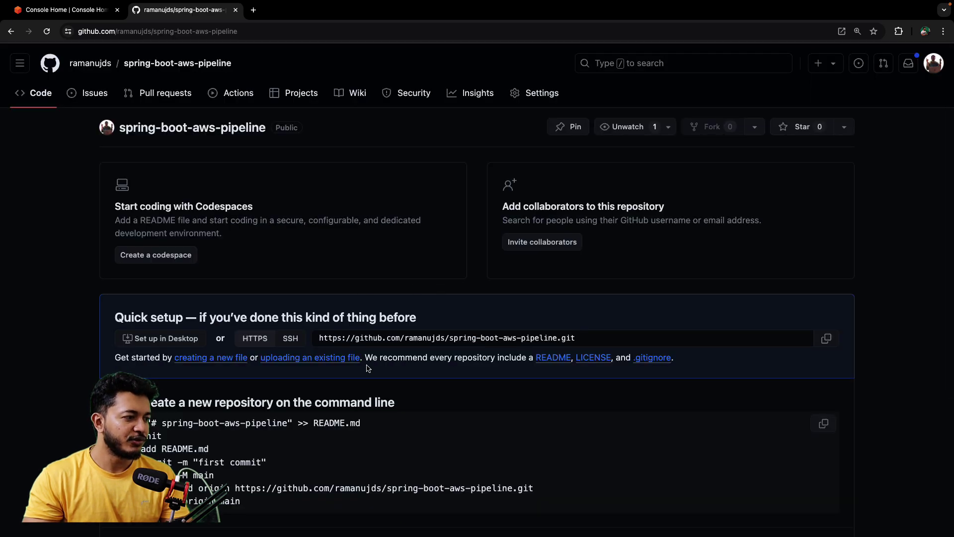
- Switch to Terminal and clone the new spring-boot-aws-pipeline repository over HTTPS into the rds-workspace folder
scroll(438, 357, "down", 3)
scroll(495, 299, "up", 1)
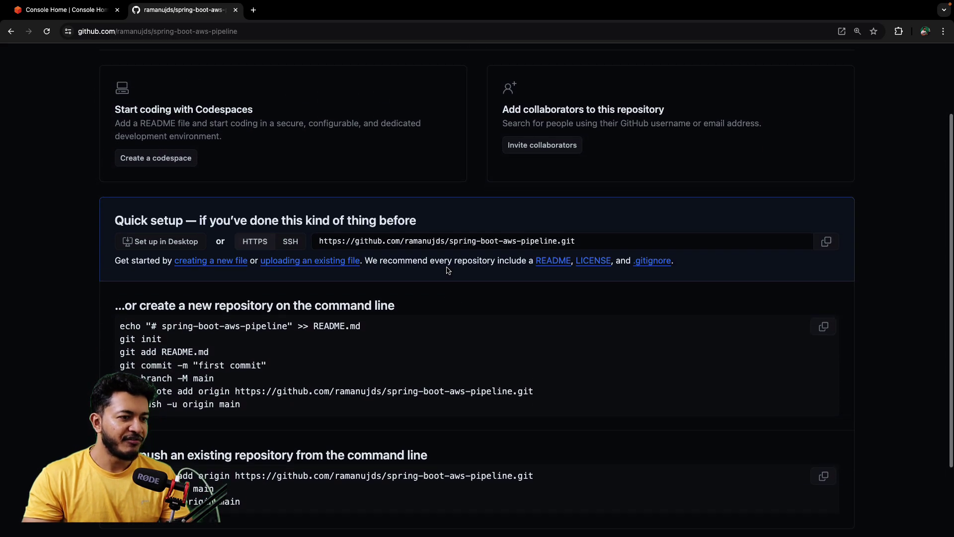
scroll(756, 269, "up", 3)
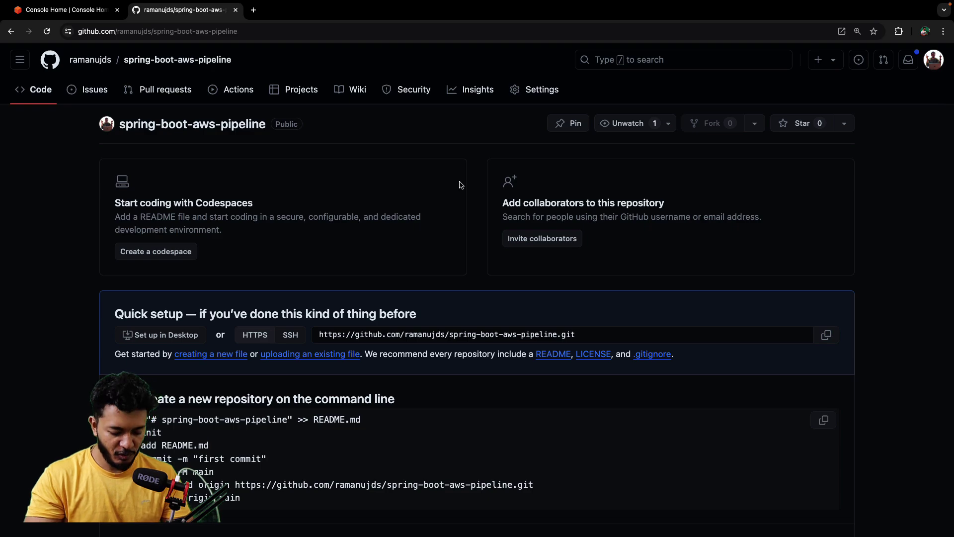
key("super+space")
type("term")
key("Return")
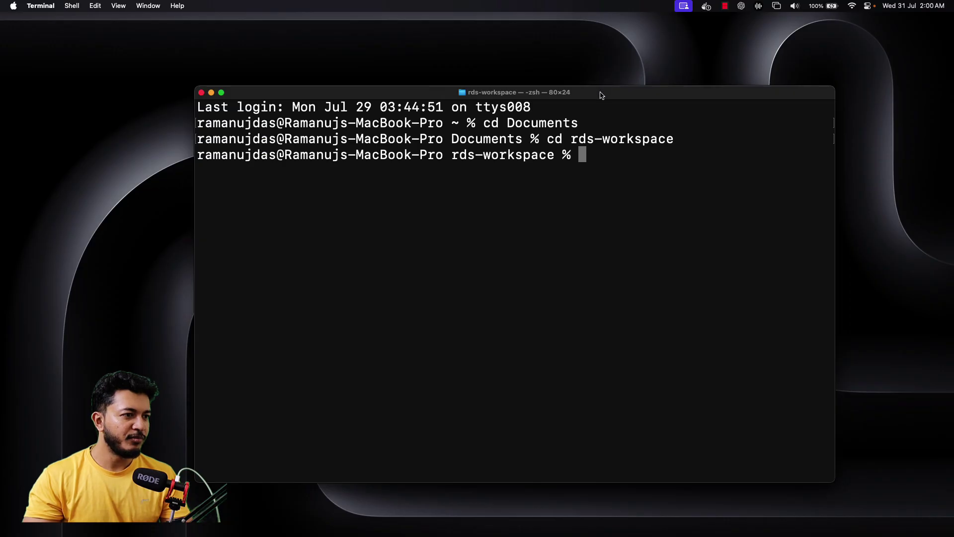
left_click_drag(601, 95, 525, 82)
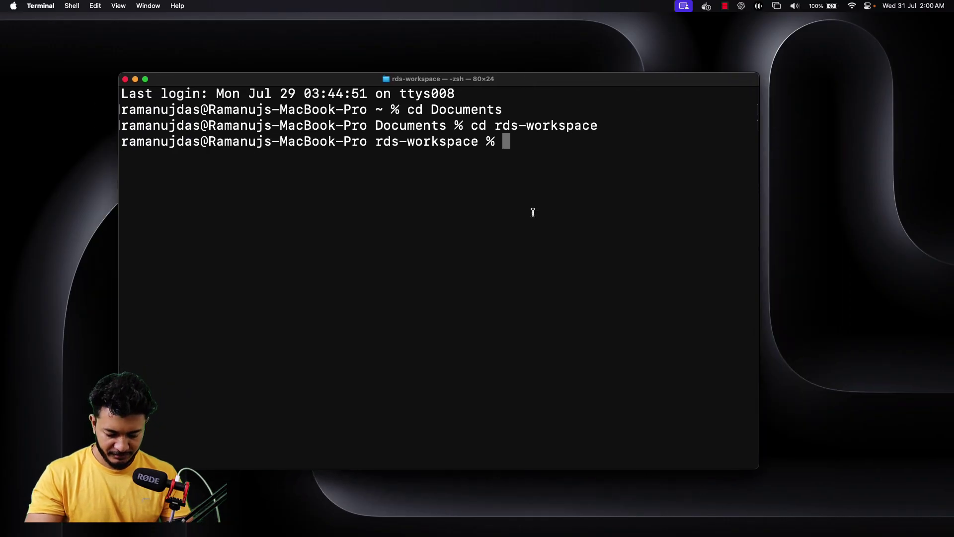
type("git clone")
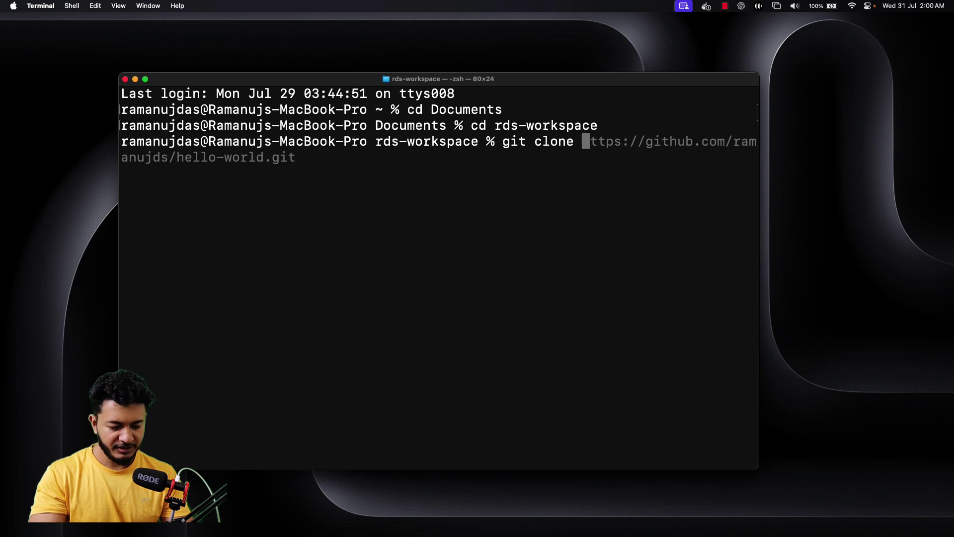
type("https://github.com/ramanujds/spring-boot-aws-pipeline.git")
key("Return")
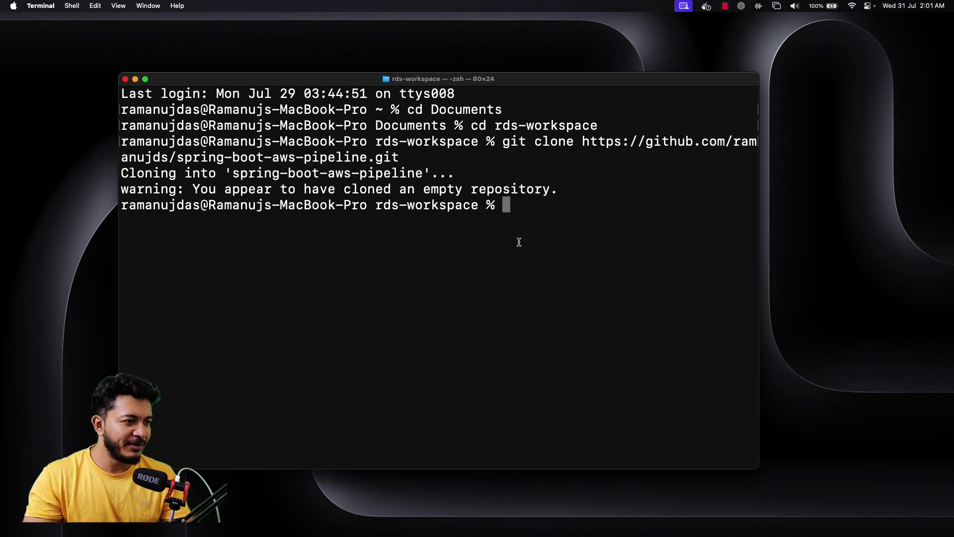
- Switch back to the browser and open Spring Initializr at start.spring.io in a new tab
key("ctrl+Right")
key("ctrl+Right")
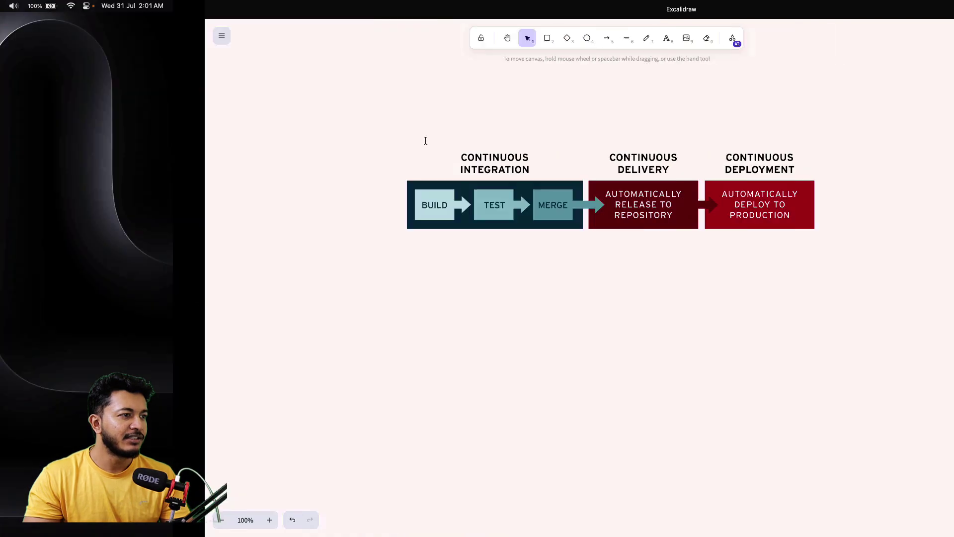
left_click(253, 10)
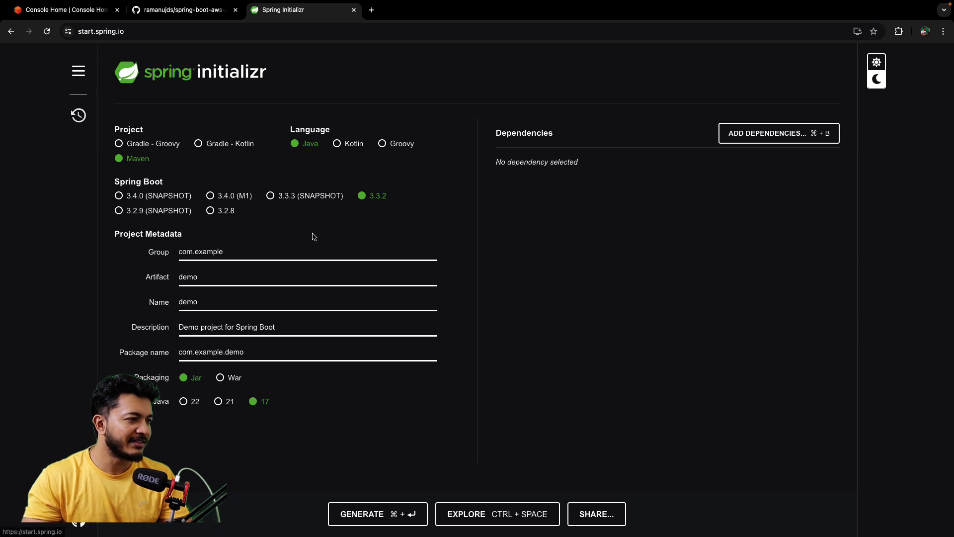
- Set the Group in the project metadata to com.rds.example
left_click(217, 254)
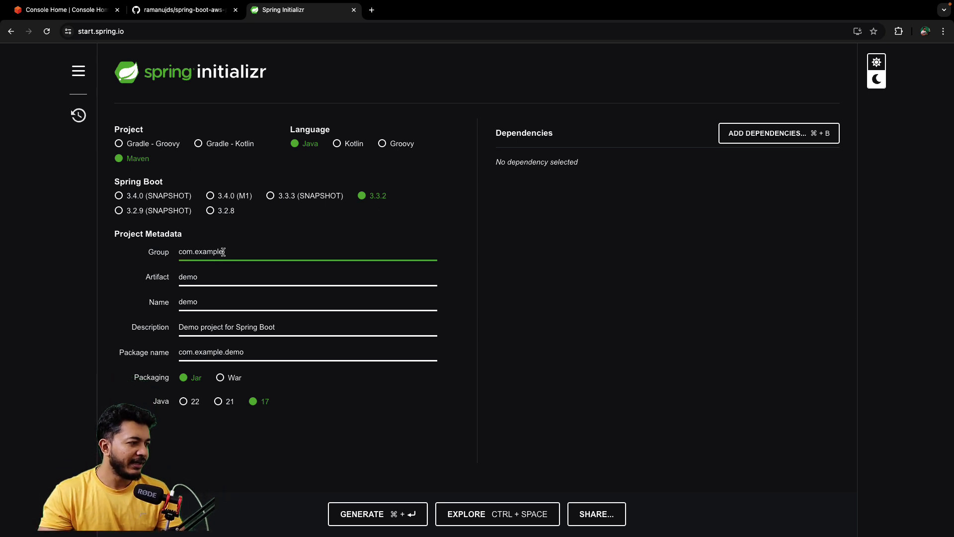
key("BackSpace")
key("BackSpace")
key("BackSpace")
key("BackSpace")
key("BackSpace")
key("BackSpace")
key("BackSpace")
type("rds")
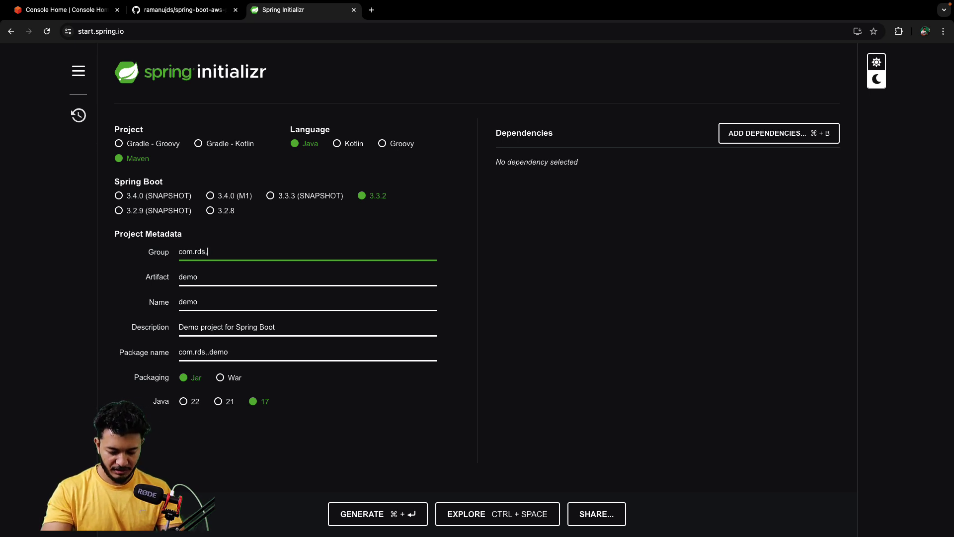
type(".example")
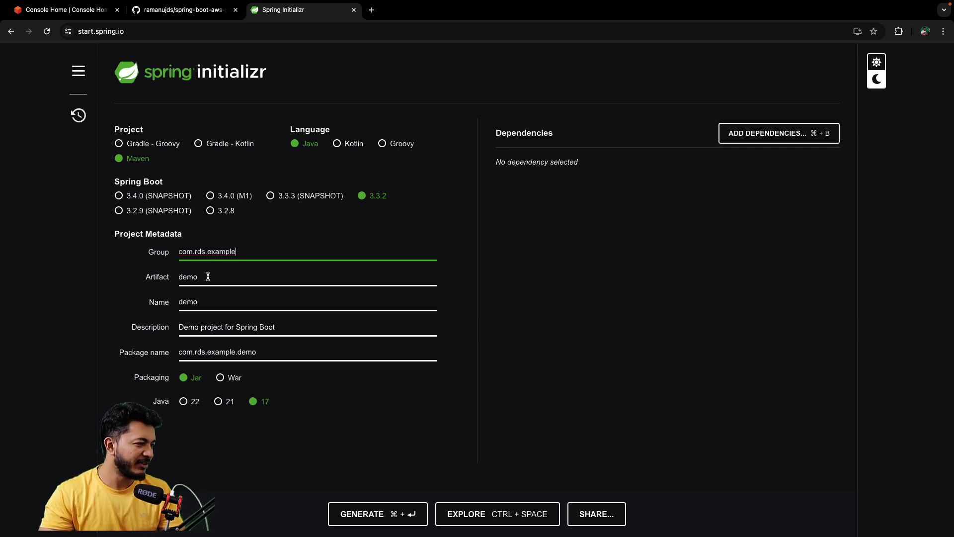
- Set the Artifact to spring-boot-cicd and shorten the package name to com.rds.example
left_click(199, 277)
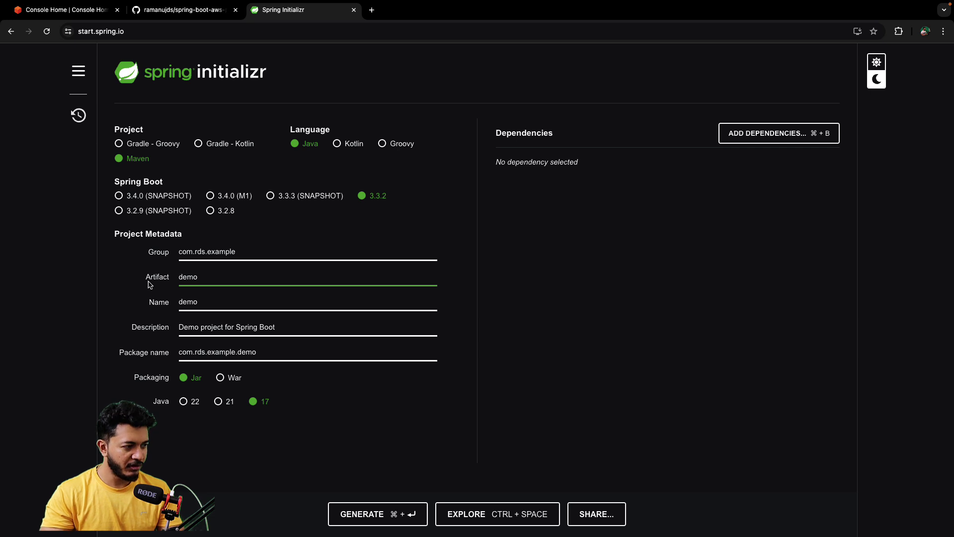
key("BackSpace")
key("BackSpace")
key("BackSpace")
key("BackSpace")
type("spring-boot-cicd")
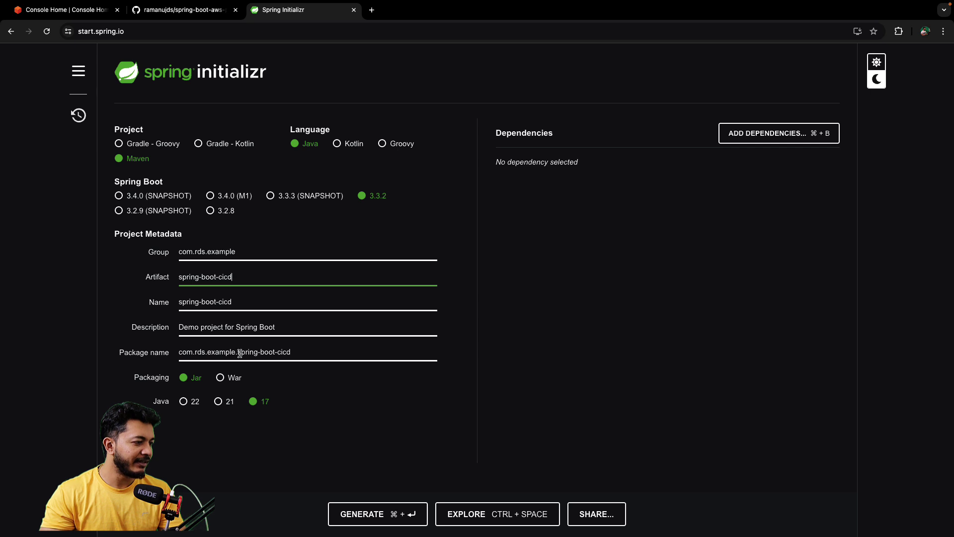
left_click_drag(236, 352, 291, 353)
key("BackSpace")
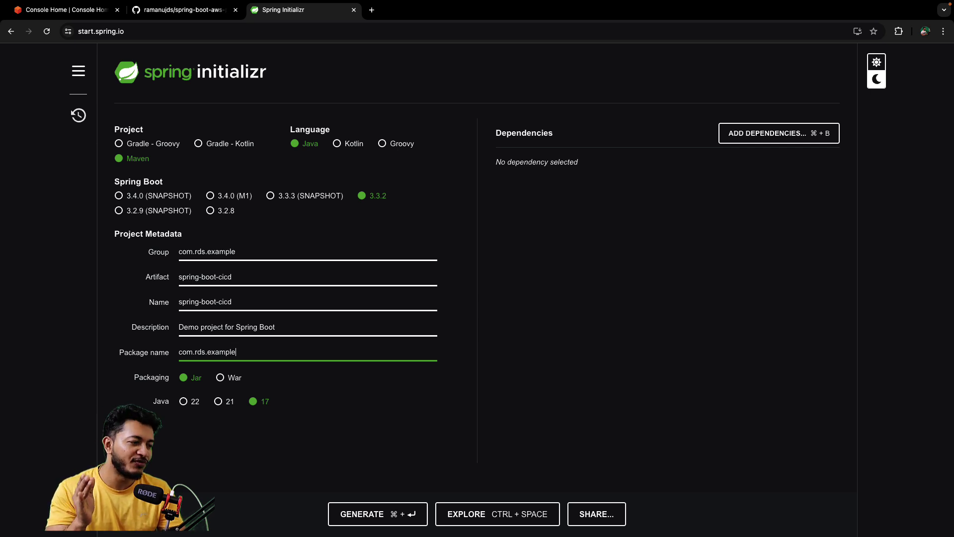
- Add the Spring Web dependency and generate the project
left_click(758, 140)
type("web")
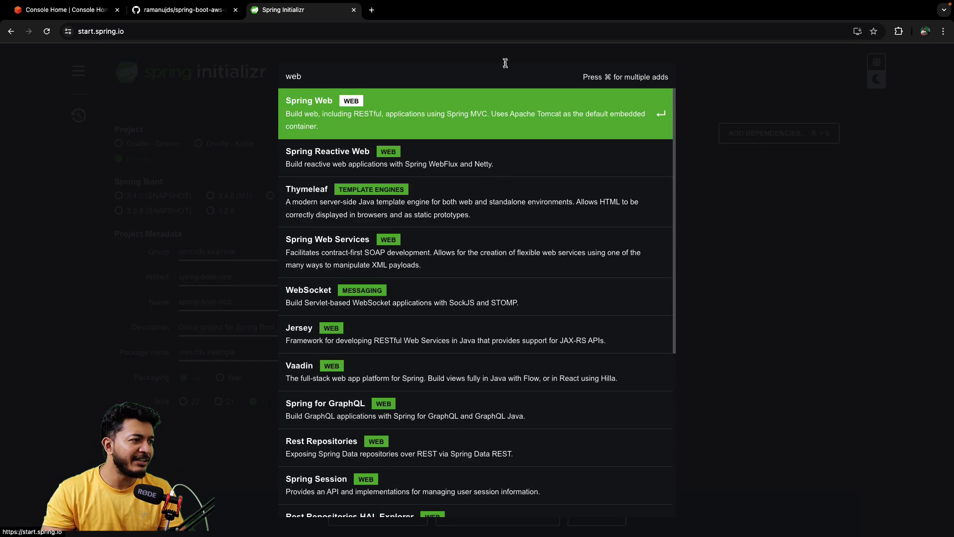
key("super+a")
left_click(417, 122)
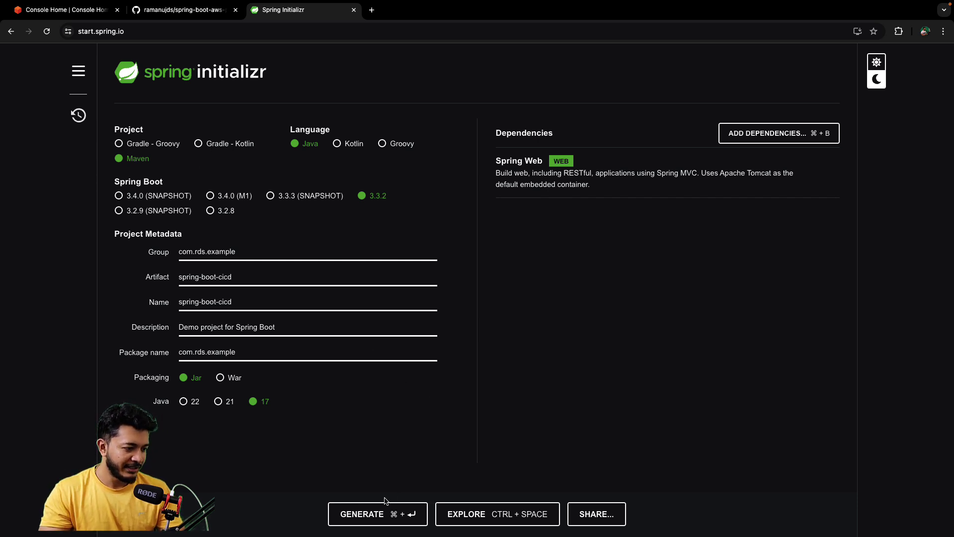
left_click(389, 520)
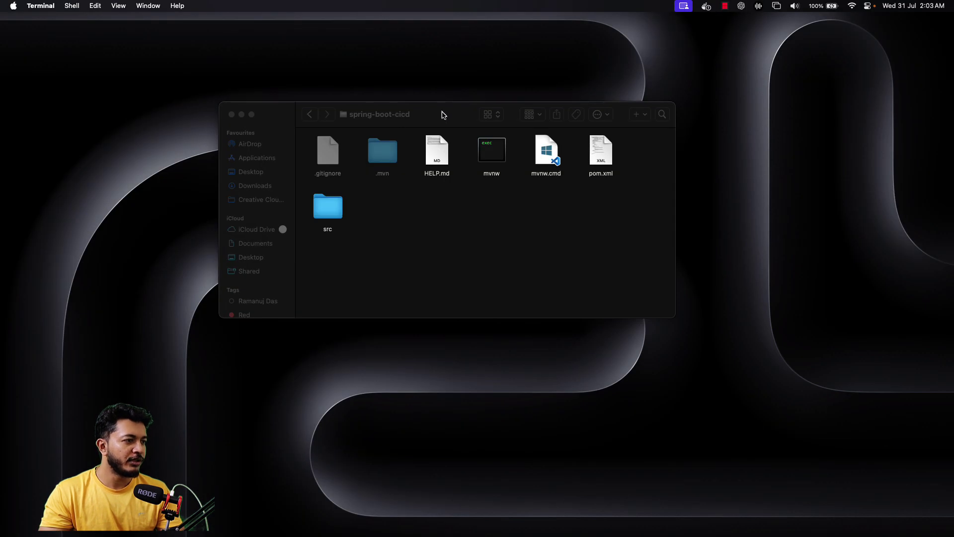
- Switch to Finder and transfer all files from the extracted spring-boot-cicd folder into the cloned spring-boot-aws-pipeline folder
left_click(397, 117)
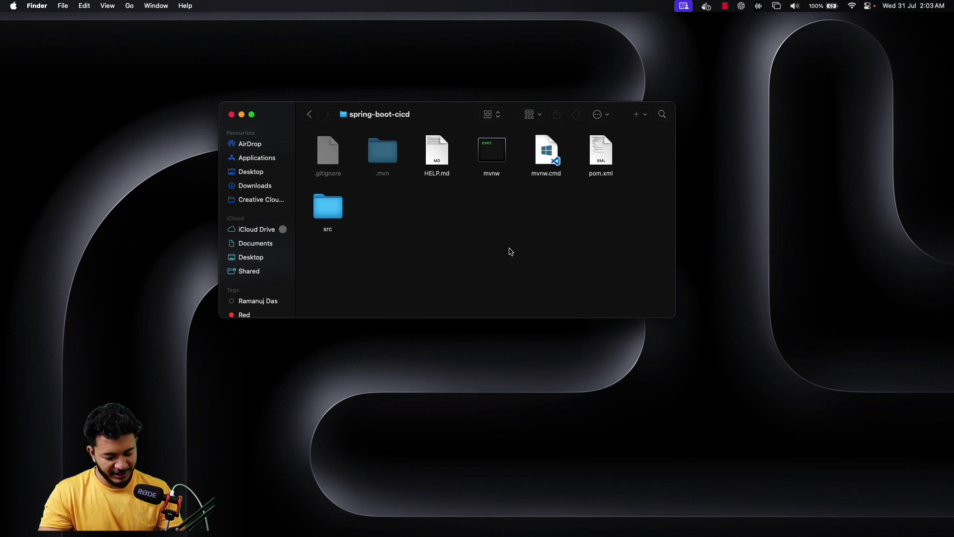
key("super+a")
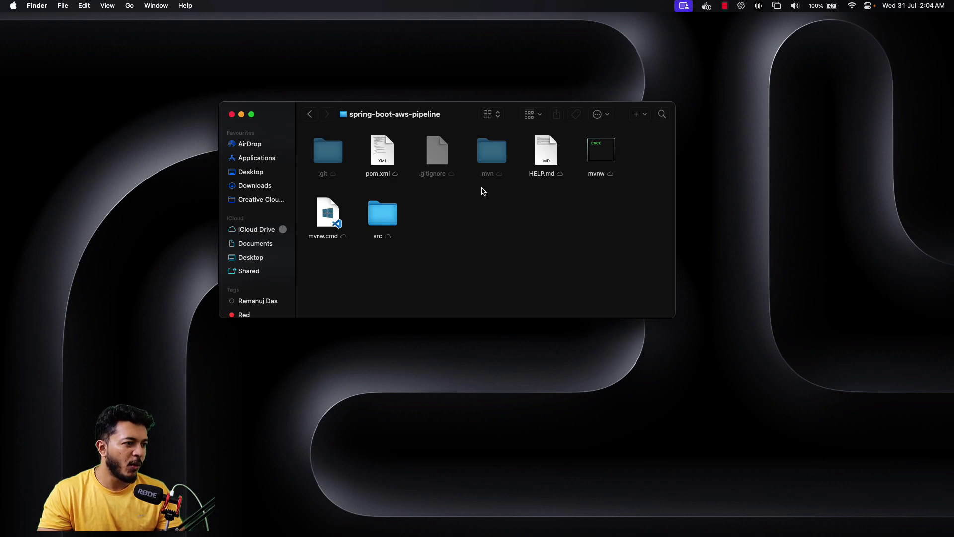
- Switch to IntelliJ IDEA CE and open the spring-boot-aws-pipeline project
key("super+space")
type("ind")
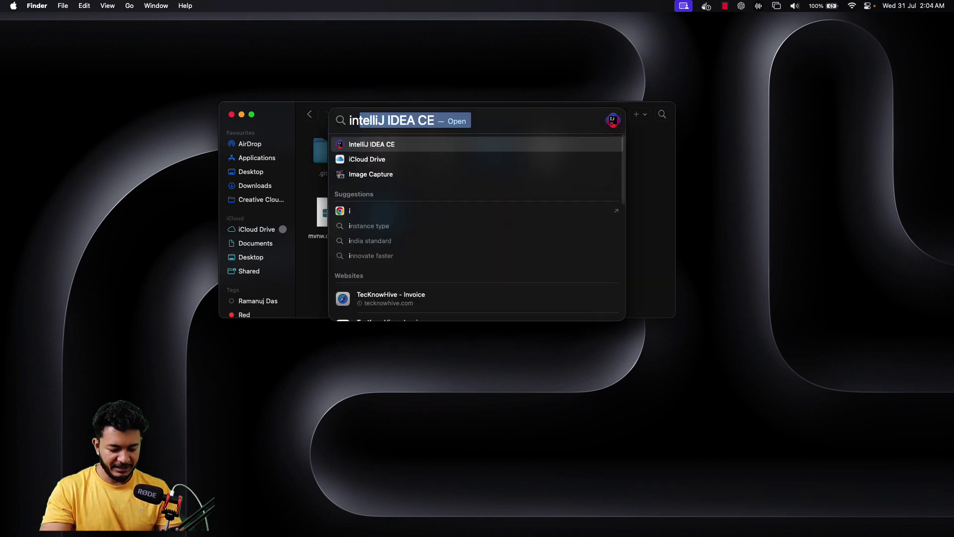
key("BackSpace")
key("BackSpace")
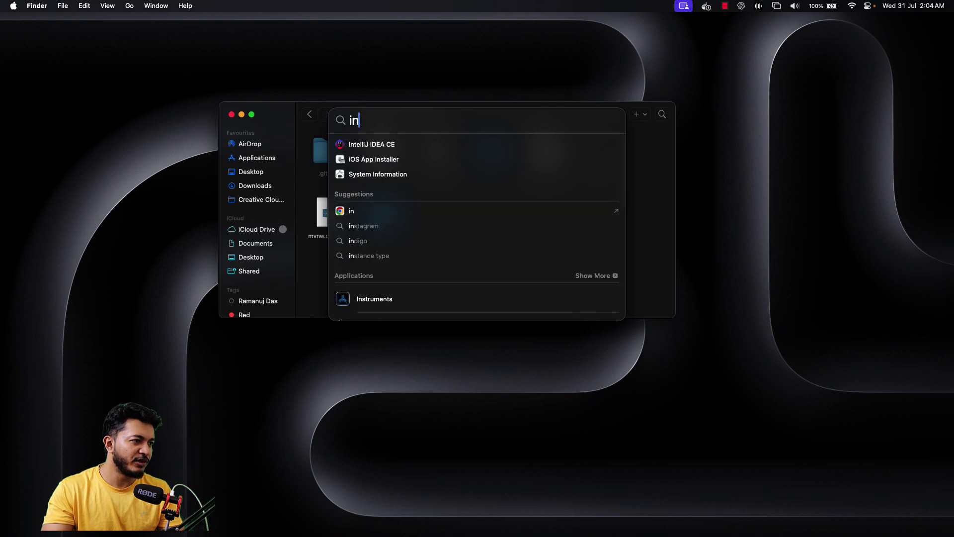
key("Return")
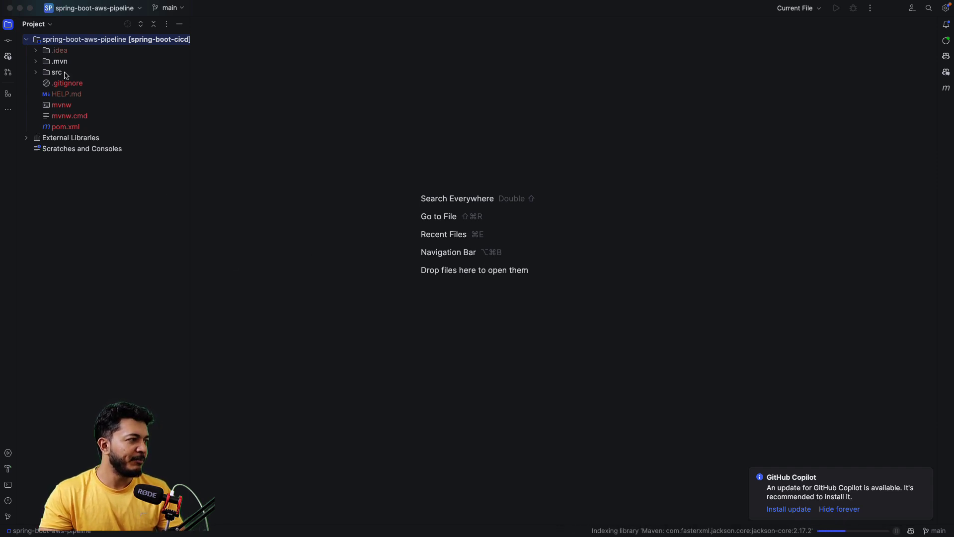
- Create a package named com.rds.example.api inside com.rds.example under src/main/java
left_click(36, 72)
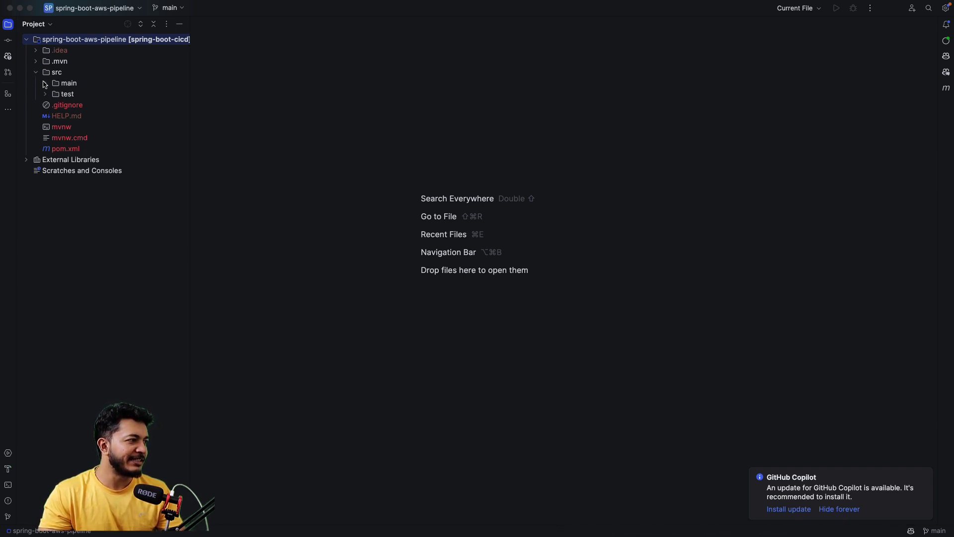
left_click(45, 83)
left_click(54, 94)
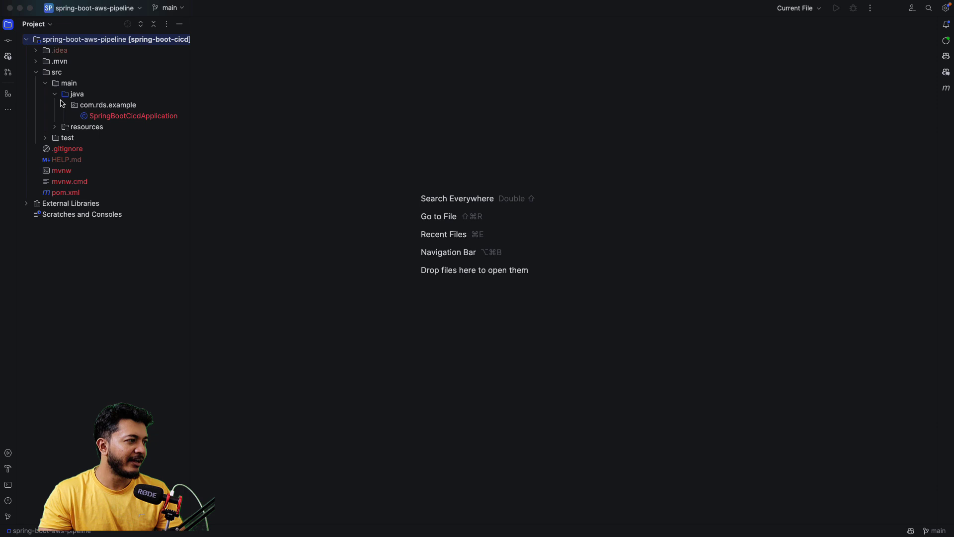
left_click(103, 109)
right_click(102, 109)
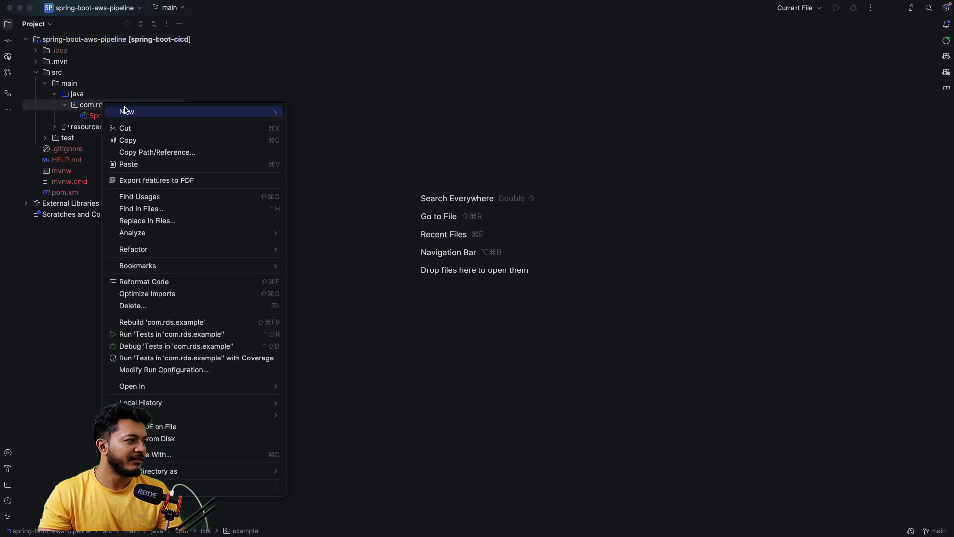
mouse_move(138, 116)
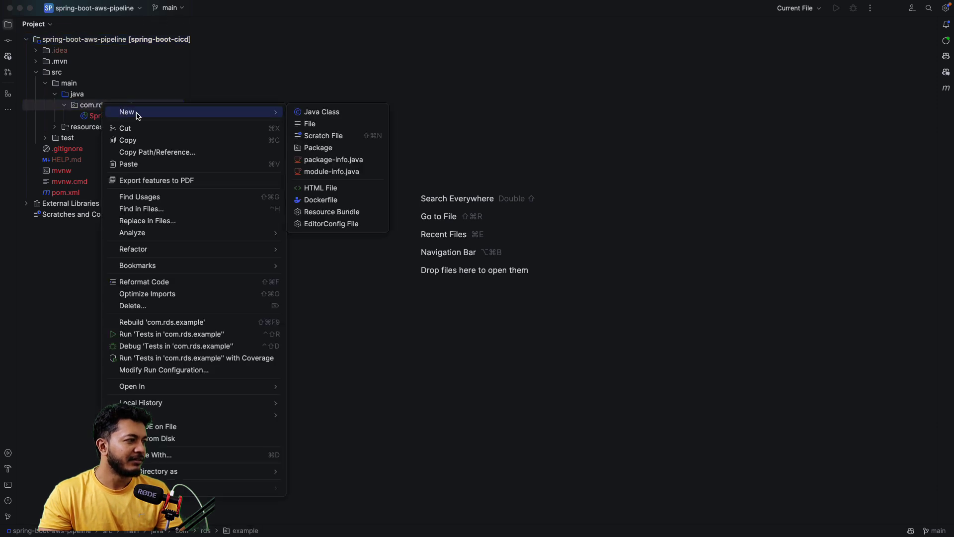
left_click(318, 148)
type("ample.a")
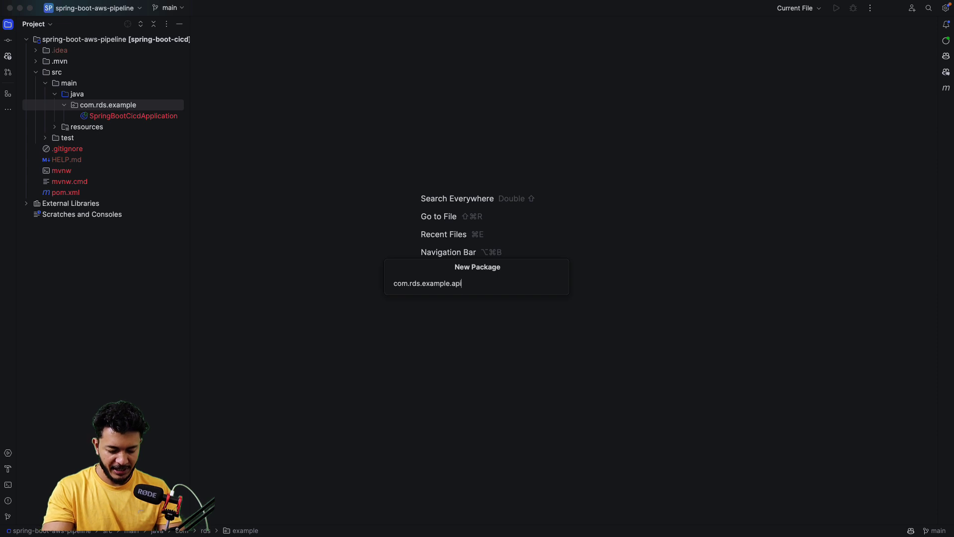
type("pi")
key("Return")
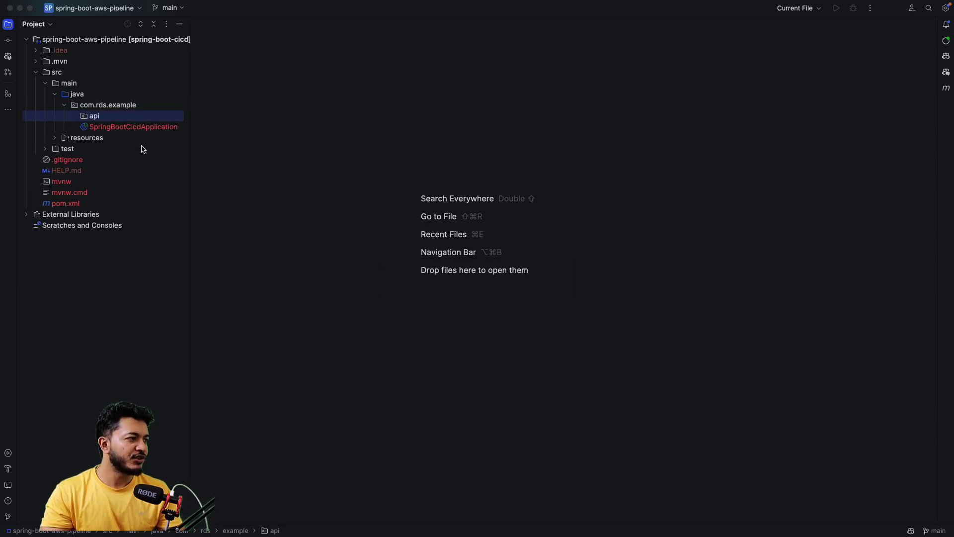
- Create a Java class named HelloWorldApi in the api package and add the file to Git
right_click(127, 121)
mouse_move(279, 122)
left_click(372, 125)
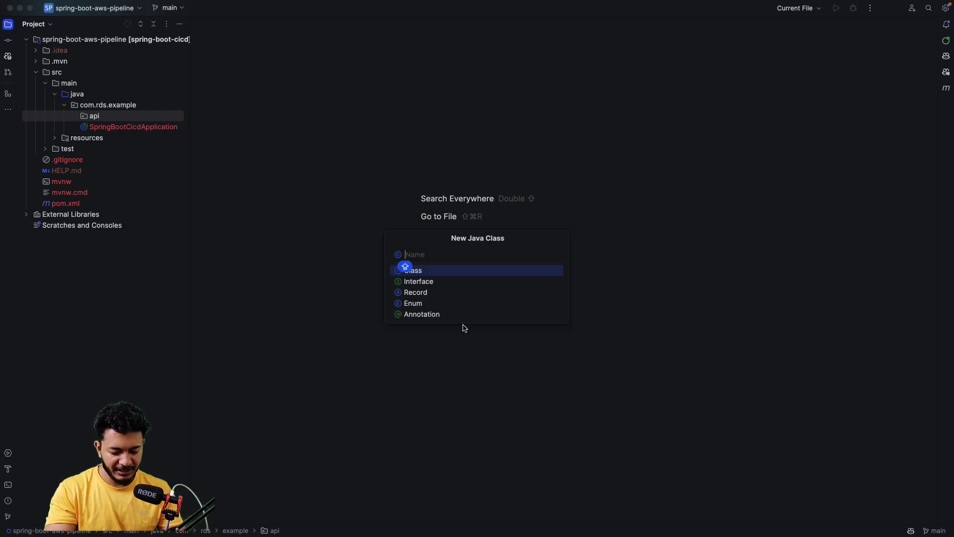
type("HelloWorldApi")
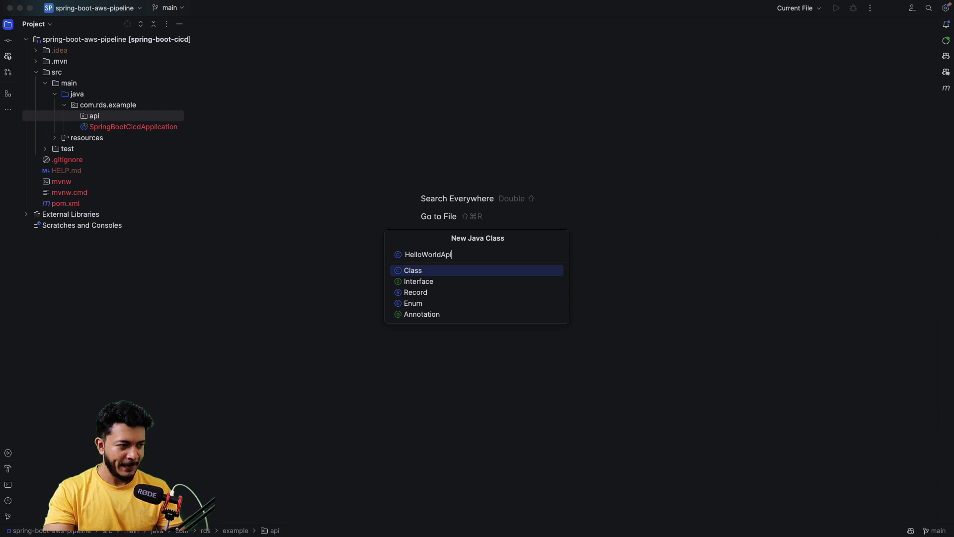
key("Return")
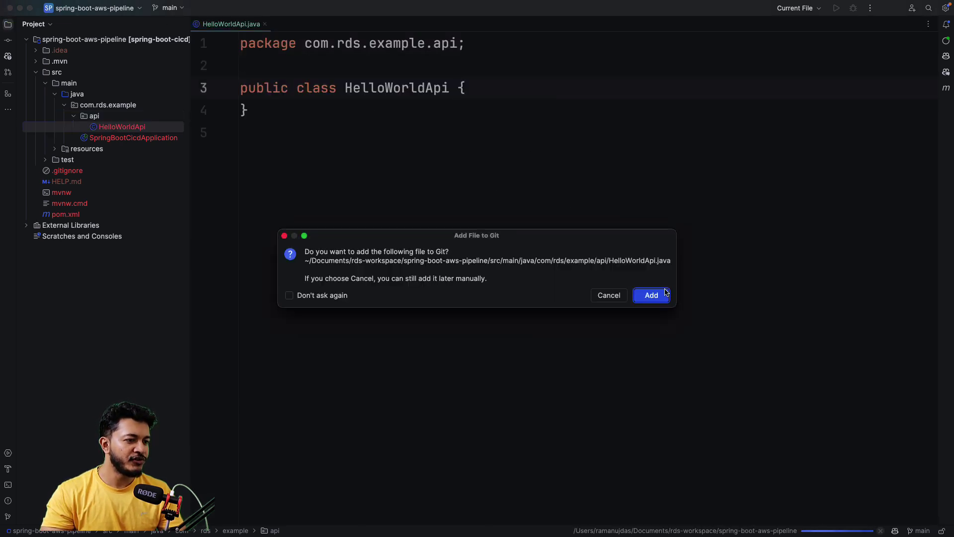
left_click(652, 295)
left_click(249, 73)
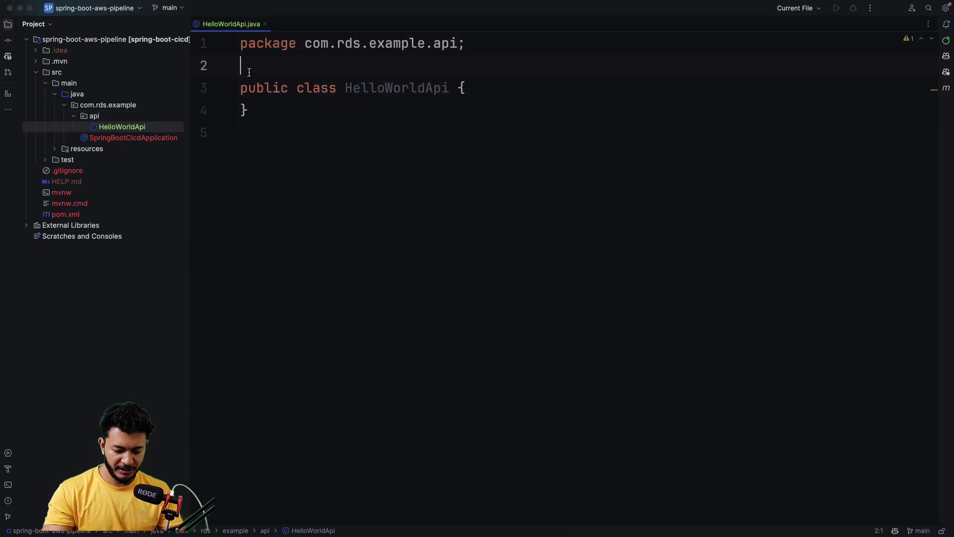
key("Return")
type("@Res")
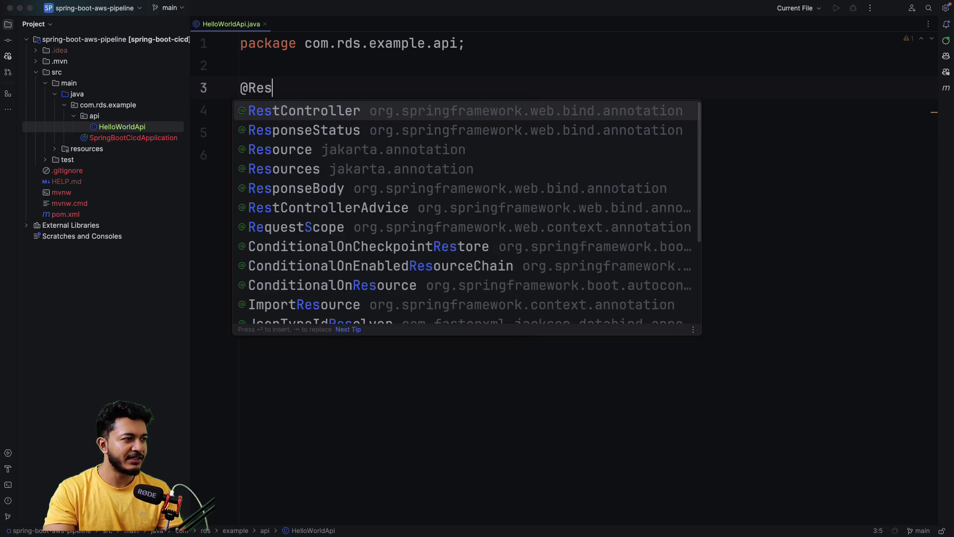
key("Return")
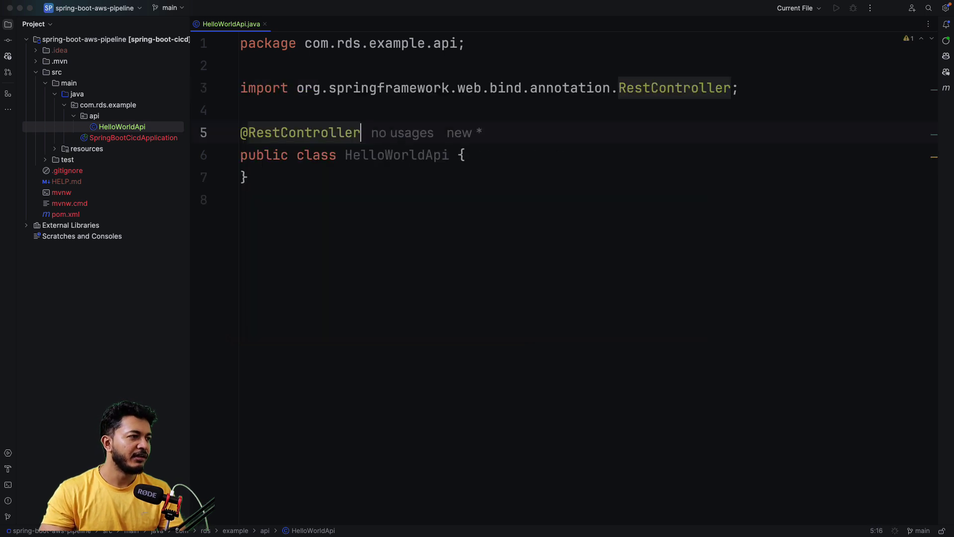
- Add a public String method helloWorld() to the class that returns "Hello World!"
left_click(477, 156)
key("Return")
key("Return")
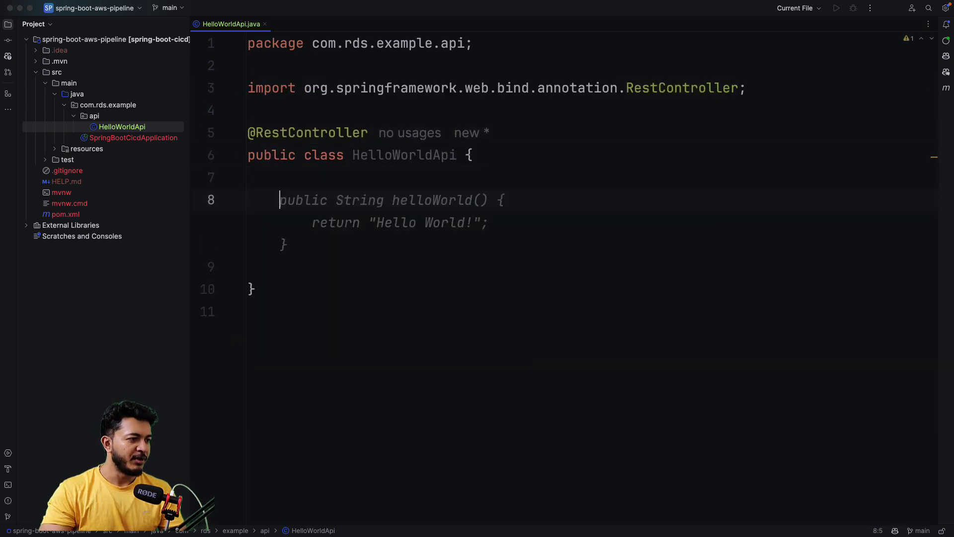
key("Tab")
left_click(392, 257)
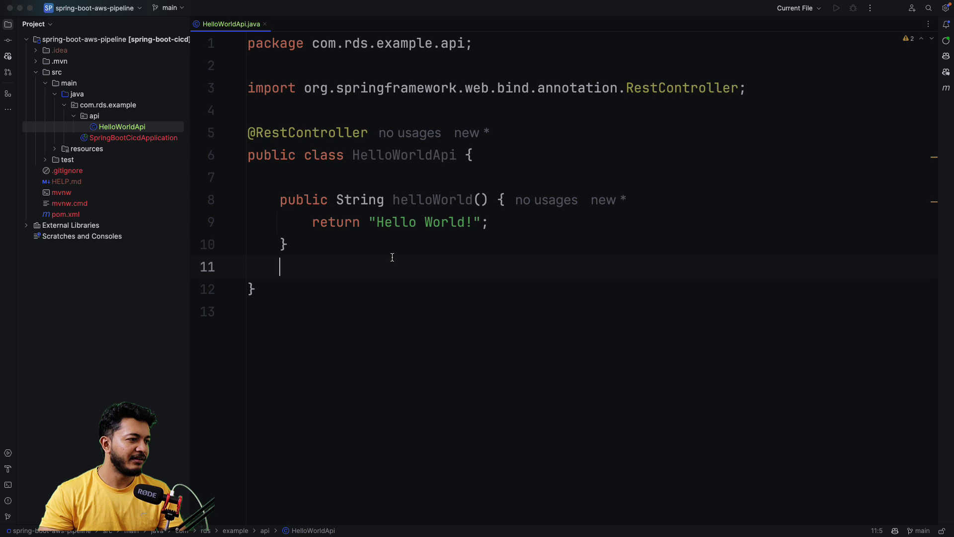
left_click(297, 180)
key("Return")
type("@")
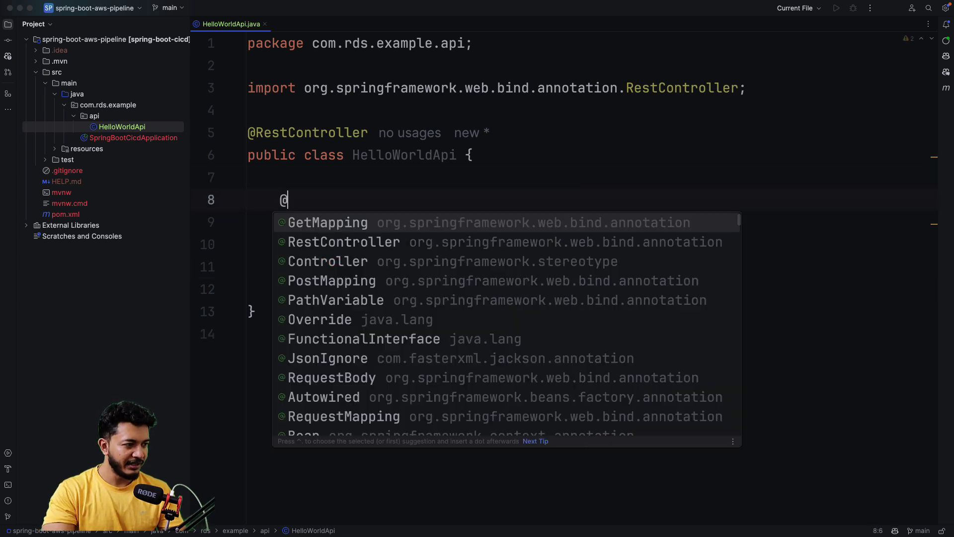
key("Return")
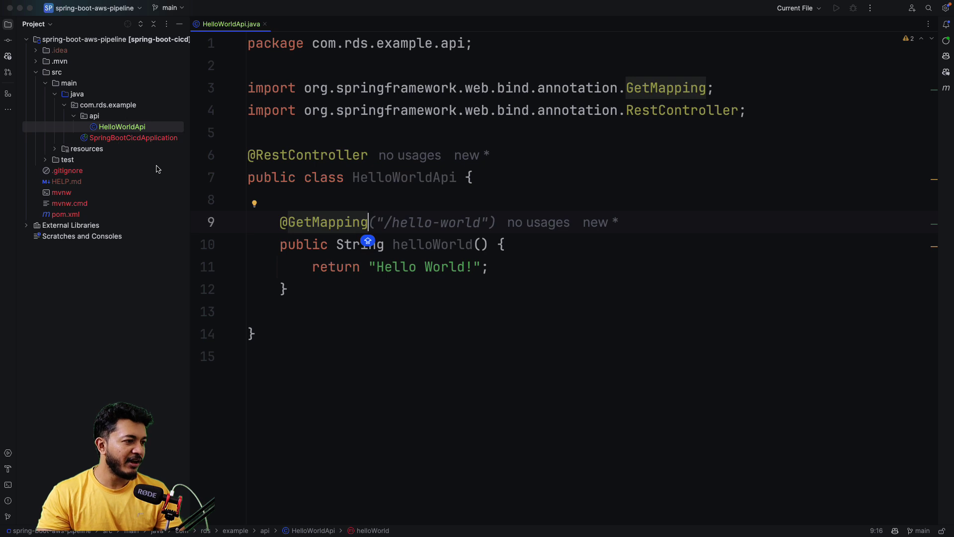
left_click(324, 289)
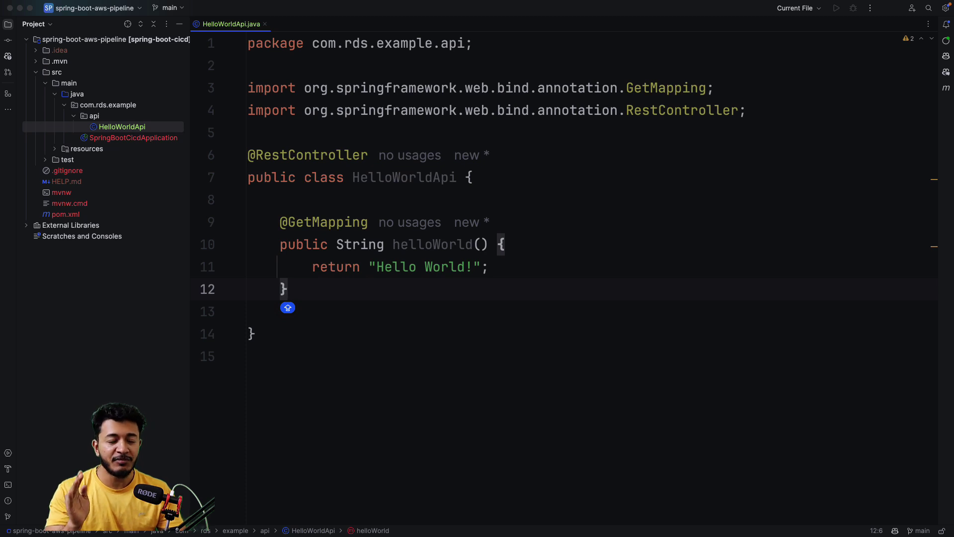
- Open application.properties in the resources folder and add the line server.port=5000 below the application name
double_click(112, 149)
double_click(105, 184)
left_click(311, 103)
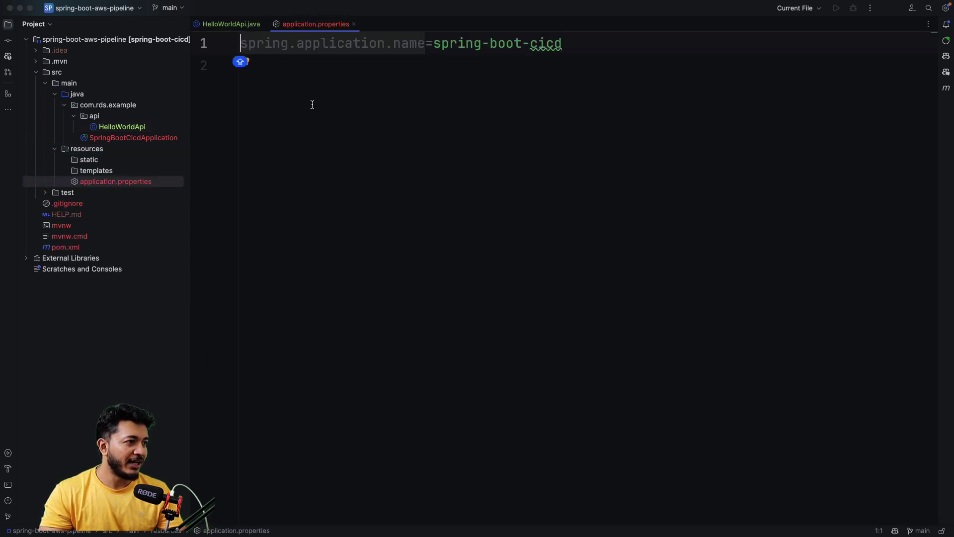
key("Return")
type("server.port=5")
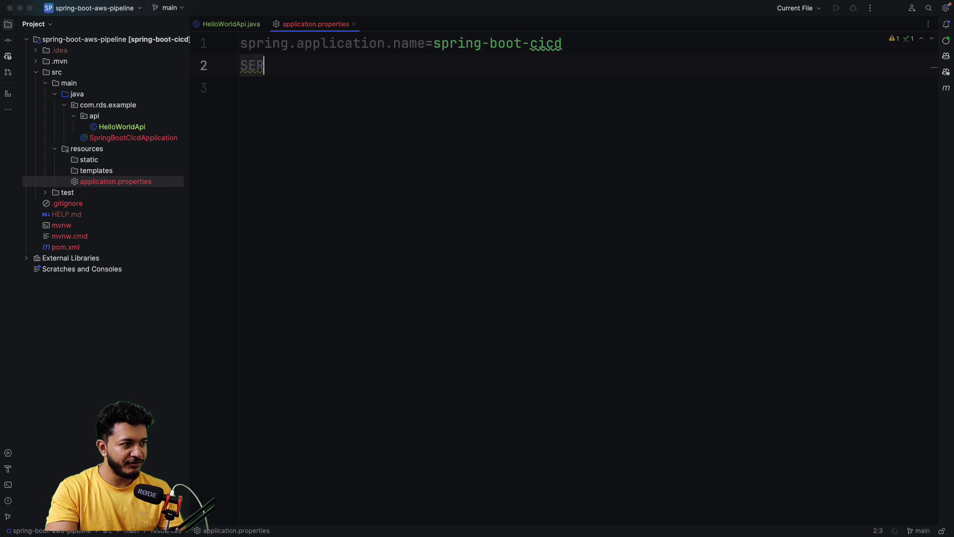
type("000")
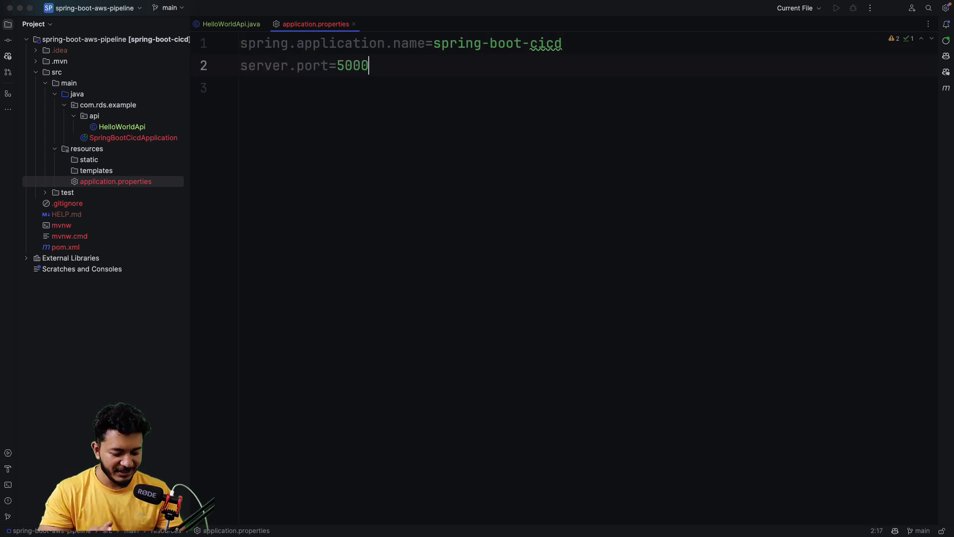
- Run the main method of SpringBootCicdApplication
left_click(117, 128)
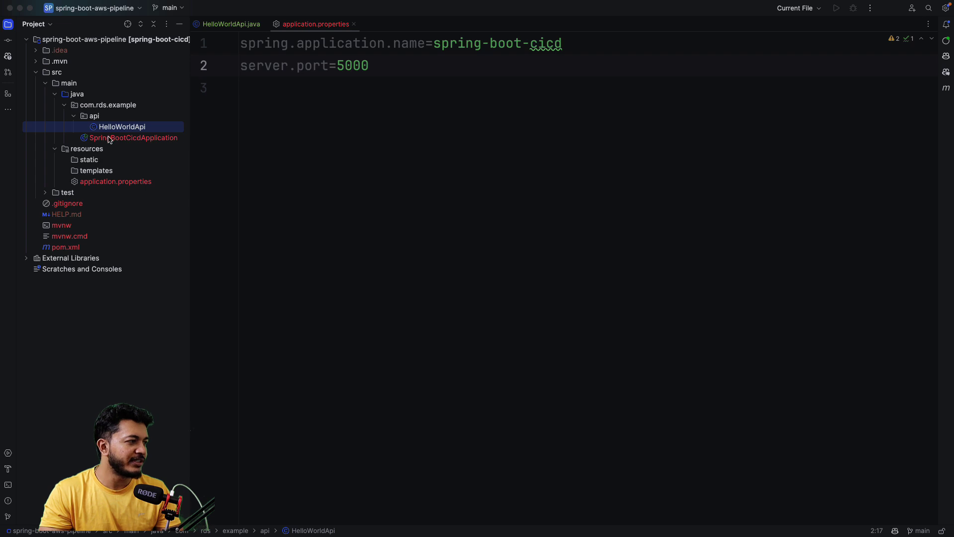
left_click(110, 139)
right_click(110, 139)
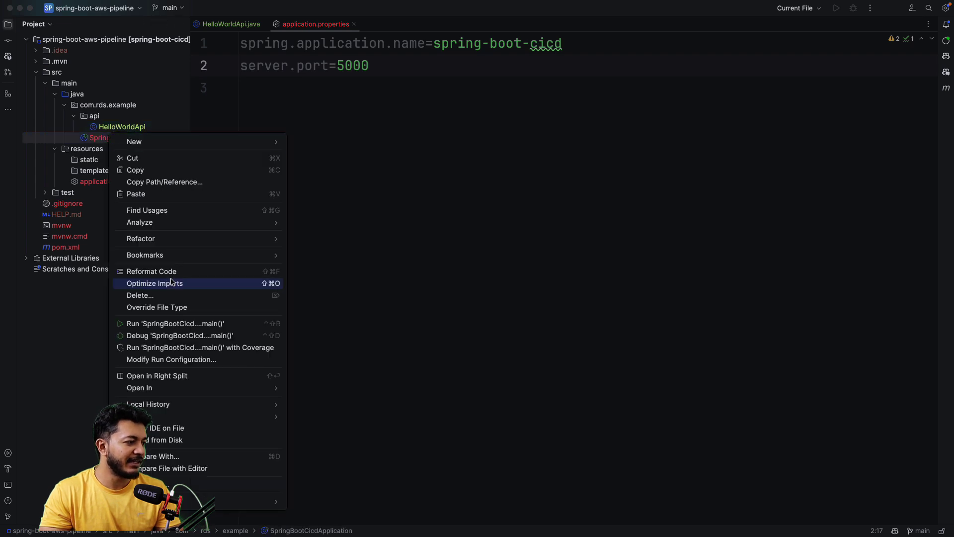
left_click(173, 326)
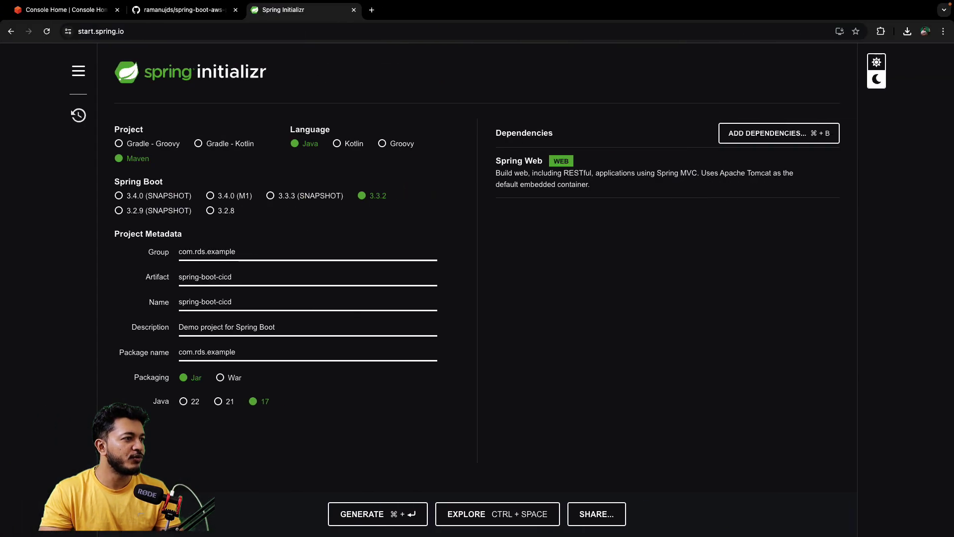
- Switch to Chrome and open localhost:5000 in a new tab to test the API
left_click(383, 10)
type("localhost:5000/swagger-ui.html")
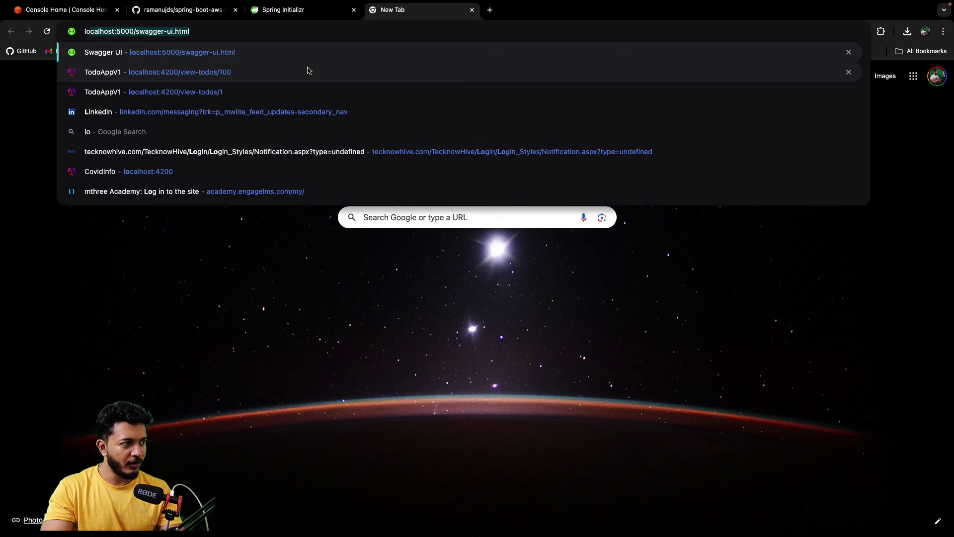
key("BackSpace")
key("BackSpace")
key("BackSpace")
key("BackSpace")
key("BackSpace")
key("BackSpace")
key("BackSpace")
key("BackSpace")
key("BackSpace")
key("BackSpace")
key("BackSpace")
key("BackSpace")
key("BackSpace")
key("BackSpace")
key("BackSpace")
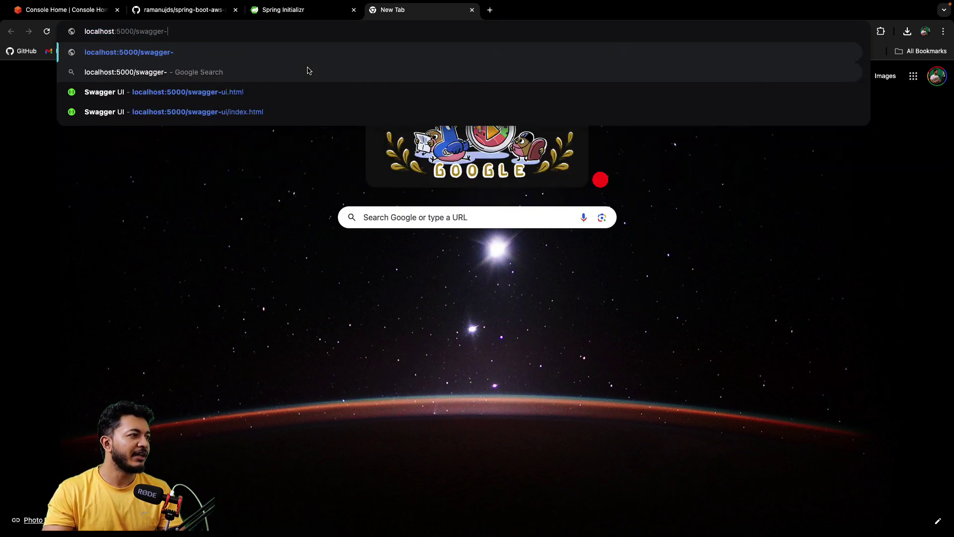
key("Return")
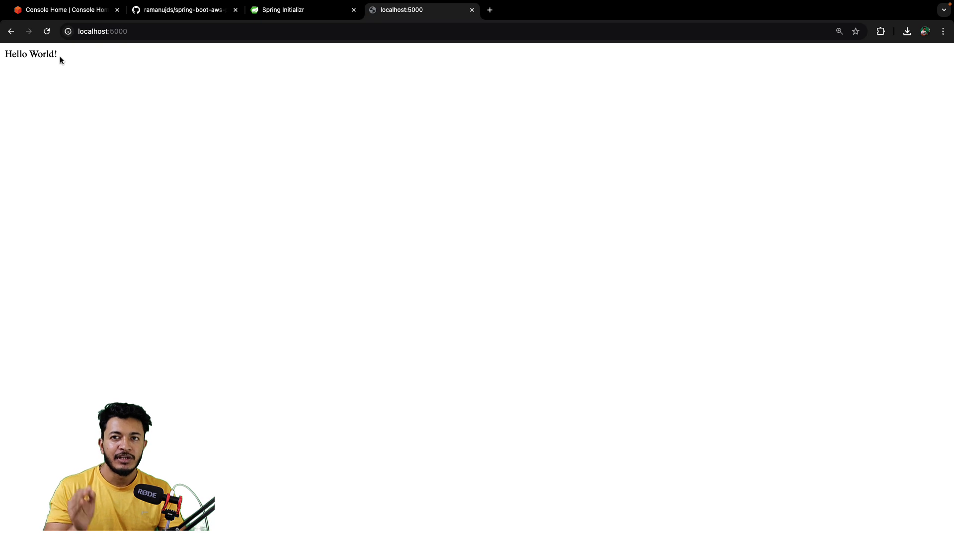
- Go to the AWS console home and change the region to US East (Ohio)
left_click(74, 13)
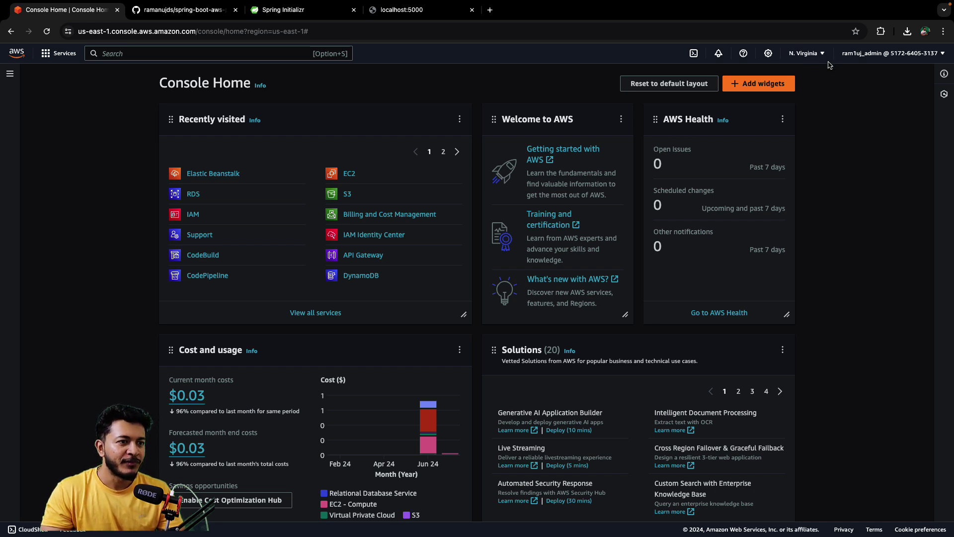
left_click(804, 53)
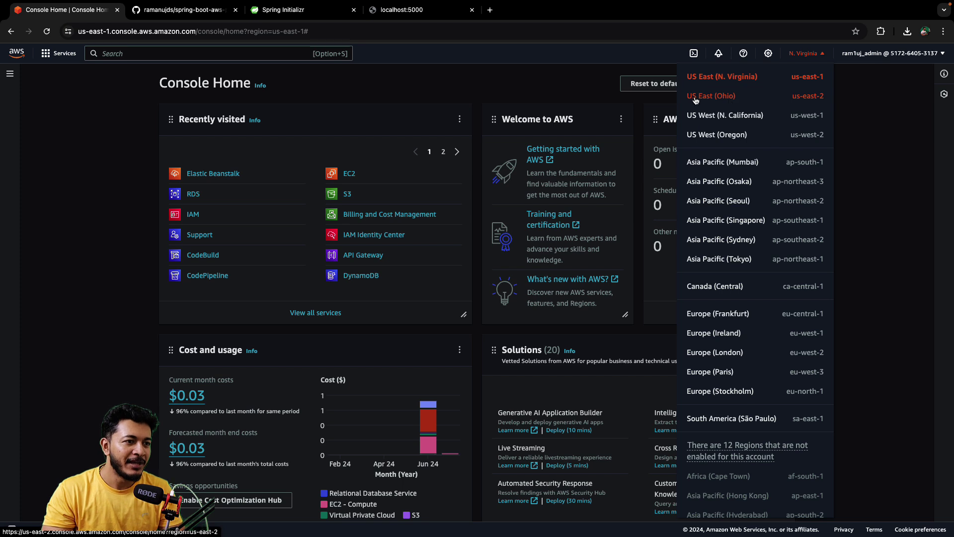
left_click(715, 99)
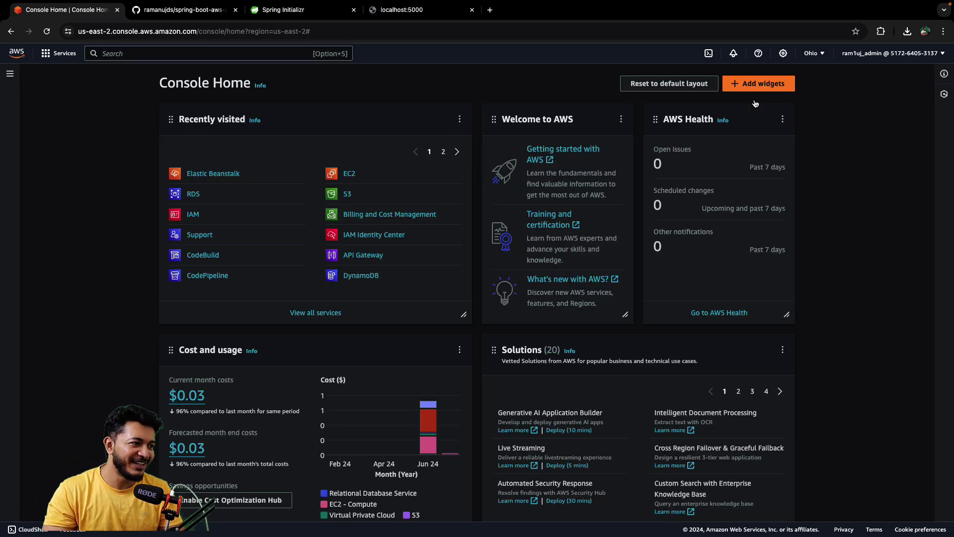
- Start creating an Elastic Beanstalk application with the application name spring-boot-cicd
left_click(212, 173)
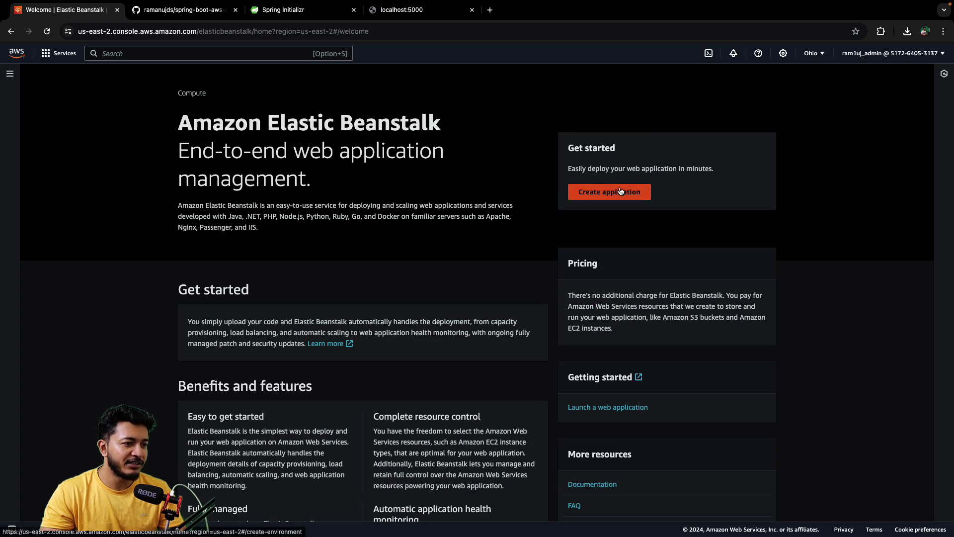
left_click(611, 195)
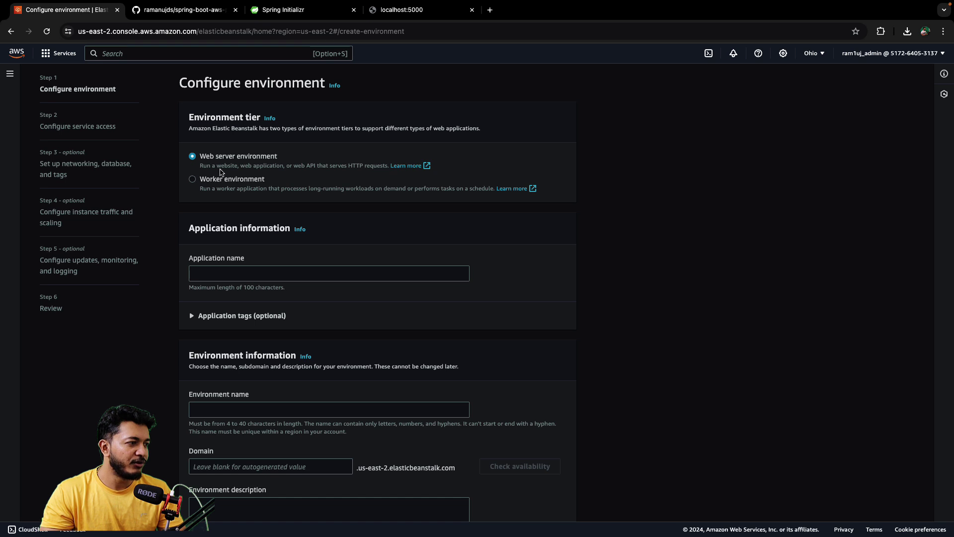
left_click(206, 273)
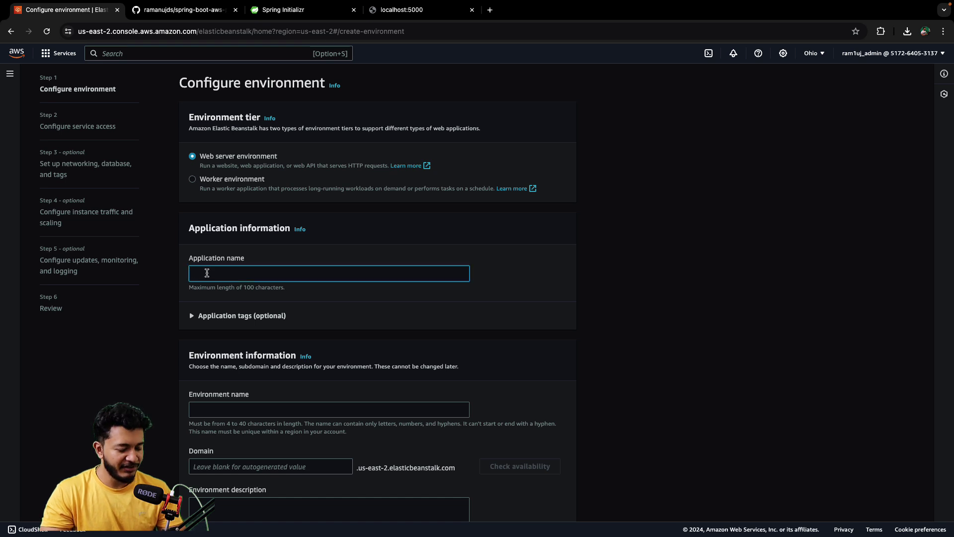
type("spri")
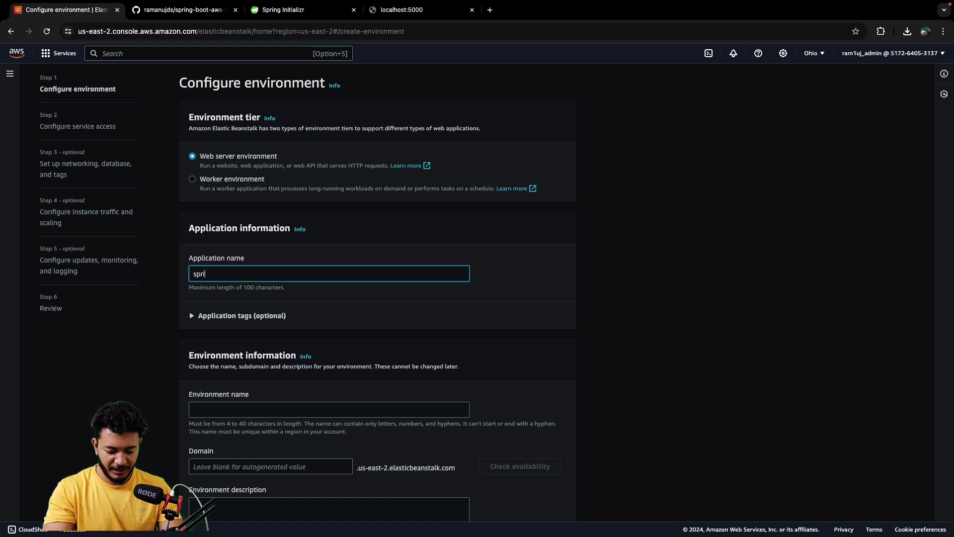
type("ng-boot-cicd")
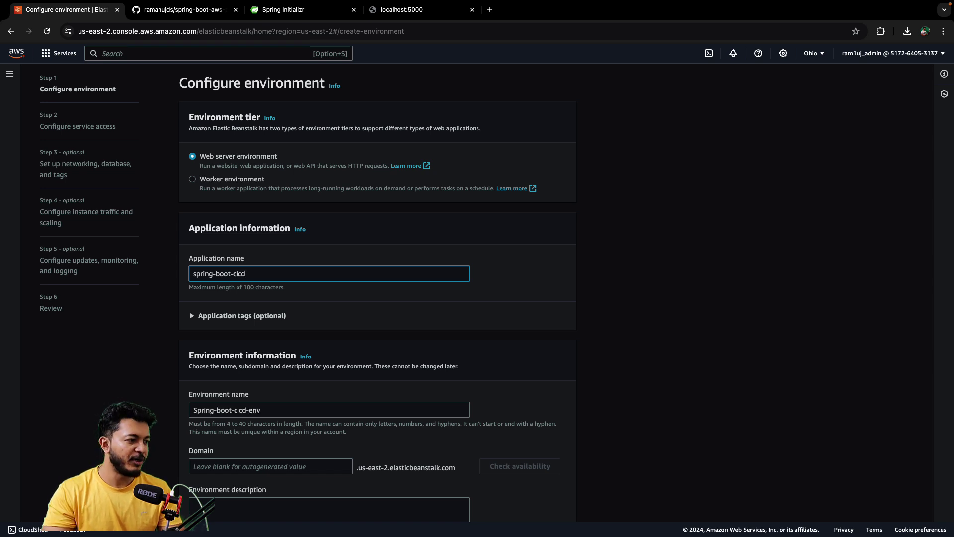
- Choose Java as the managed platform for the environment
scroll(273, 327, "down", 1)
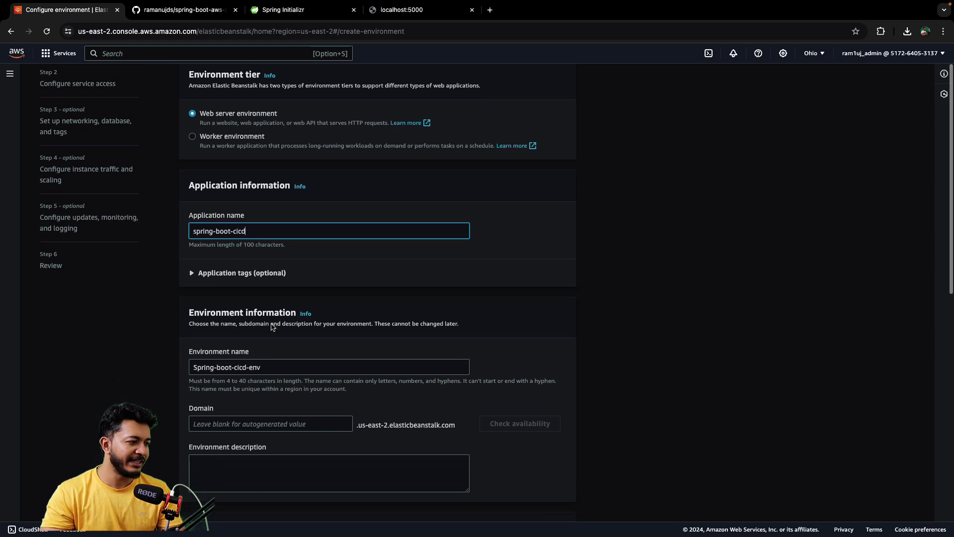
left_click(268, 344)
scroll(288, 339, "down", 1)
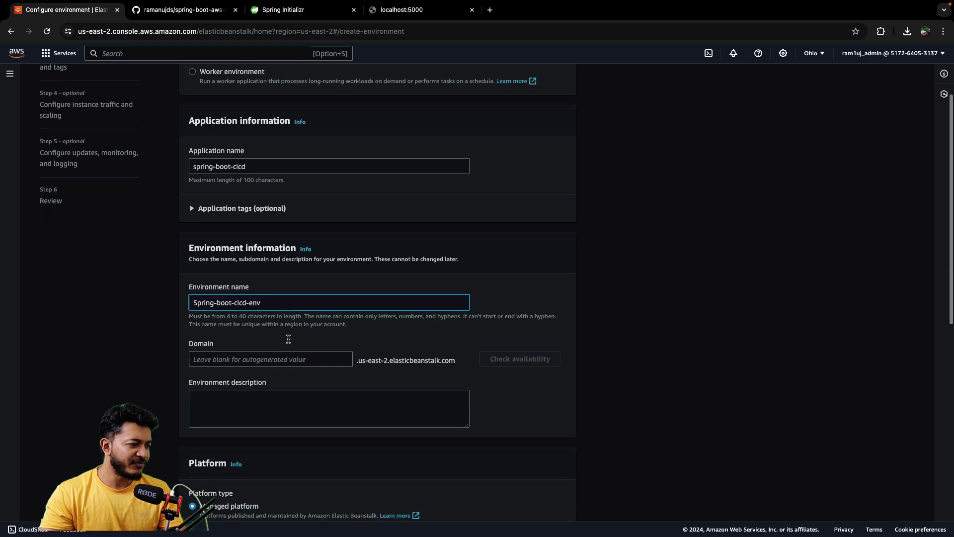
scroll(289, 339, "down", 3)
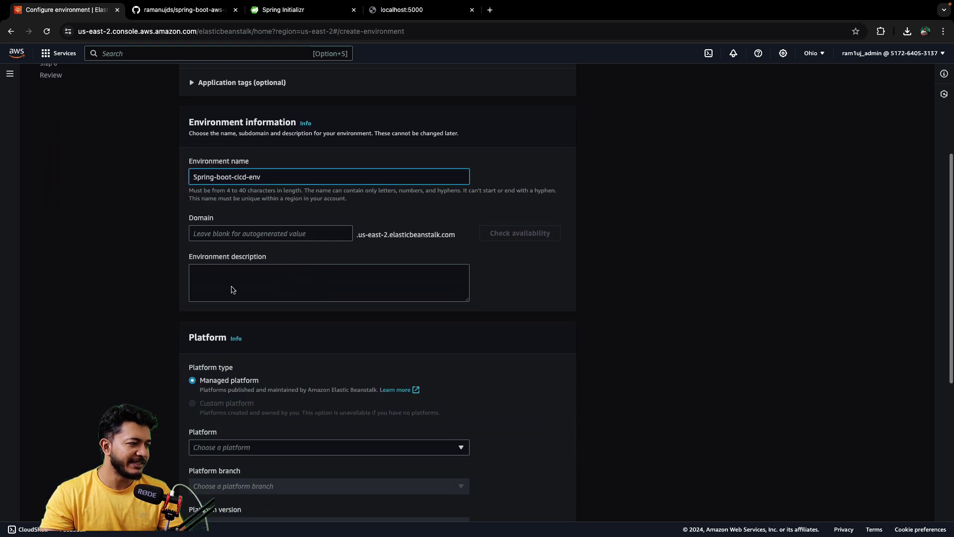
scroll(267, 318, "down", 2)
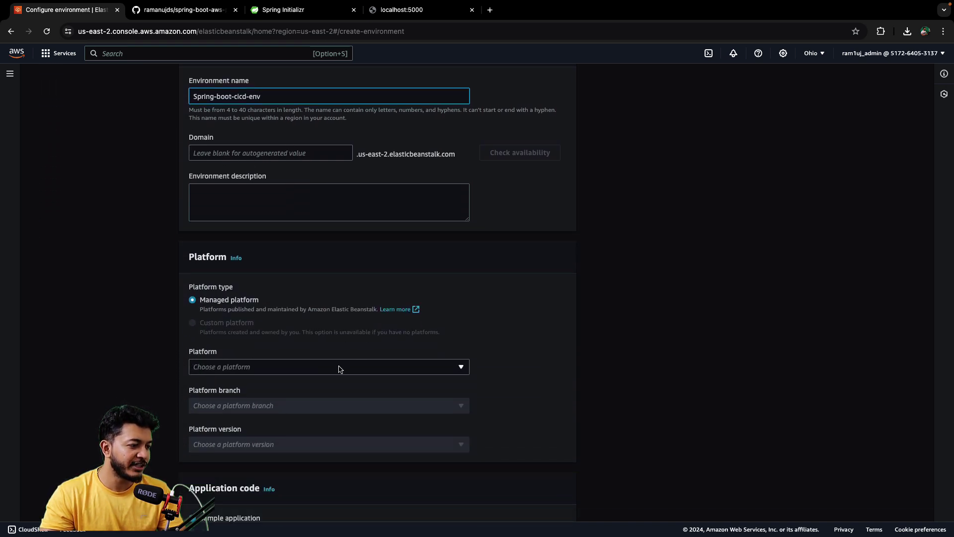
left_click(340, 368)
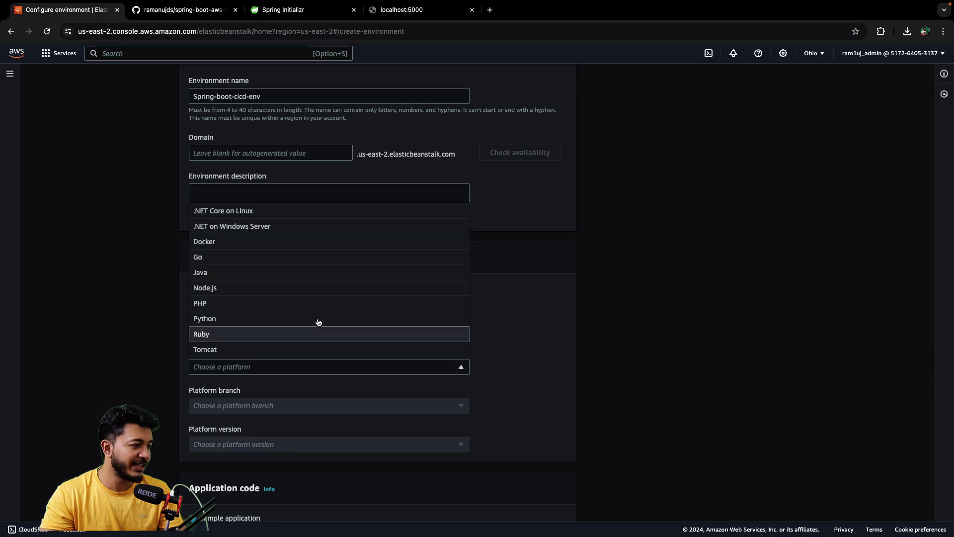
left_click(290, 276)
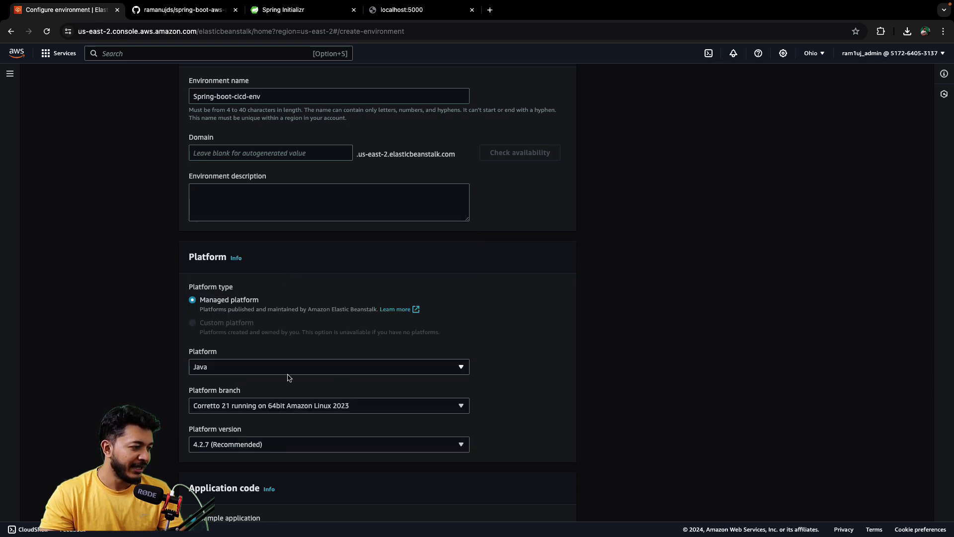
scroll(288, 375, "down", 2)
scroll(328, 326, "down", 2)
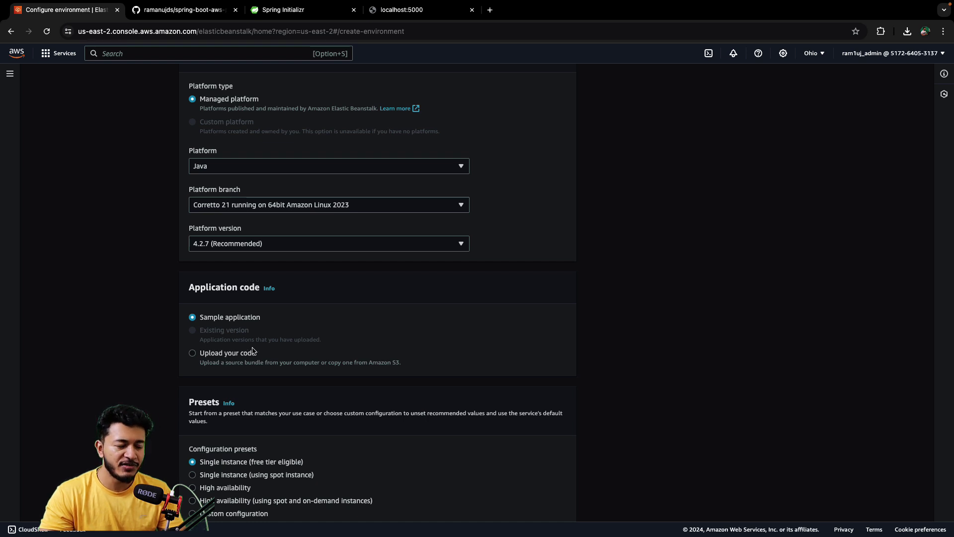
- Keep the sample application and the single instance (free tier eligible) preset, and proceed to the service access settings
scroll(273, 330, "down", 1)
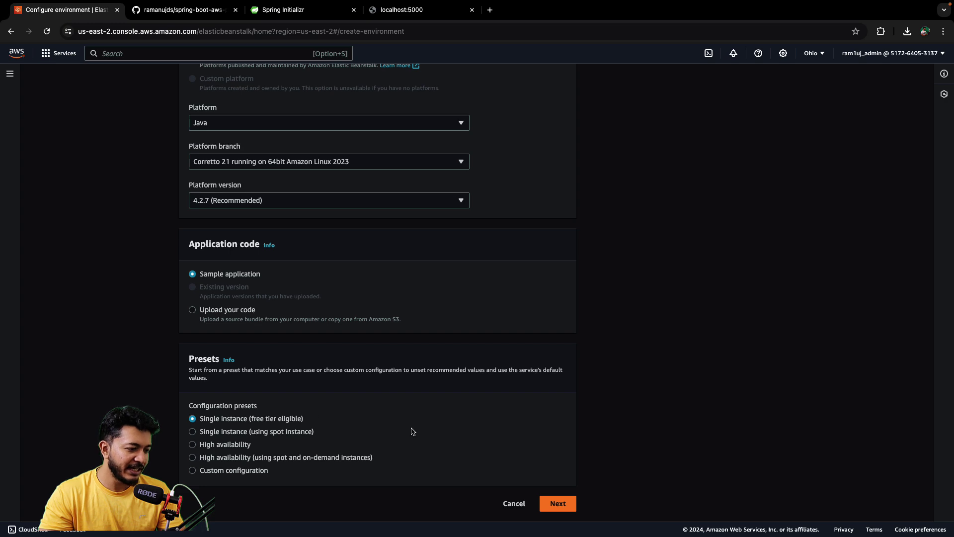
scroll(501, 280, "up", 15)
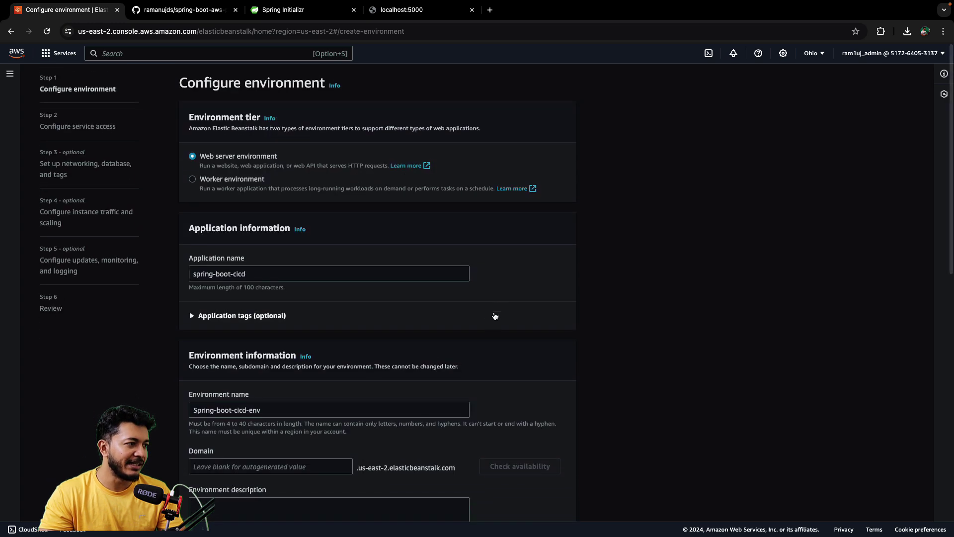
scroll(492, 323, "down", 15)
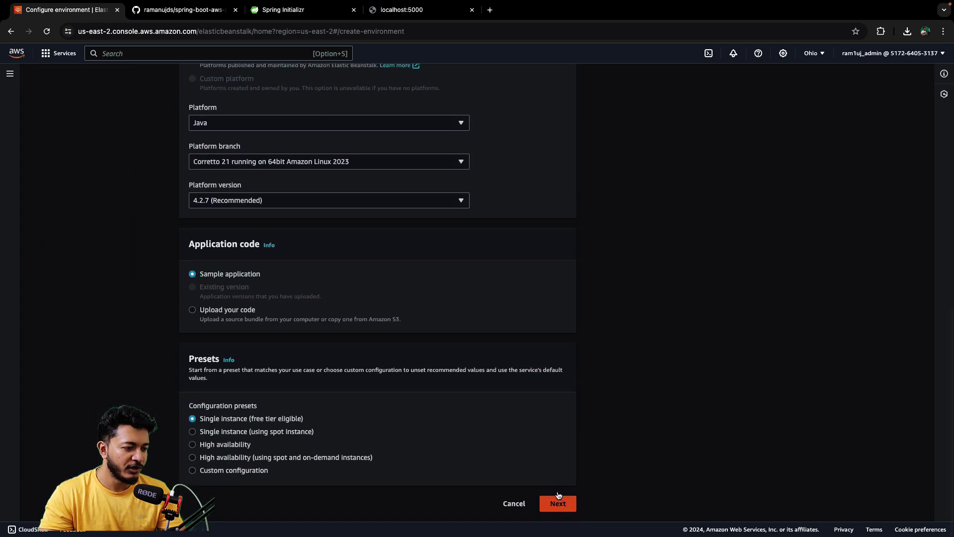
left_click(560, 505)
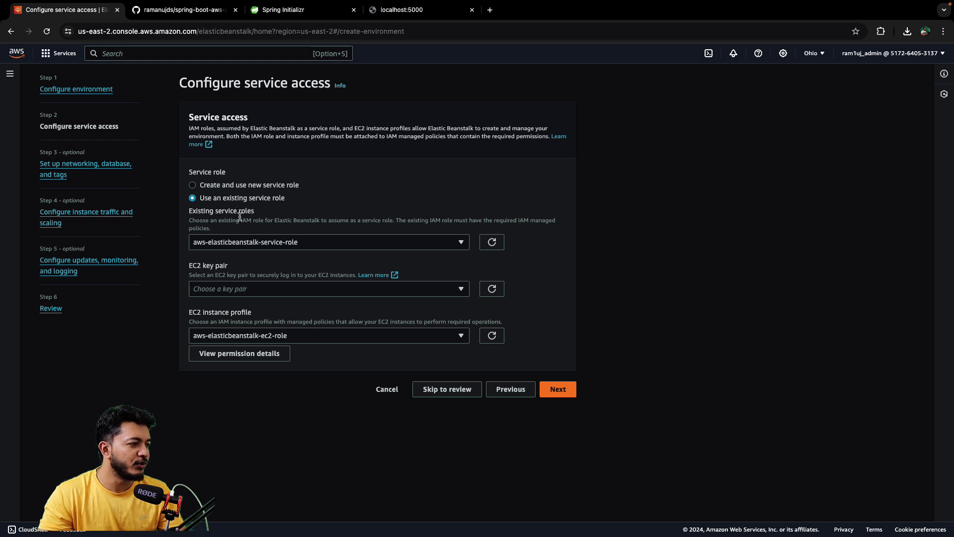
- Choose to create and use a new service role, keep aws-elasticbeanstalk-ec2-role as the EC2 instance profile, and proceed to networking
left_click(221, 186)
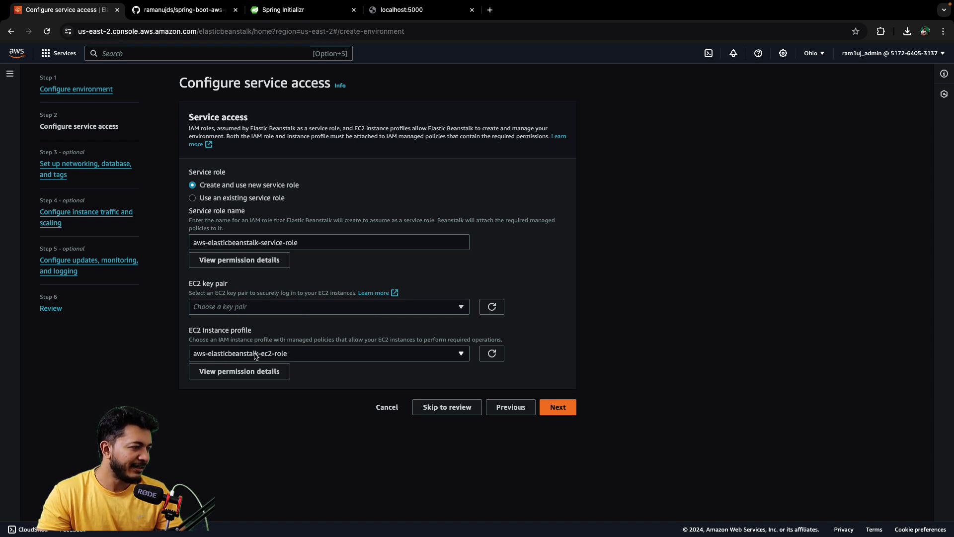
left_click(359, 355)
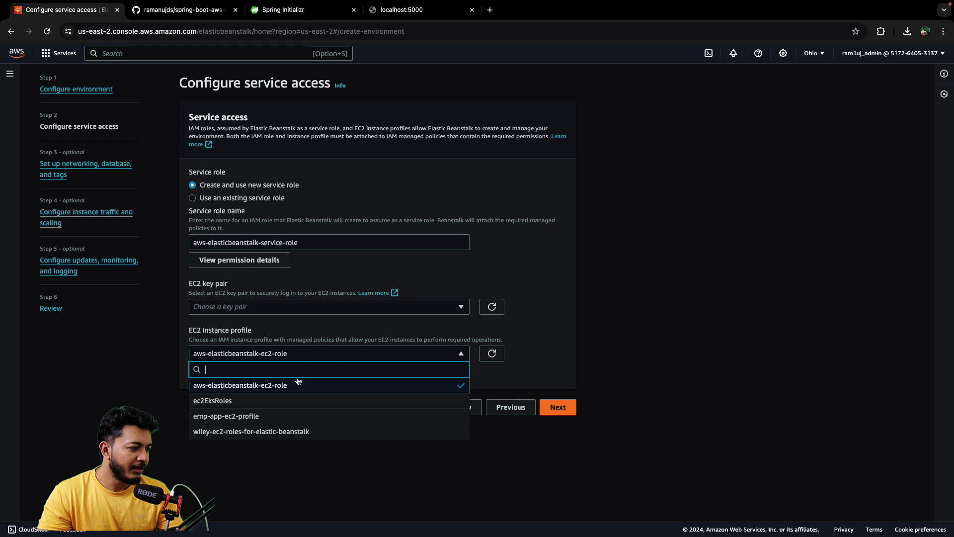
left_click(328, 354)
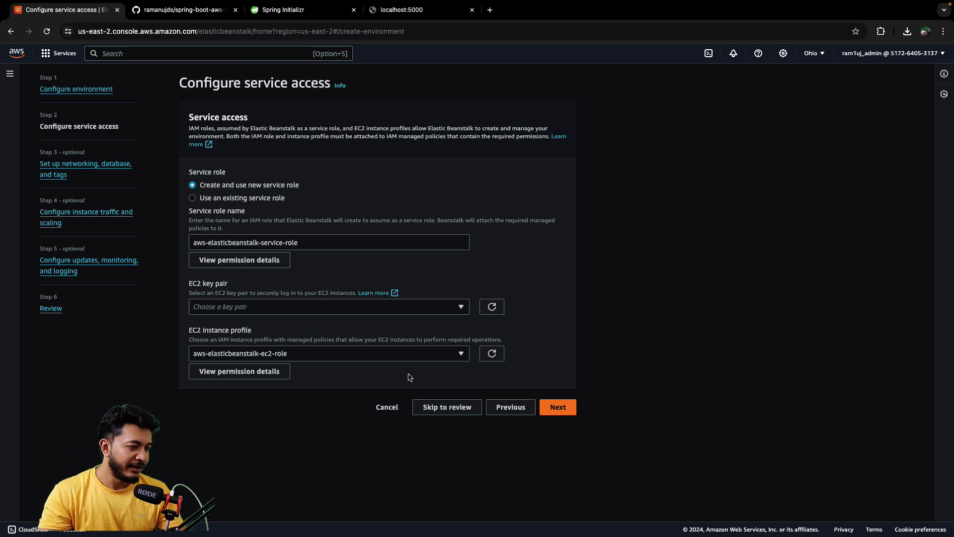
left_click(557, 407)
- Choose the 172.31.0.0/16 VPC with a public IP address activated, and select all instance subnets
left_click(373, 178)
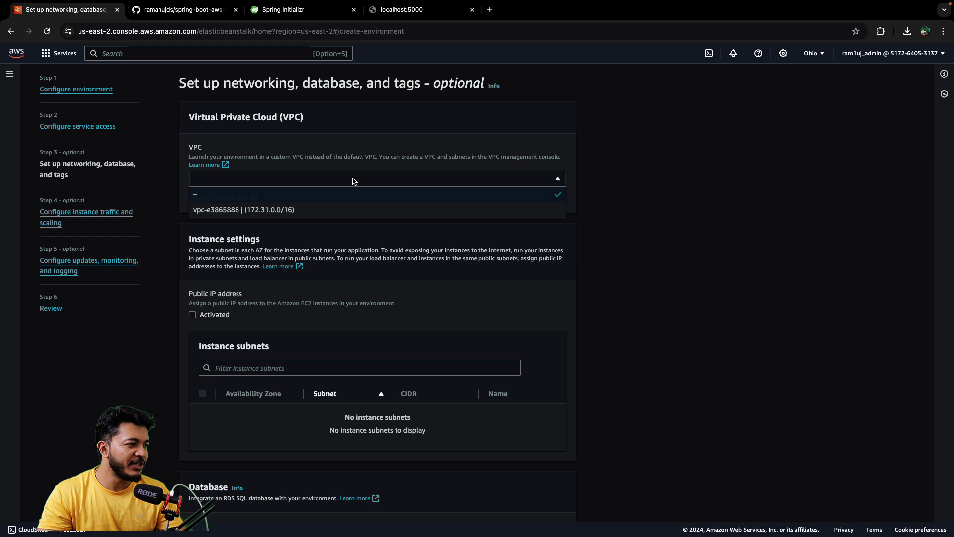
left_click(290, 198)
left_click(298, 180)
left_click(294, 210)
scroll(262, 411, "down", 1)
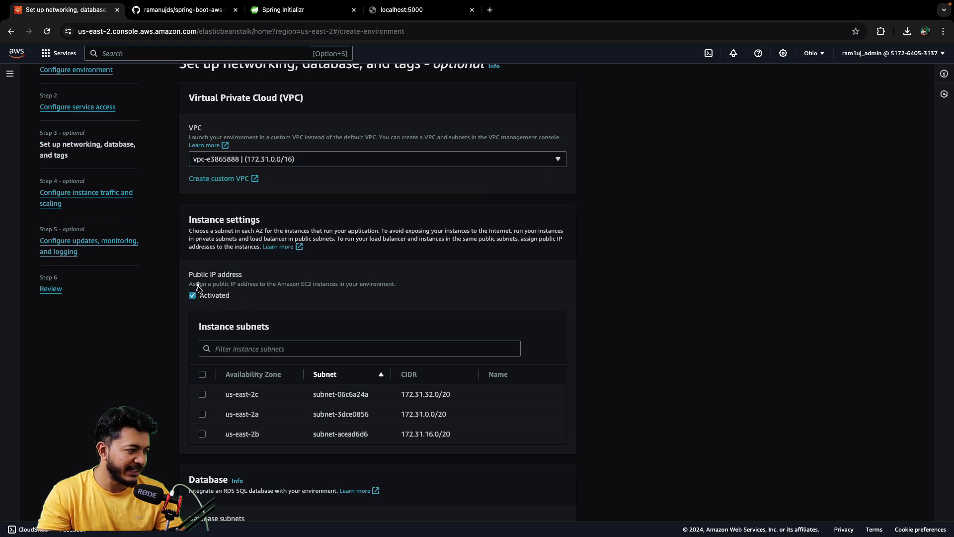
left_click(202, 375)
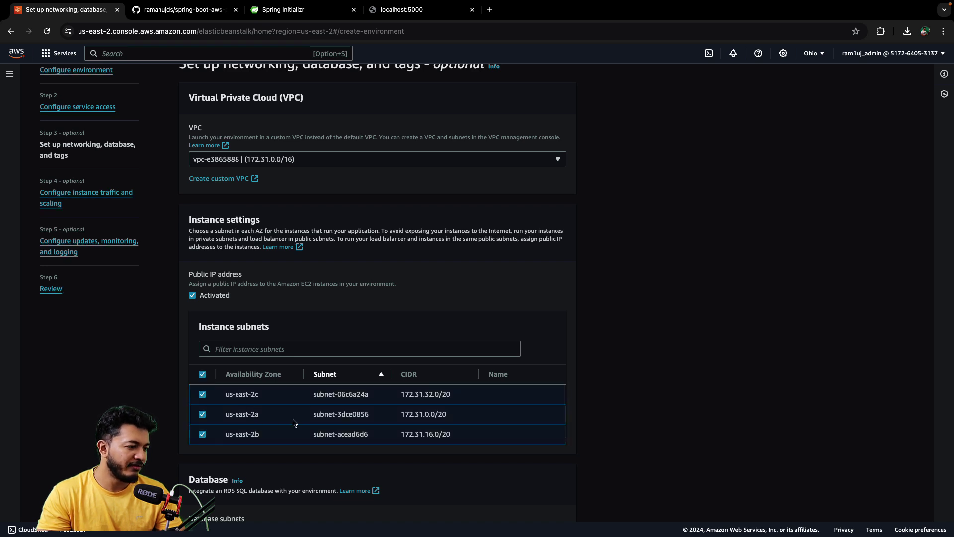
- Leave the database disabled and the tags empty, and proceed to the instance traffic and scaling settings
scroll(287, 433, "down", 3)
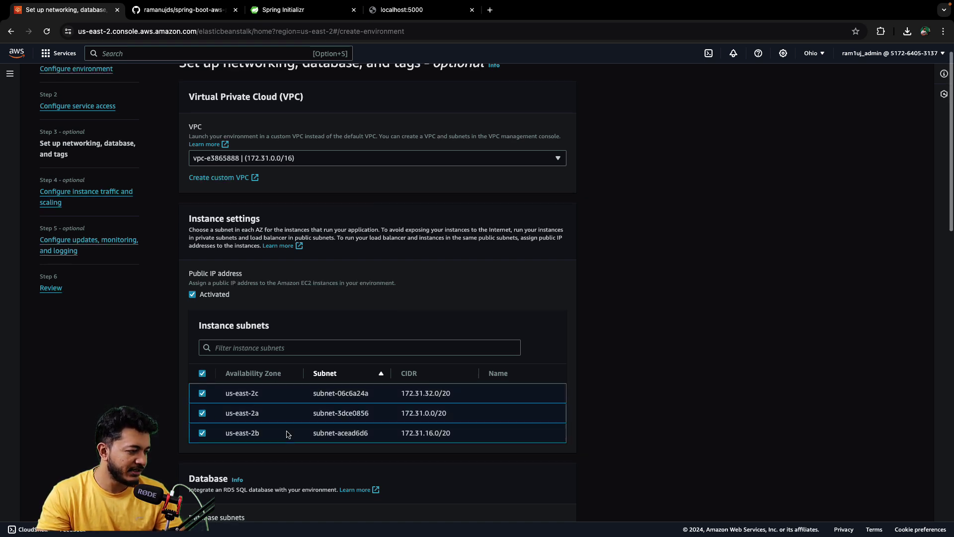
scroll(288, 431, "down", 2)
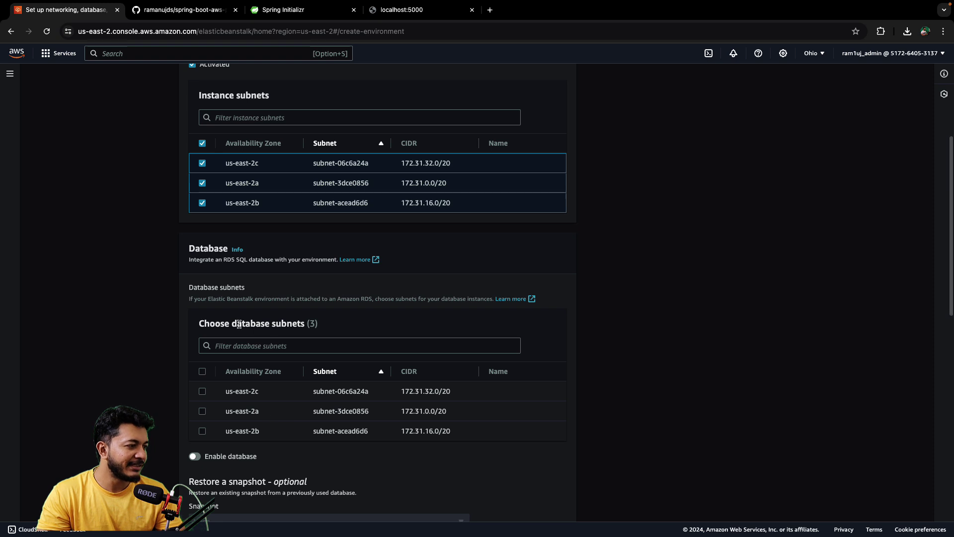
scroll(287, 338, "up", 2)
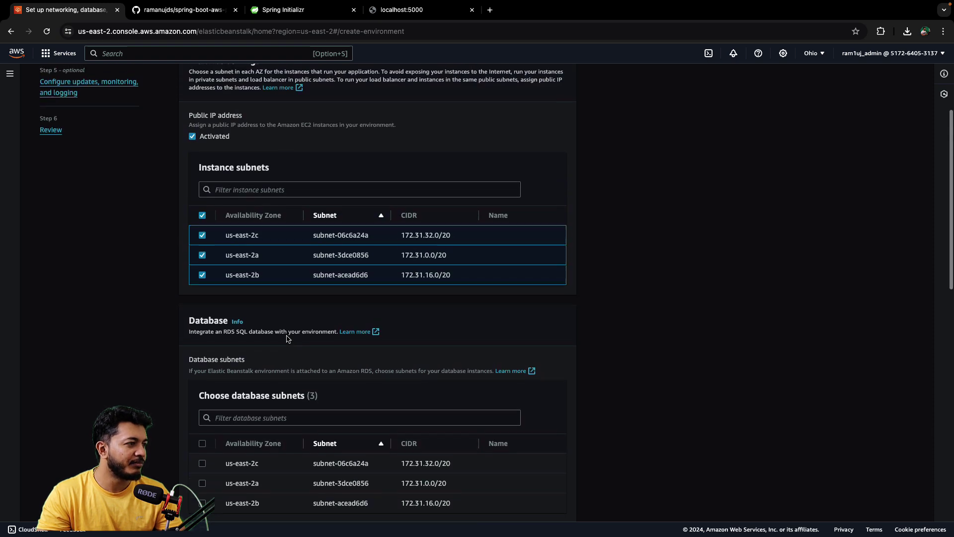
scroll(287, 339, "down", 6)
scroll(297, 311, "down", 6)
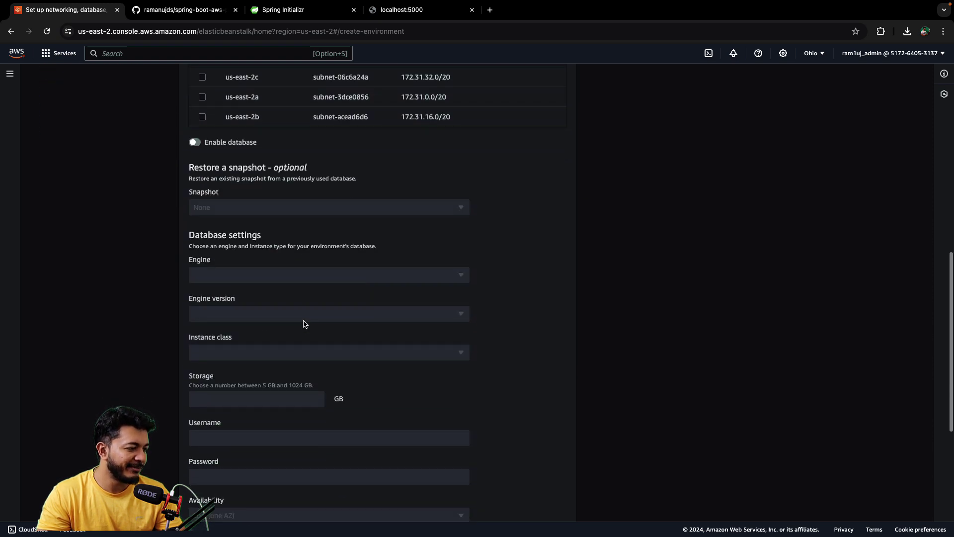
scroll(290, 331, "down", 3)
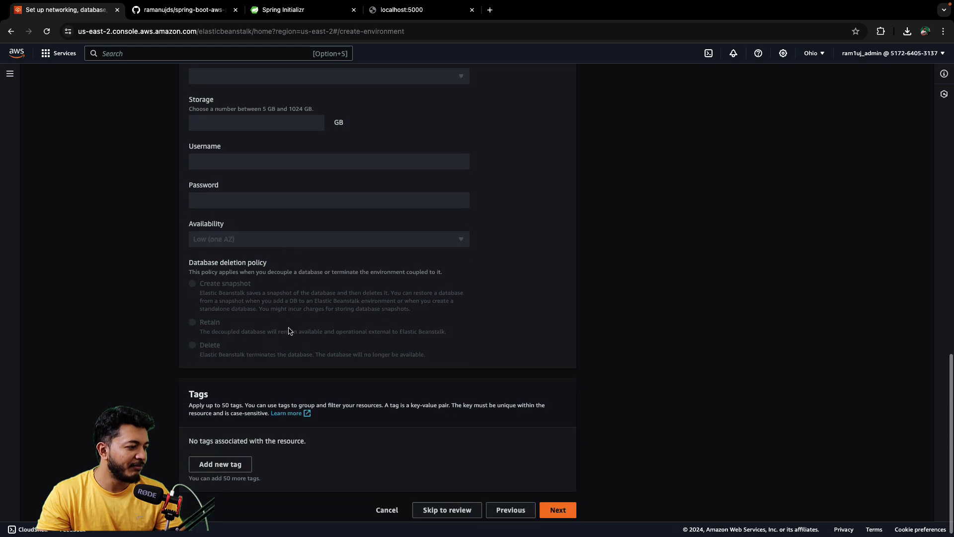
left_click(561, 502)
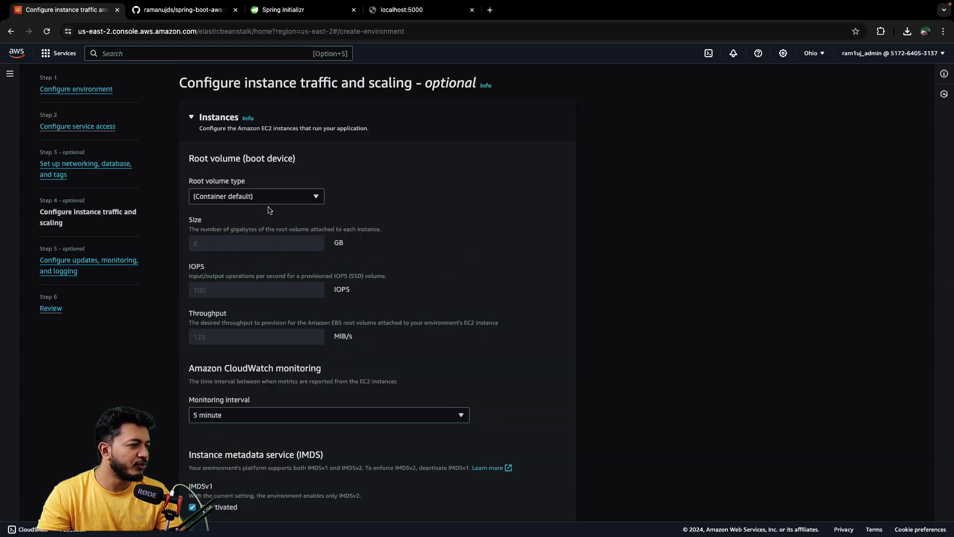
- Select the default EC2 security group for the environment's instances
scroll(267, 353, "down", 5)
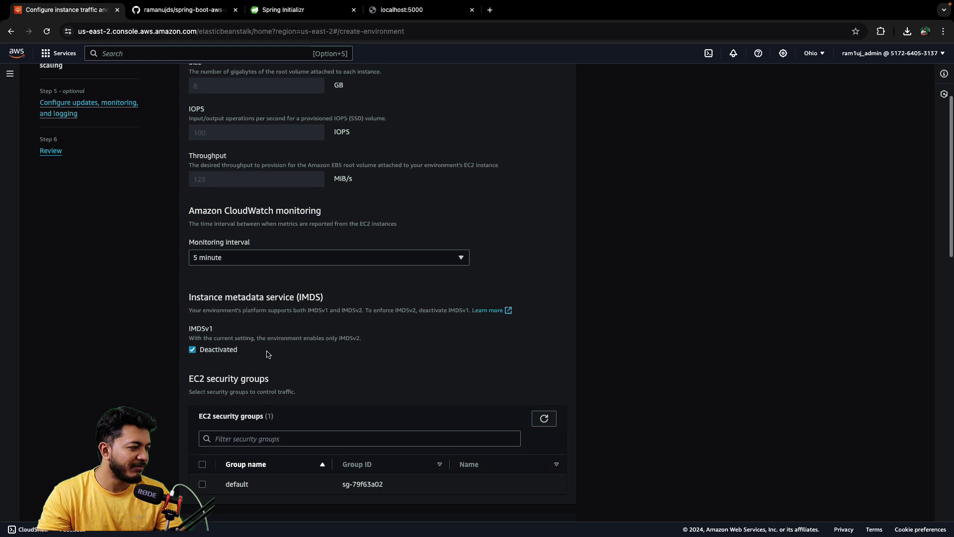
scroll(358, 339, "down", 4)
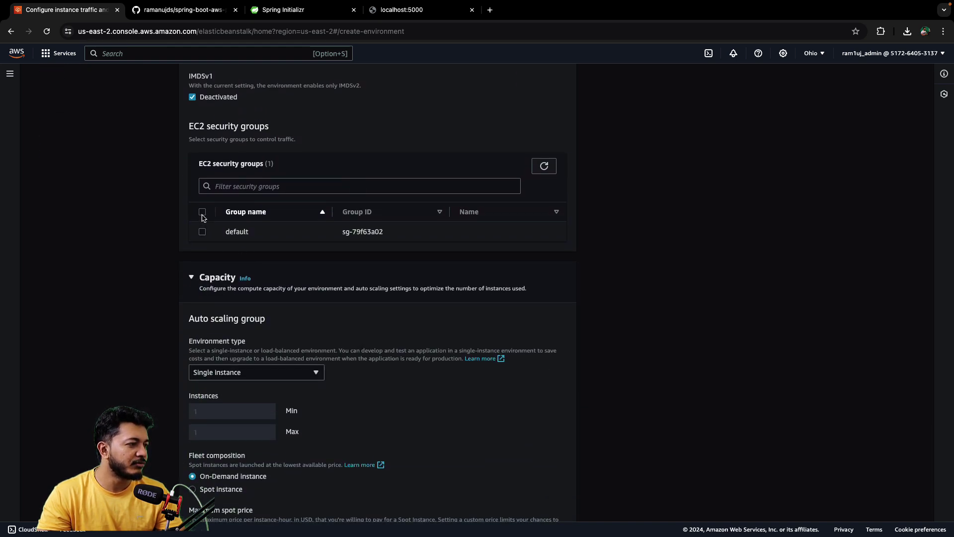
left_click(203, 232)
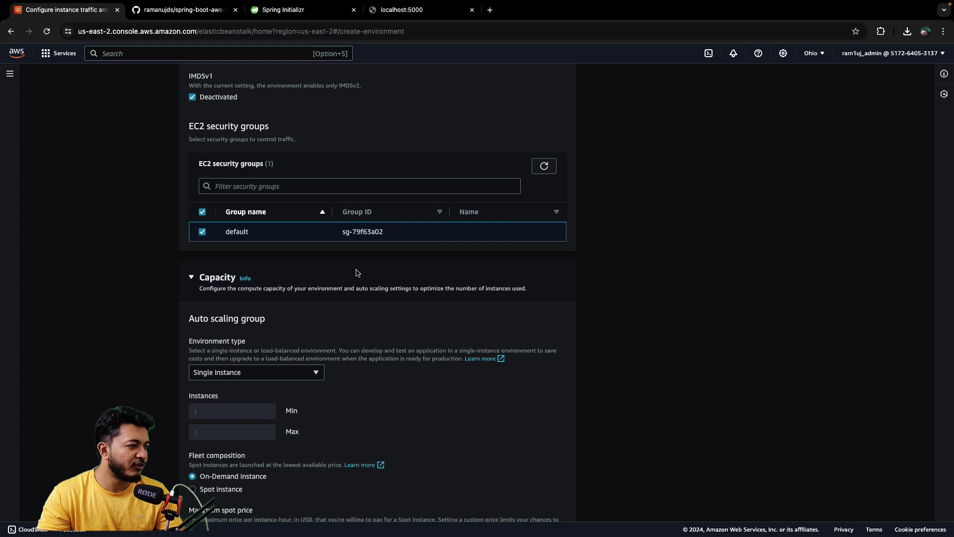
- Keep the preset capacity settings and instance types, and proceed to the updates, monitoring, and logging settings
scroll(326, 343, "down", 2)
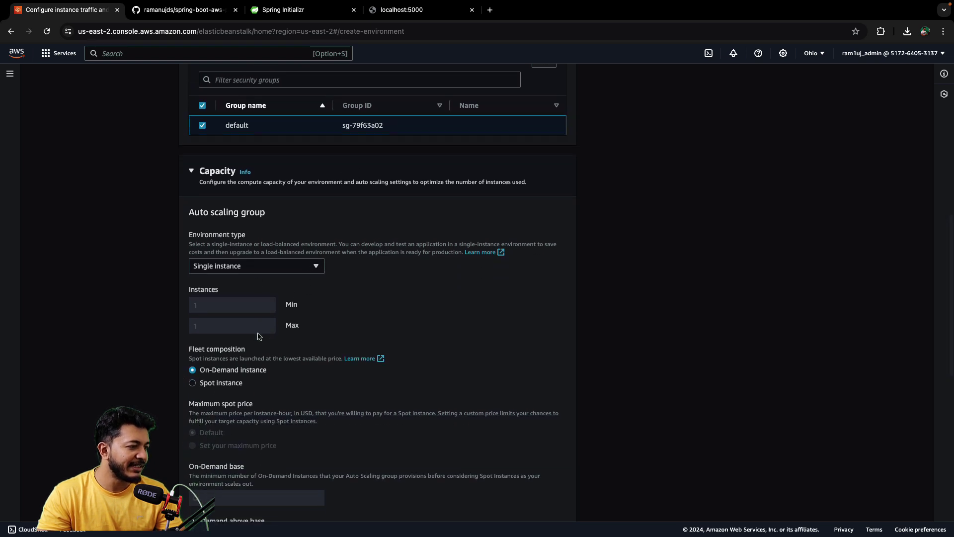
scroll(291, 389, "down", 3)
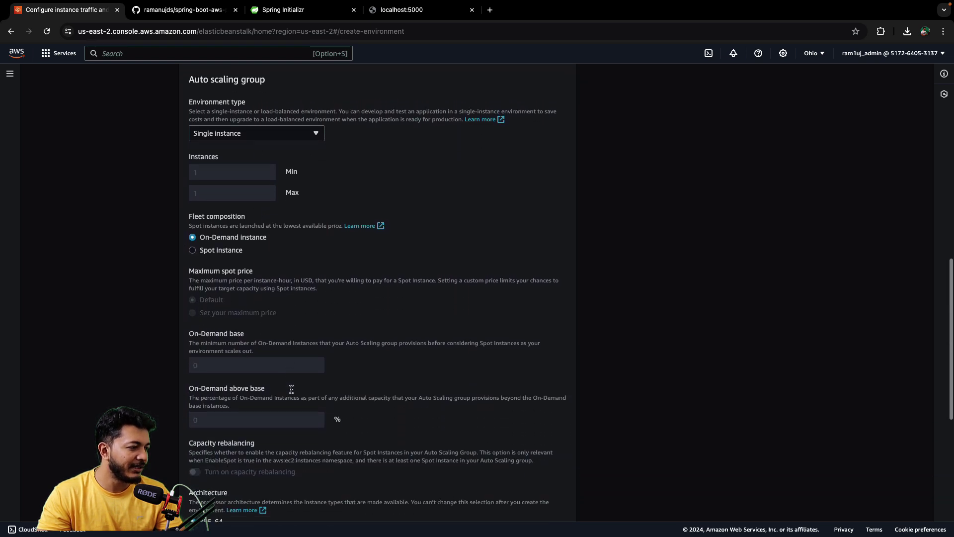
scroll(291, 389, "down", 7)
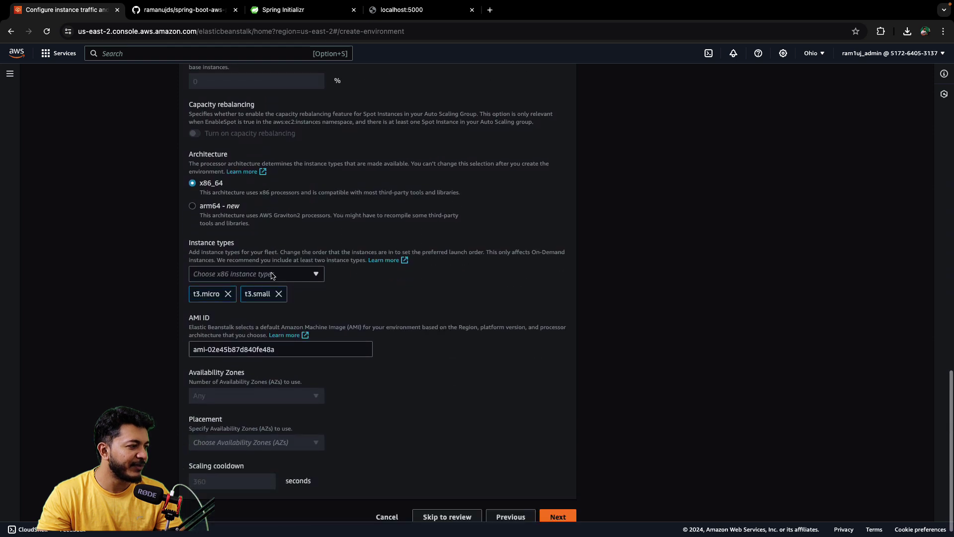
scroll(272, 275, "down", 1)
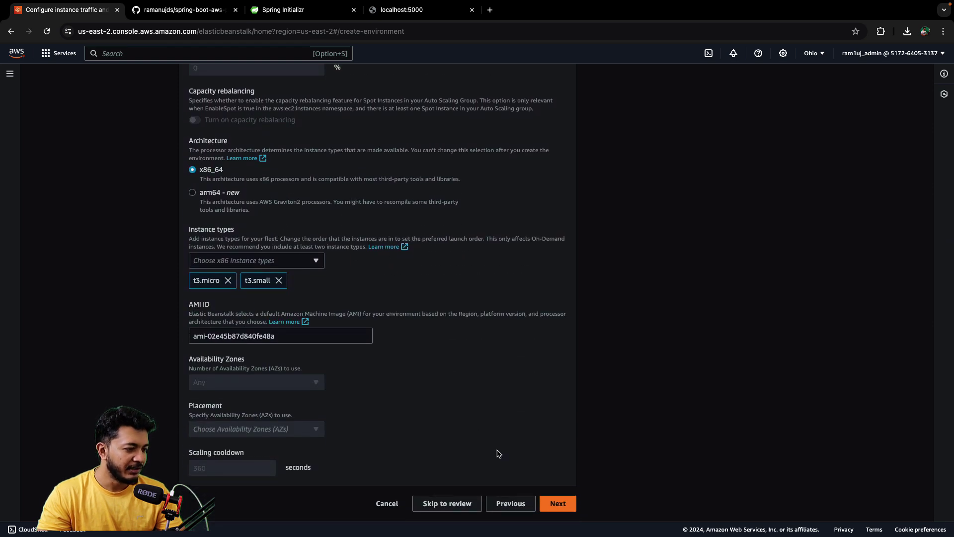
left_click(568, 502)
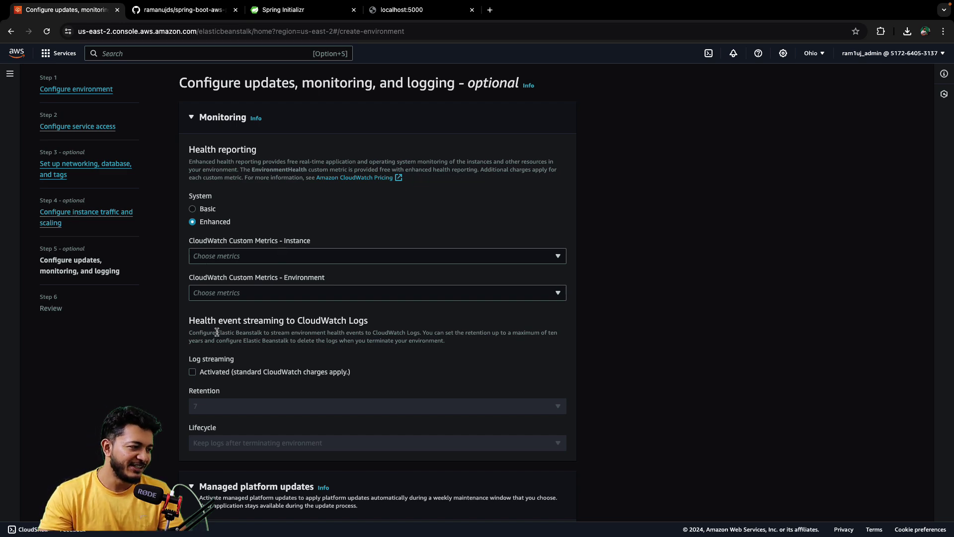
- Set the health reporting system to Basic and deactivate managed platform updates
scroll(281, 366, "down", 9)
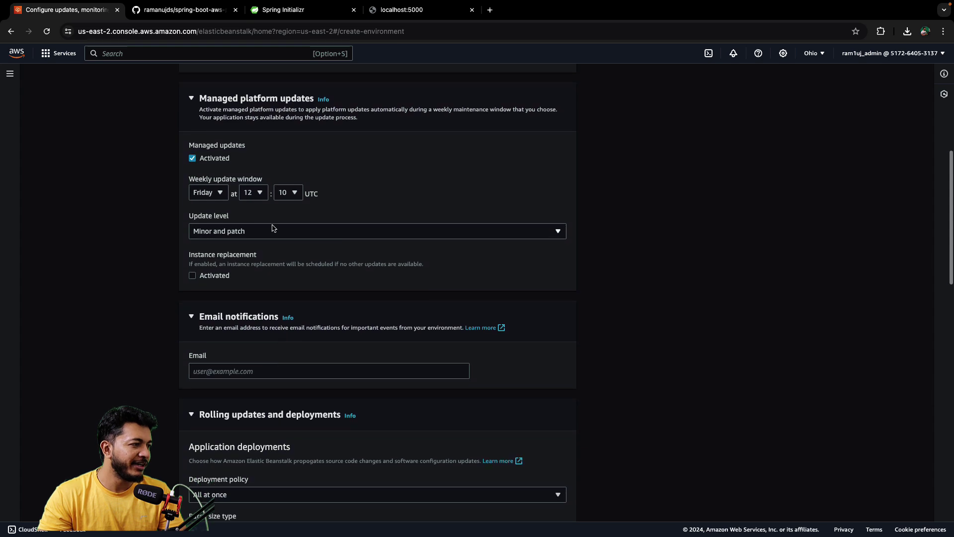
scroll(271, 226, "down", 4)
scroll(270, 214, "up", 20)
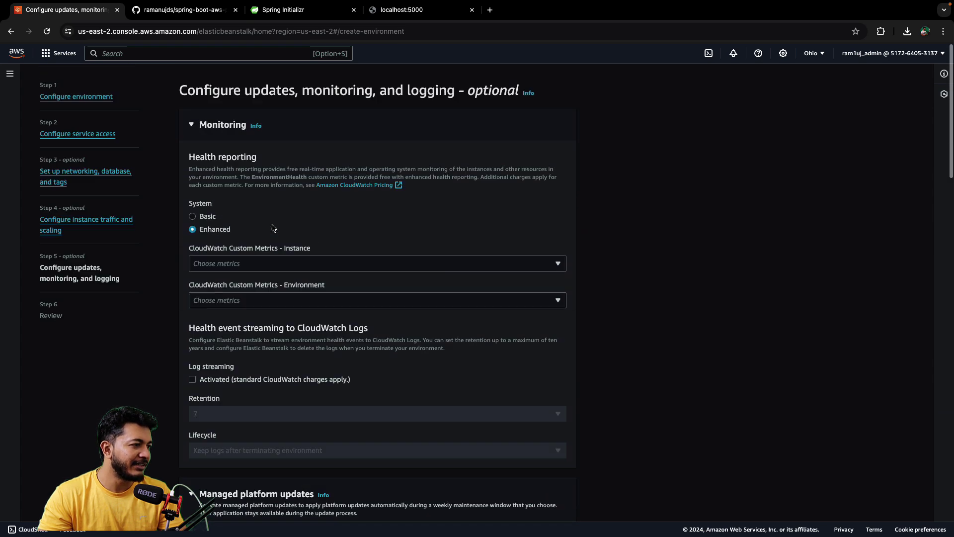
left_click(193, 210)
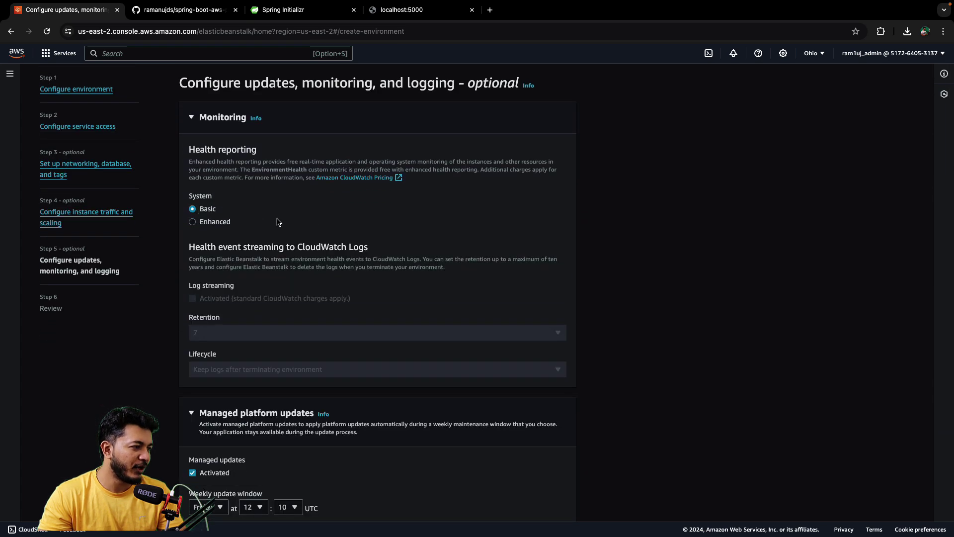
scroll(264, 330, "down", 5)
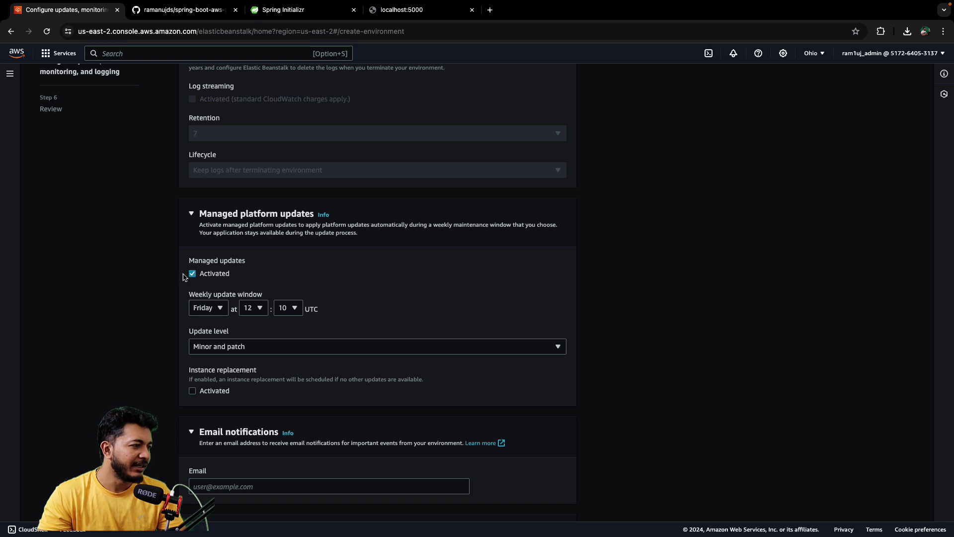
left_click(192, 274)
- Keep the default deployment, platform software and environment property settings, and proceed to the configuration review
scroll(312, 293, "down", 5)
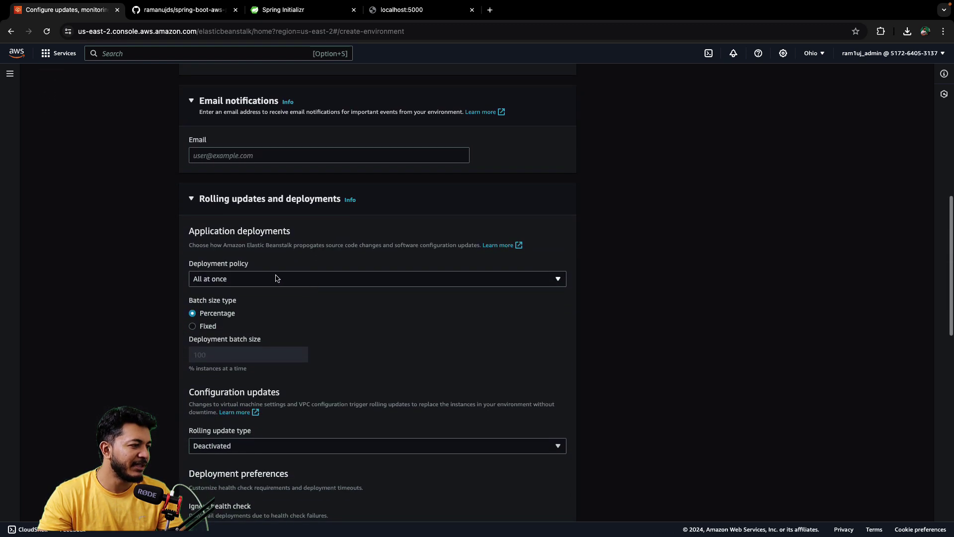
scroll(306, 326, "down", 5)
scroll(305, 325, "down", 5)
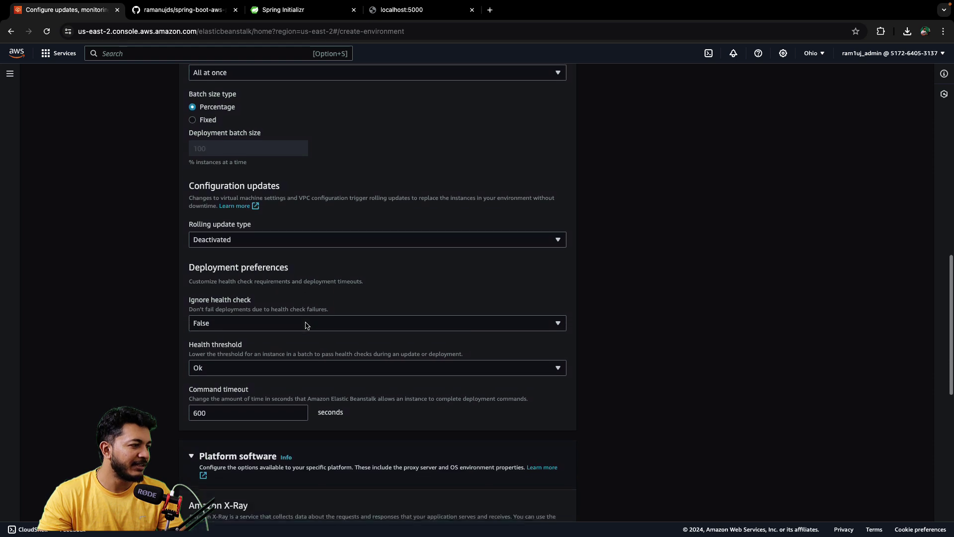
scroll(305, 326, "down", 3)
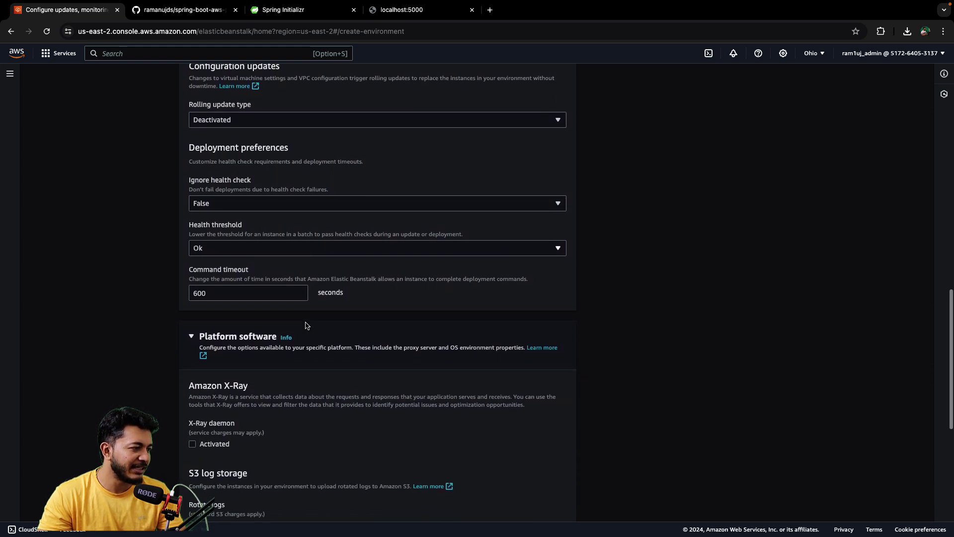
scroll(390, 370, "down", 7)
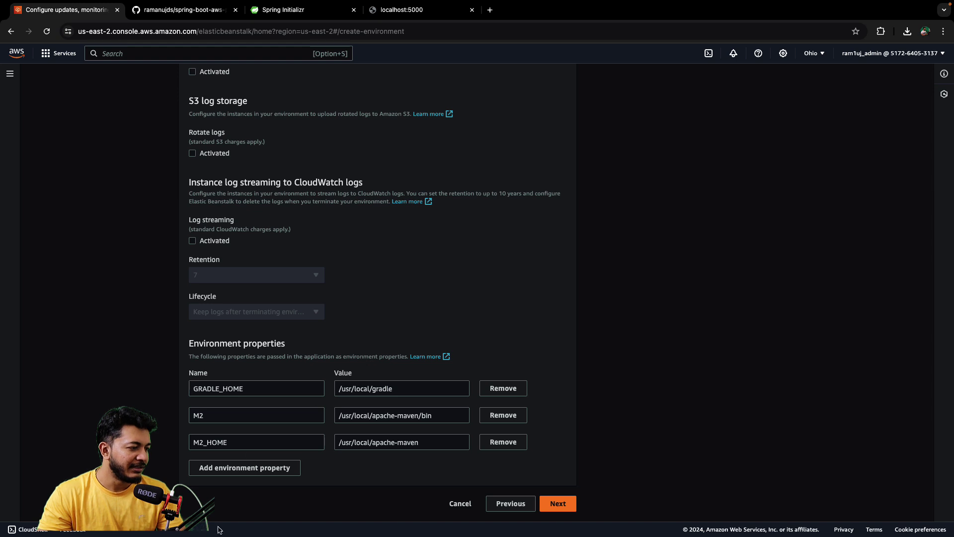
left_click(544, 497)
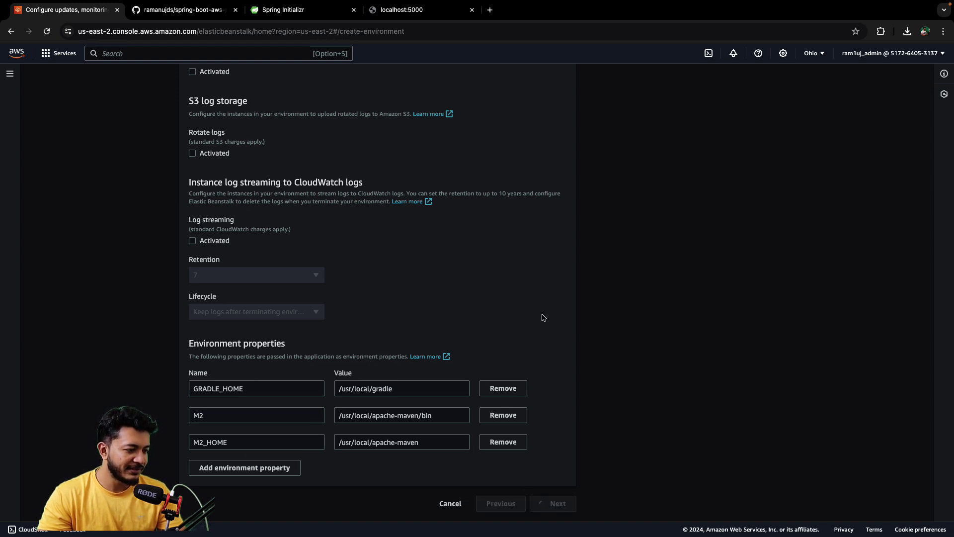
- Review the environment configuration, submit it to create Spring-boot-cicd-env, and dismiss the launch notification
scroll(445, 449, "down", 10)
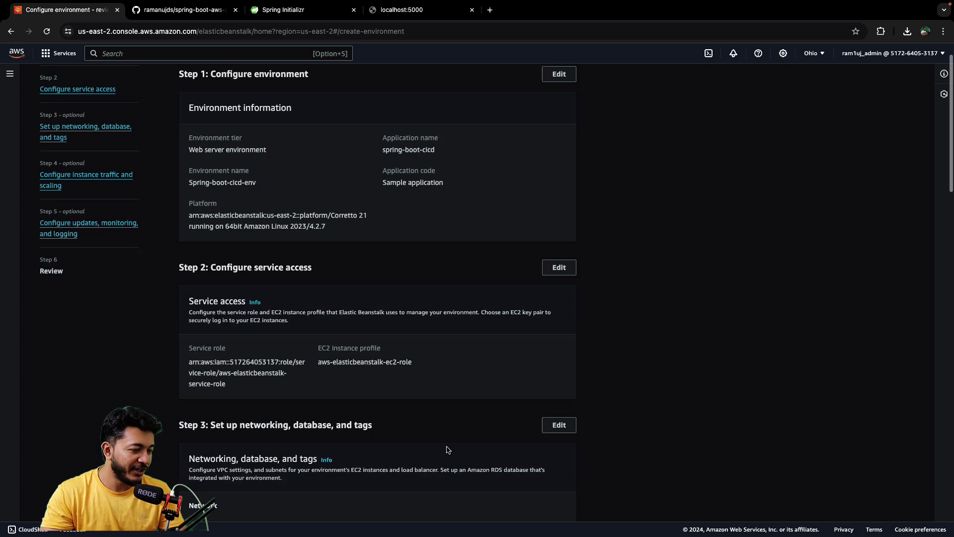
scroll(569, 299, "down", 15)
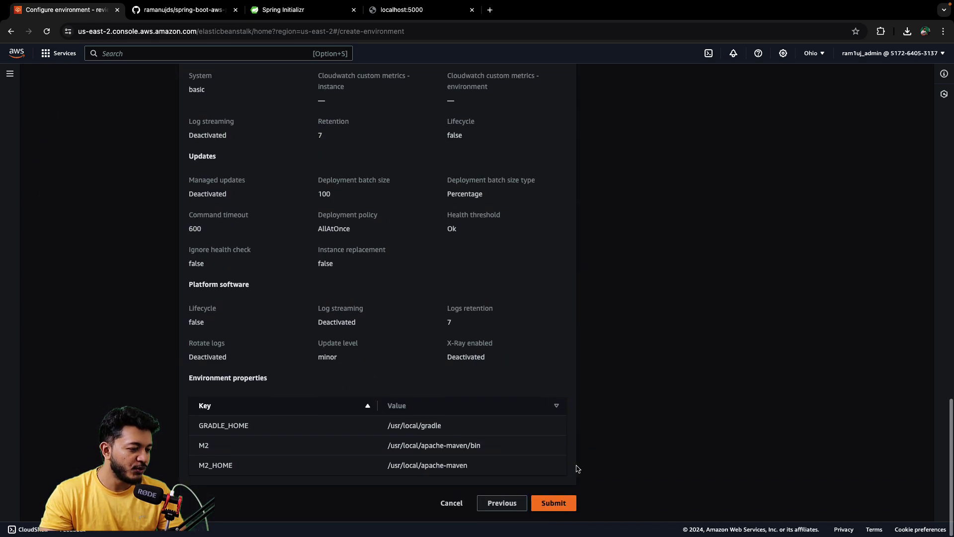
left_click(553, 503)
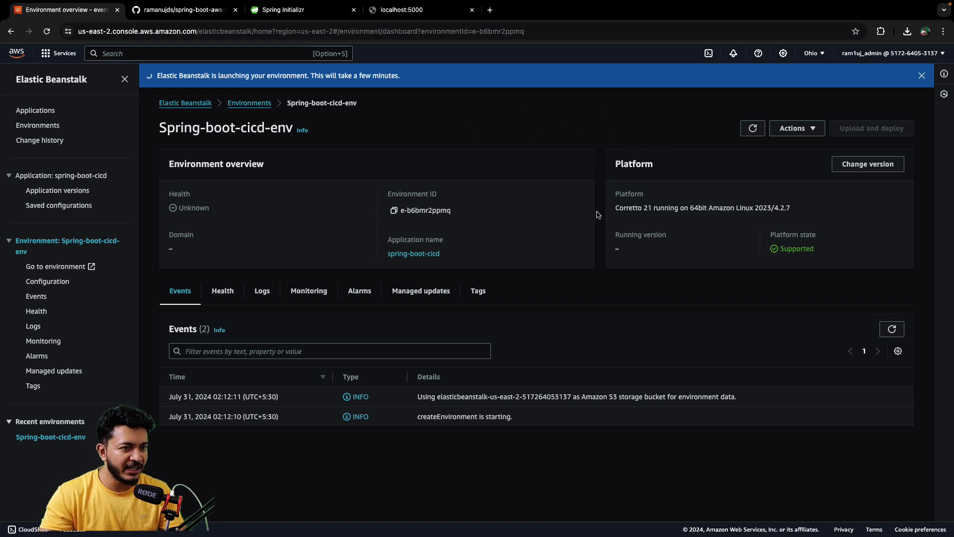
left_click(922, 76)
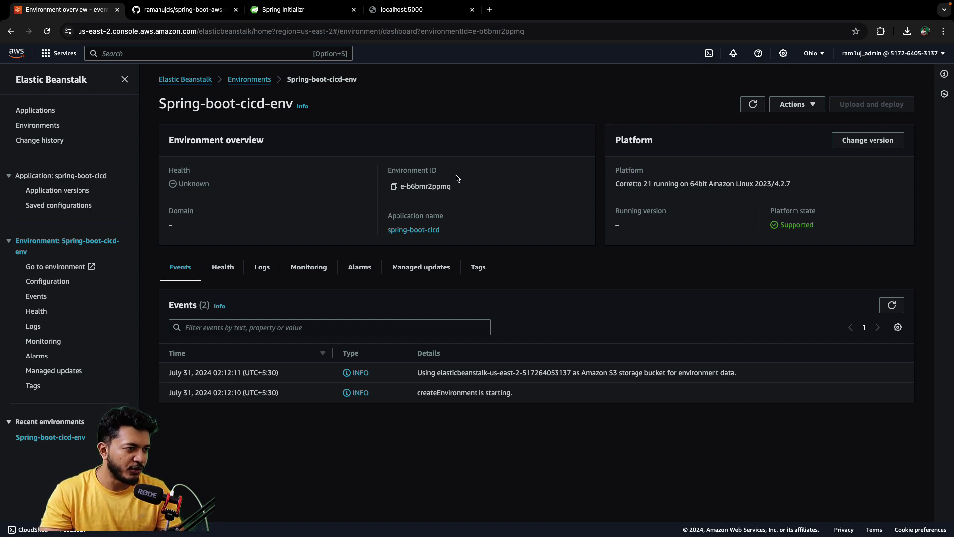
- Switch to Excalidraw and draw a blue rounded rectangle labelled GIT below the CI/CD stages picture
key("ctrl+Left")
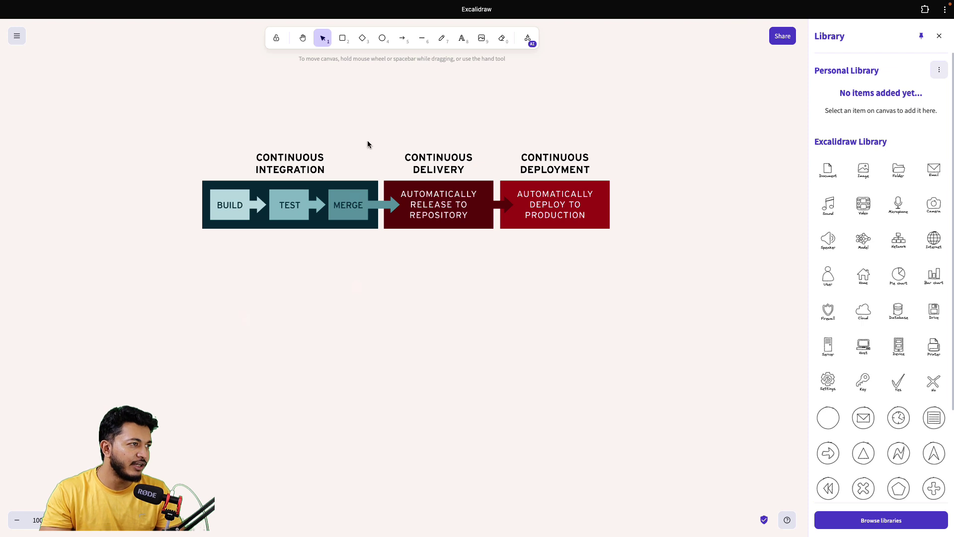
left_click(342, 39)
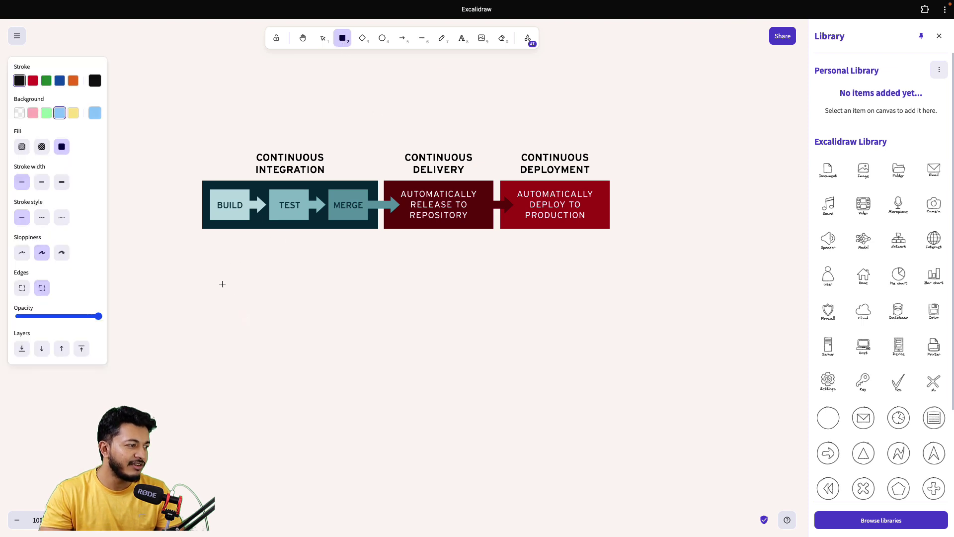
mouse_move(222, 284)
left_mouse_down()
mouse_move(317, 350)
mouse_move(375, 345)
mouse_move(368, 339)
left_mouse_up()
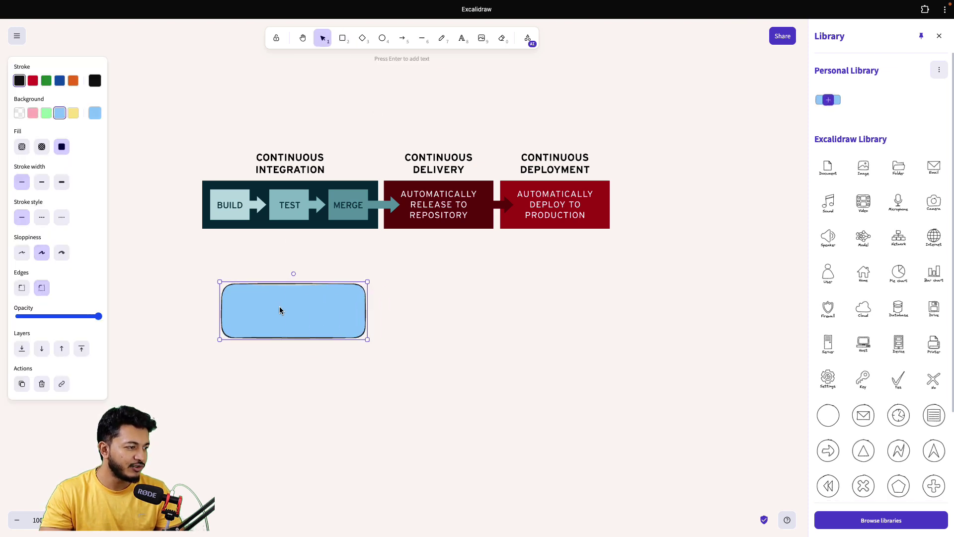
double_click(280, 311)
type("GIT")
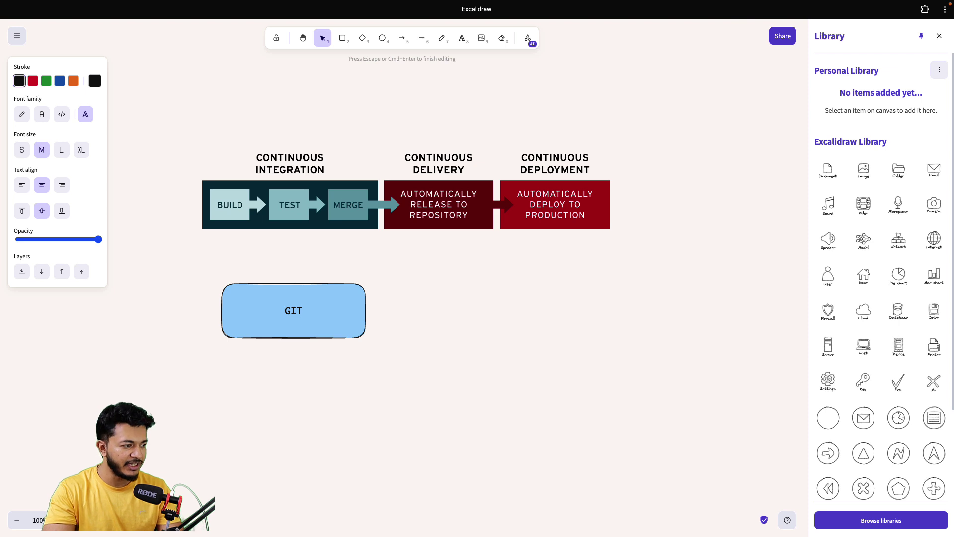
left_click(299, 345)
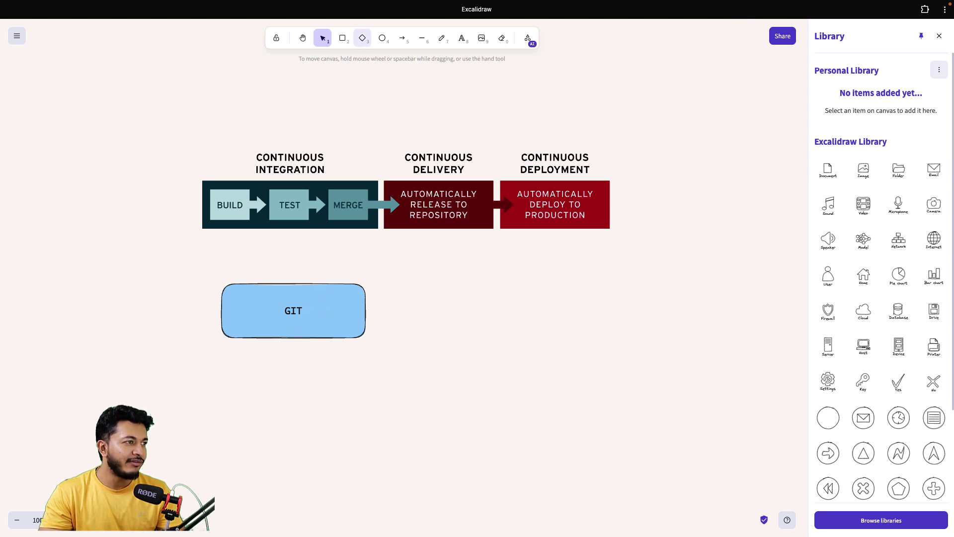
- Draw a second rectangle below the GIT box and label it Code Pipeline
left_click(348, 43)
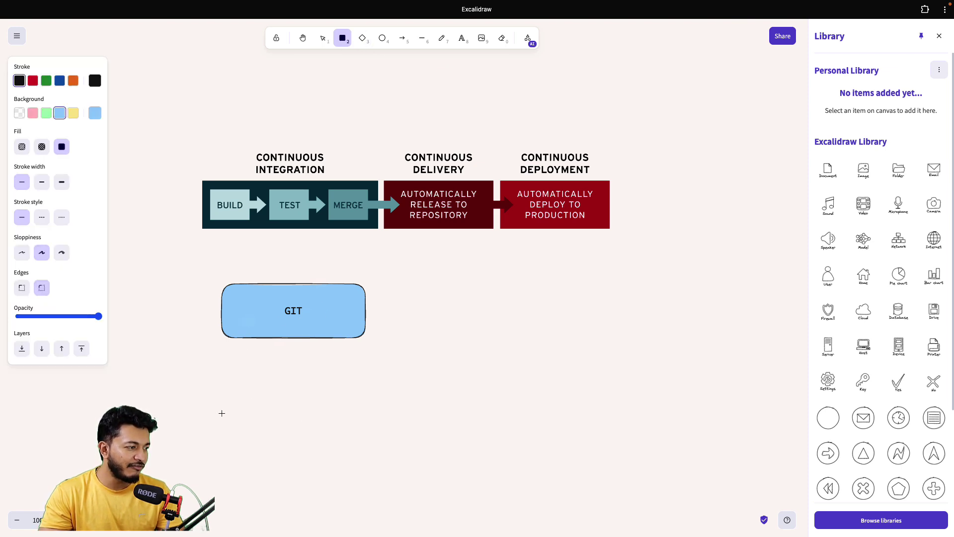
left_click_drag(227, 391, 366, 440)
double_click(276, 412)
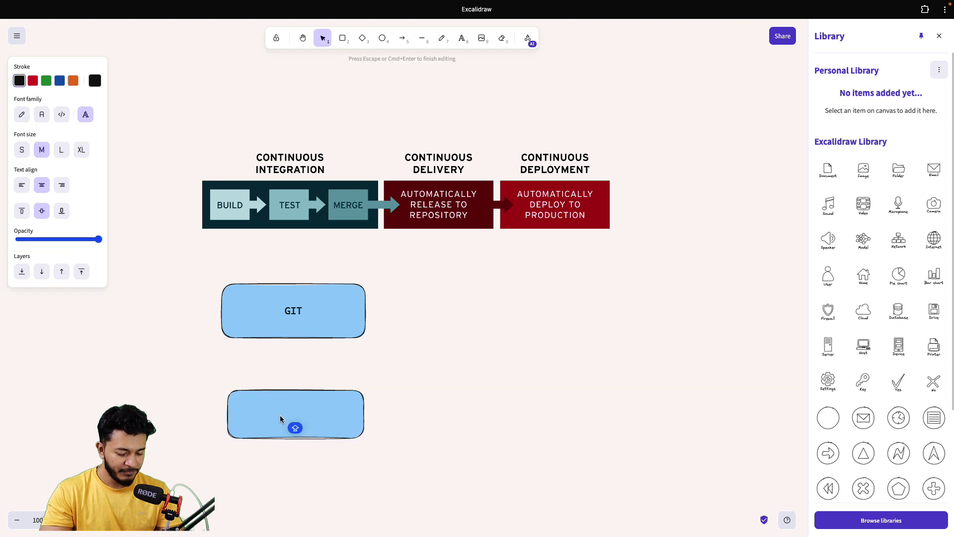
type("cODE")
key("BackSpace")
key("BackSpace")
key("BackSpace")
key("BackSpace")
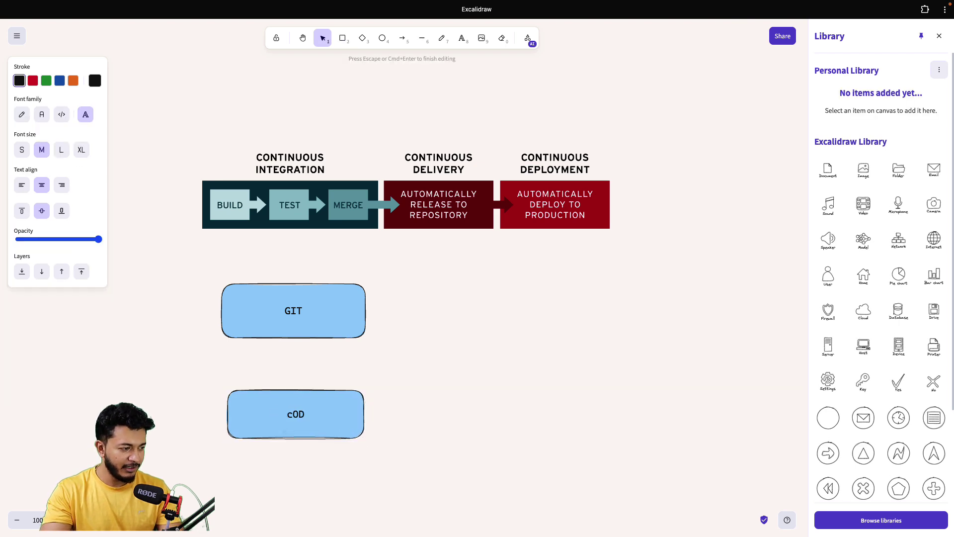
type("Code Pipeline")
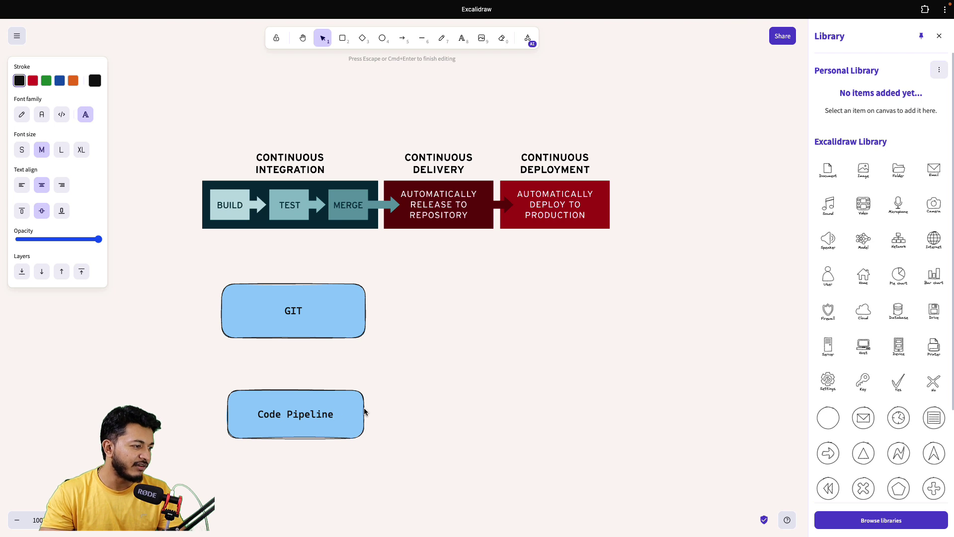
left_click(365, 375)
- Draw an arrow from the Code Pipeline box up to the GIT box
scroll(345, 386, "down", 4)
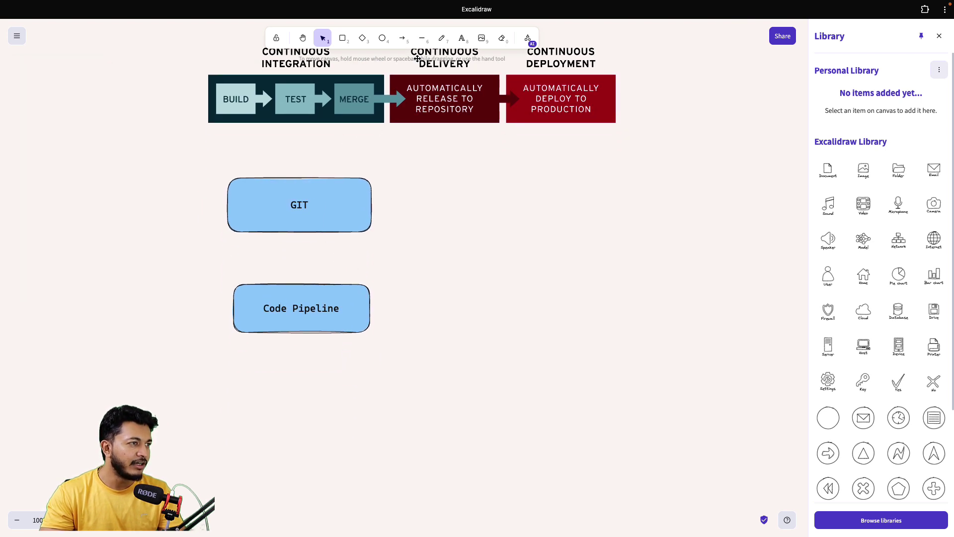
left_click(401, 40)
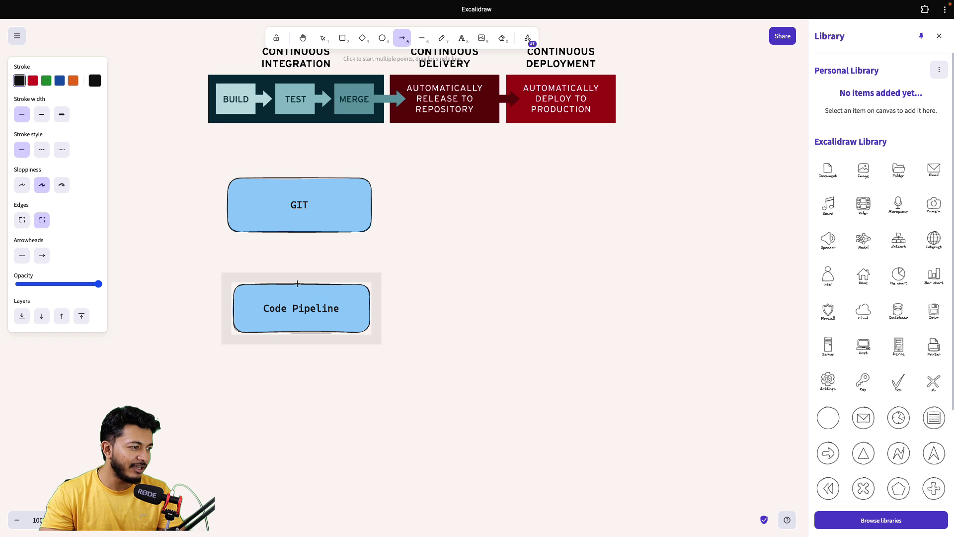
left_click_drag(298, 287, 298, 232)
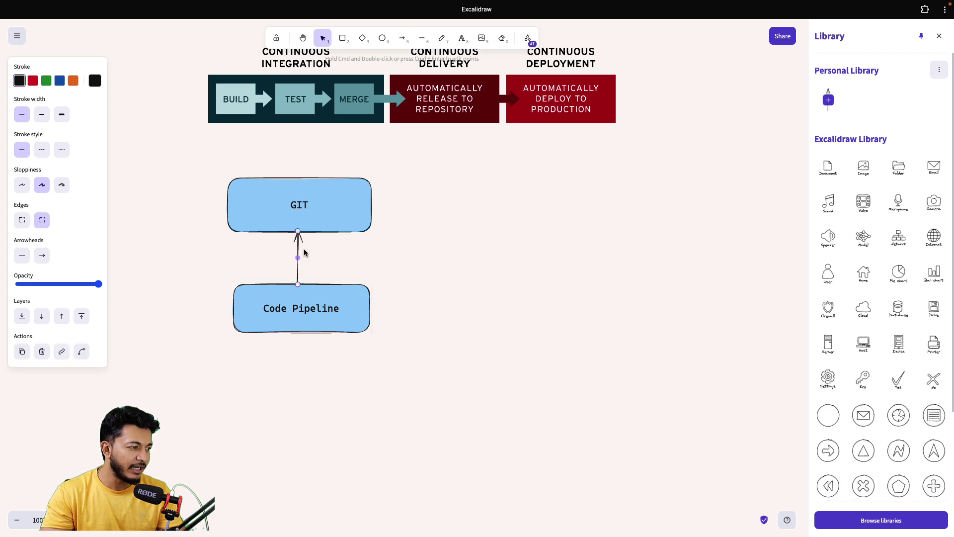
left_click(331, 349)
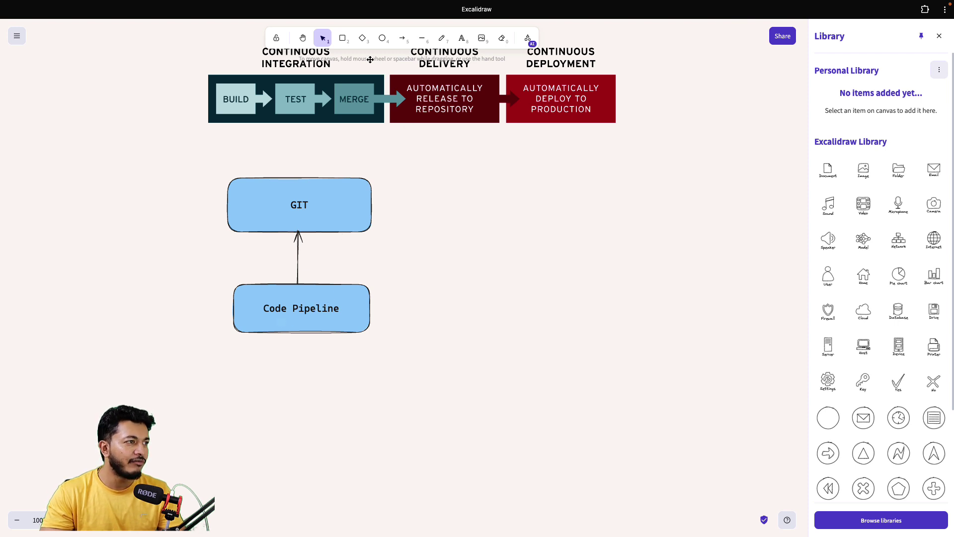
- Draw a third rectangle below the Code Pipeline box and label it Code Build
left_click(342, 39)
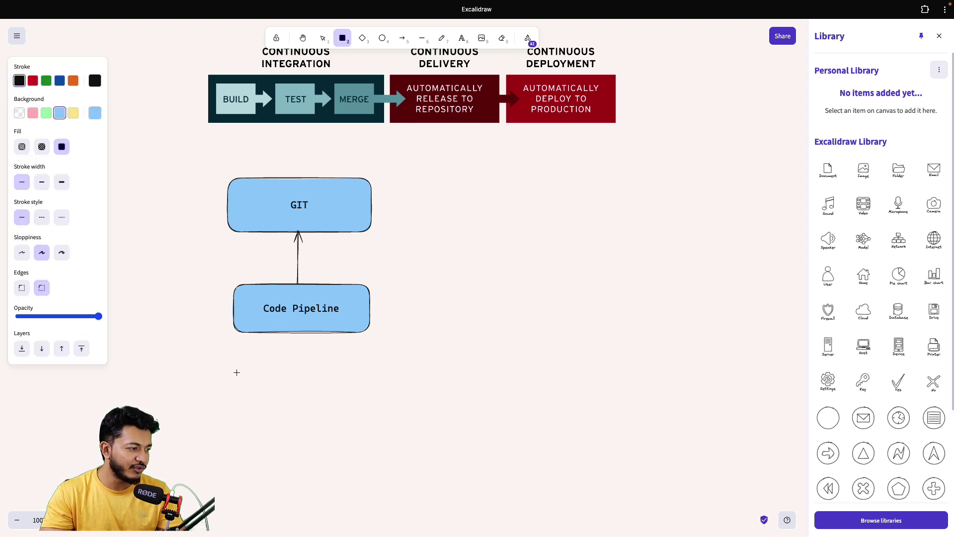
left_click_drag(237, 372, 366, 414)
left_click_drag(367, 414, 368, 416)
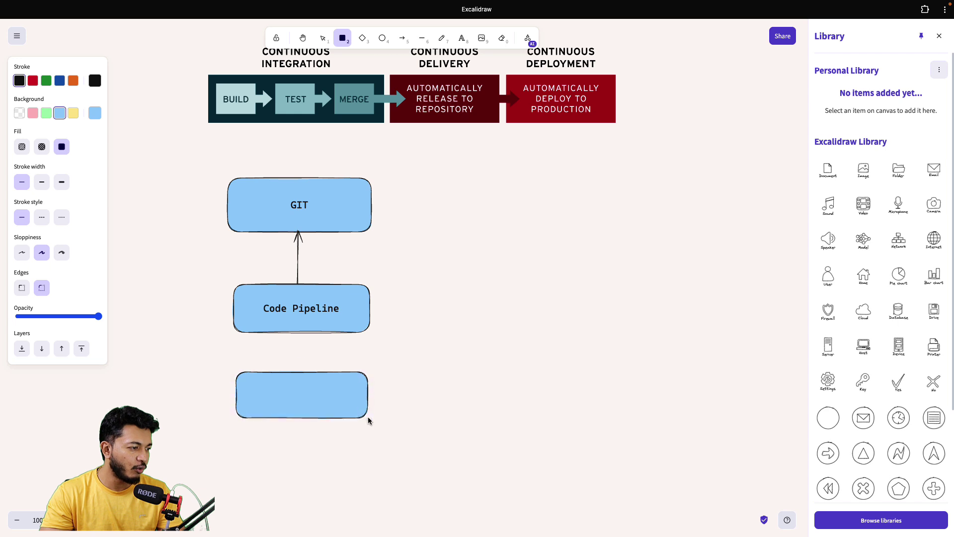
double_click(290, 394)
type("Code Build")
left_click(340, 430)
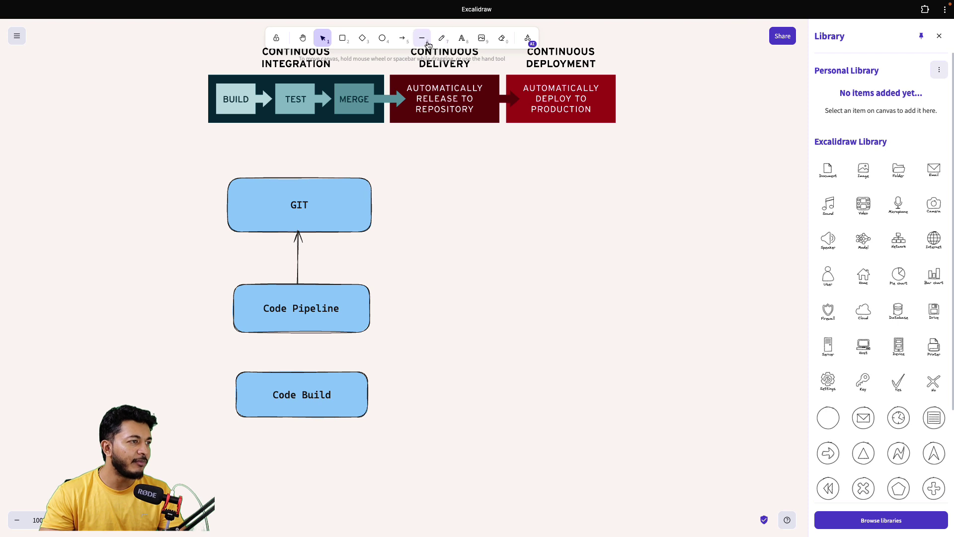
- Draw an arrow from the Code Build box up to the Code Pipeline box
left_click(402, 37)
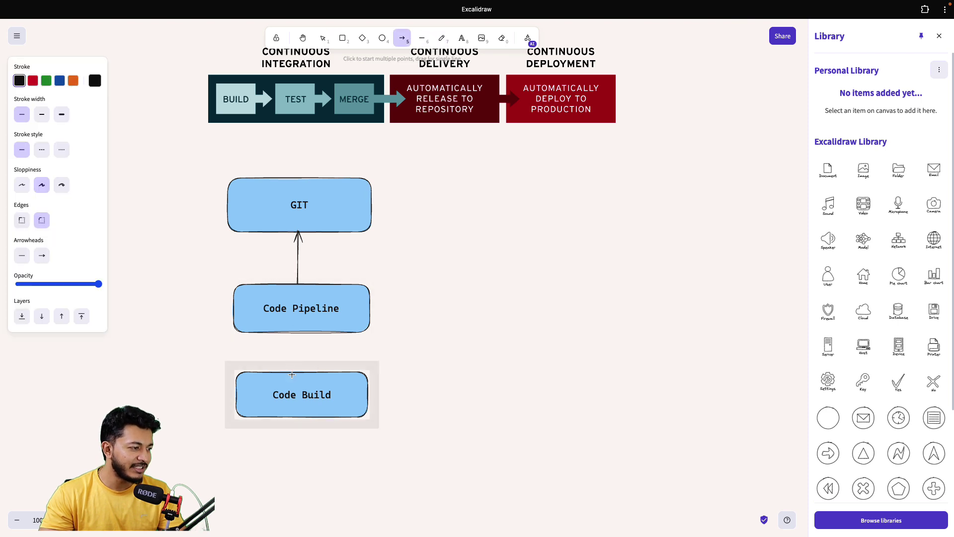
left_click_drag(294, 372, 296, 335)
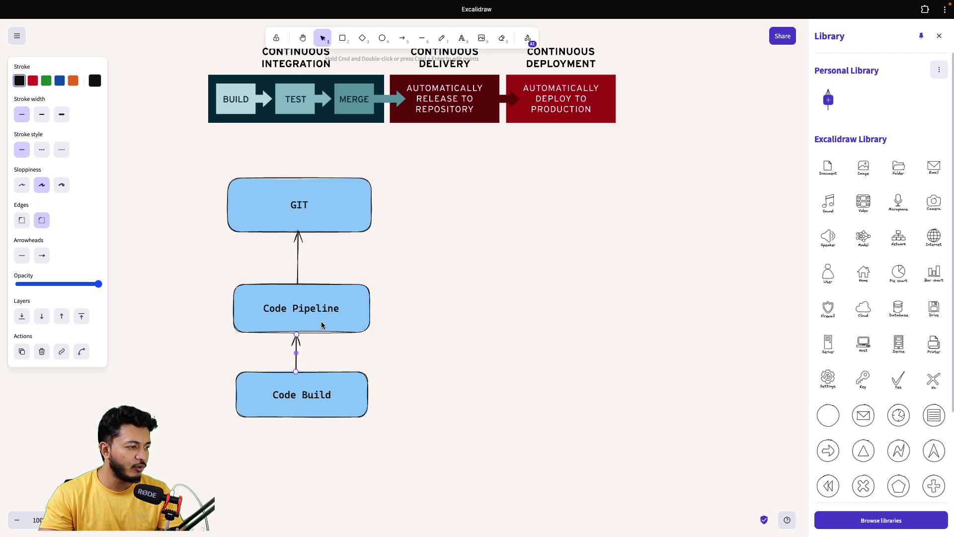
left_click(319, 358)
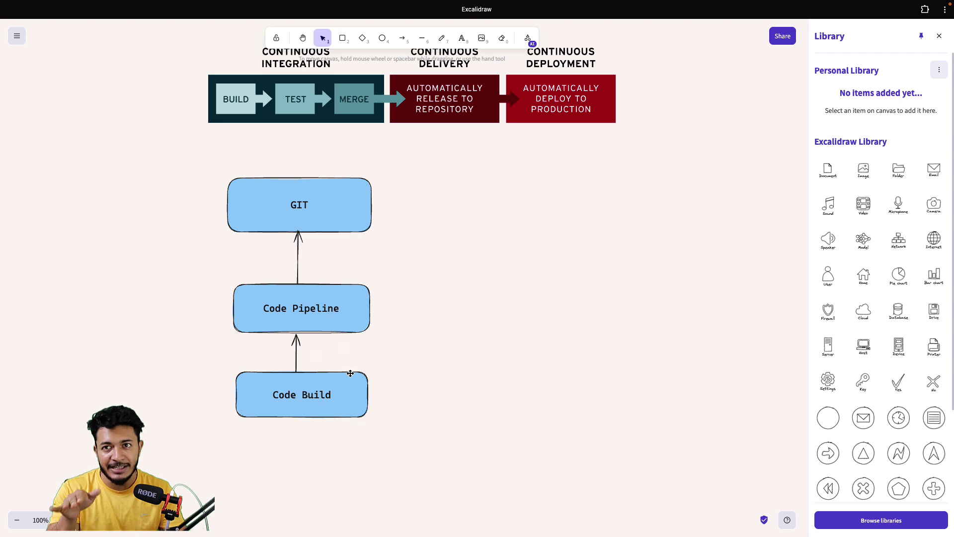
- Insert the orange AWS library icon with the arrow in its frame, shrink it, and place it below the Code Build box
scroll(863, 405, "down", 3)
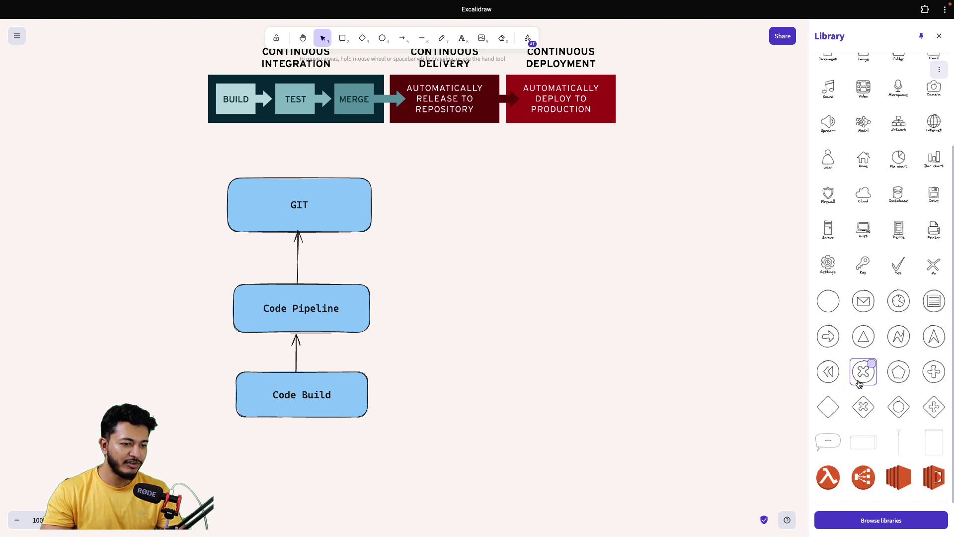
left_click(934, 477)
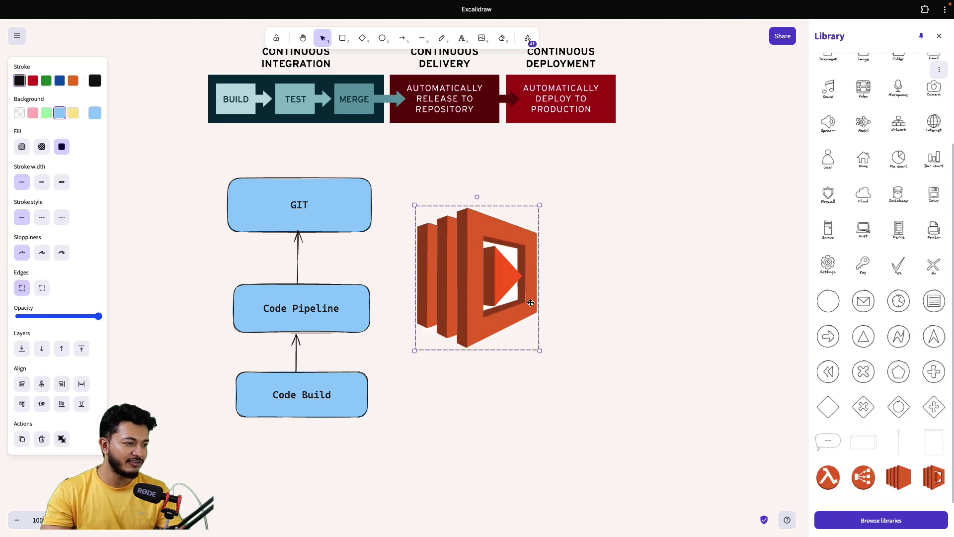
left_click_drag(476, 269, 464, 380)
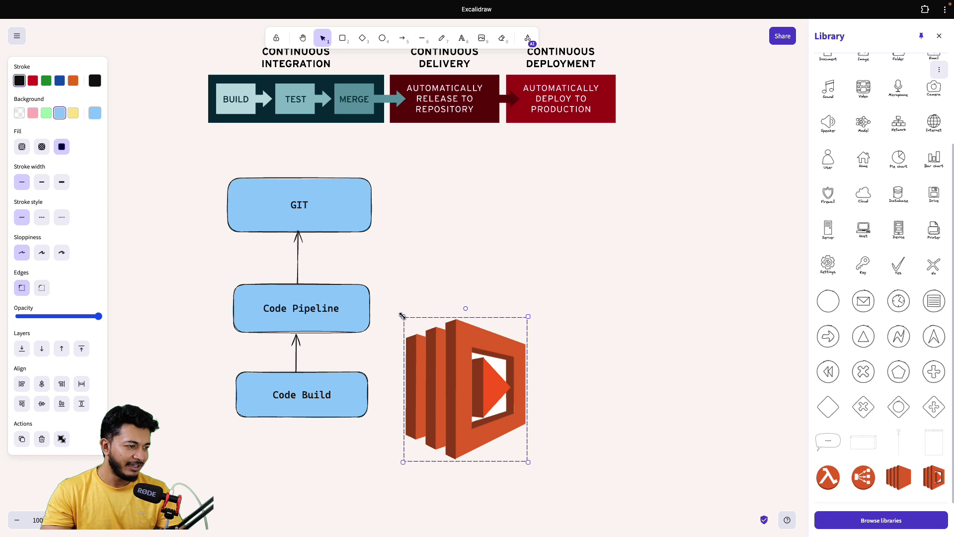
left_click_drag(403, 316, 452, 373)
left_click_drag(489, 427, 300, 505)
scroll(493, 400, "down", 3)
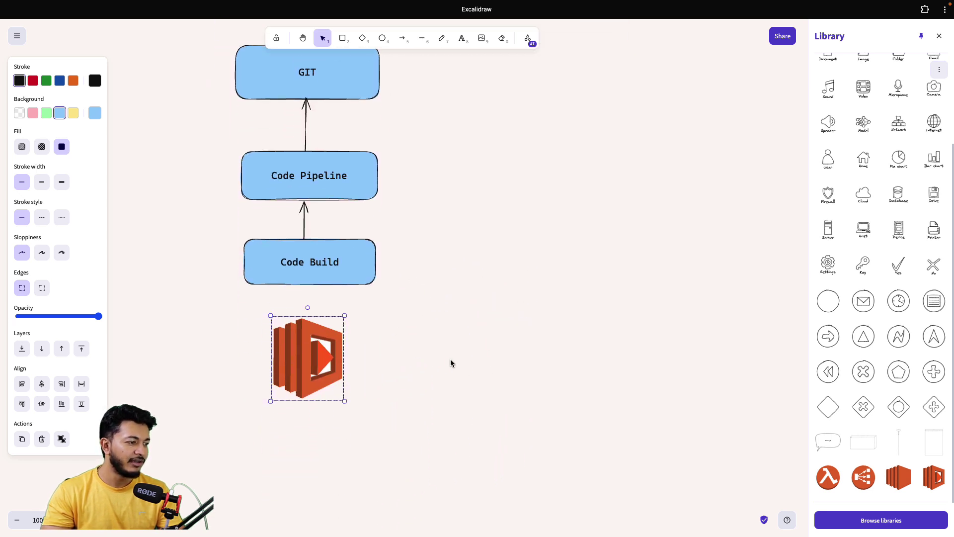
left_click(449, 362)
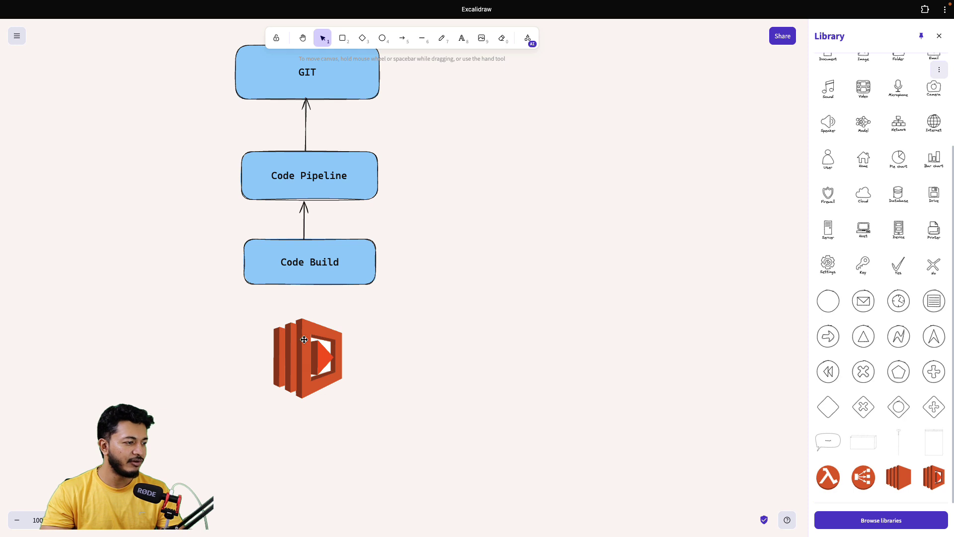
left_click_drag(304, 341, 304, 357)
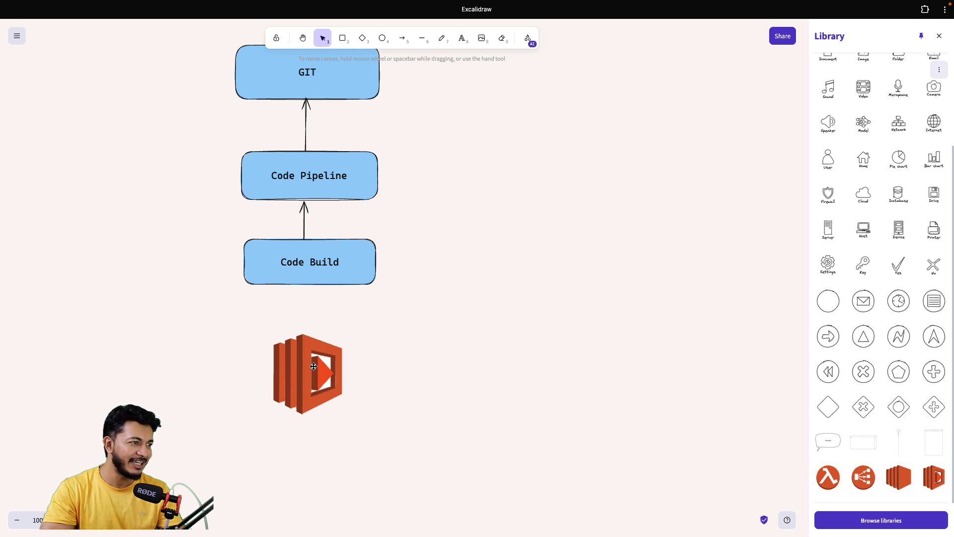
- Draw an arrow between the orange icon and the Code Build box and flip it vertically to point down at the icon
scroll(313, 367, "up", 1)
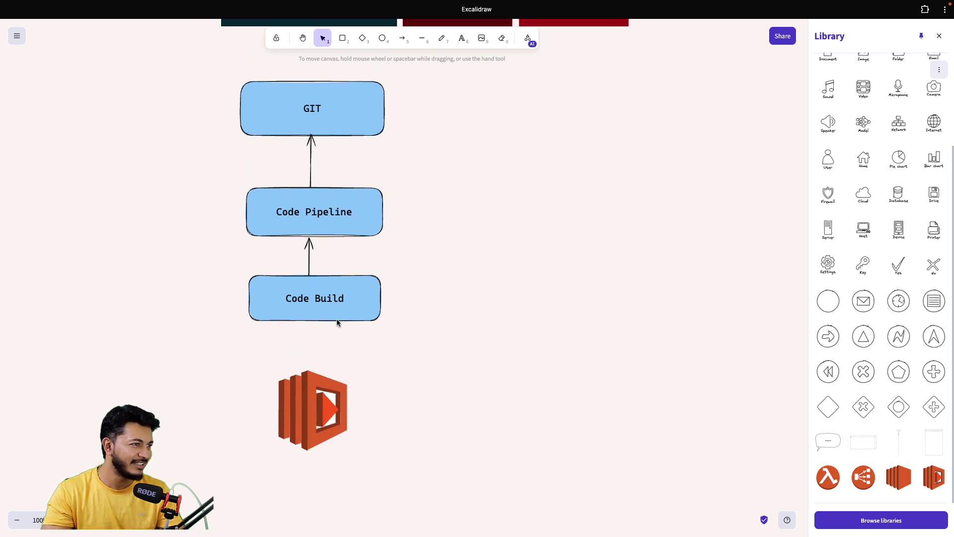
left_click(402, 38)
left_click_drag(312, 368, 314, 324)
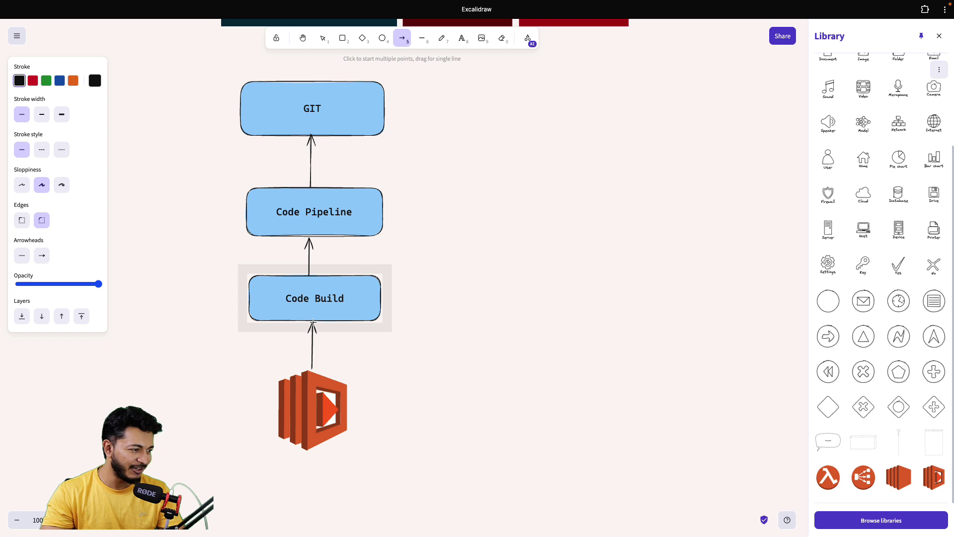
key("Escape")
left_click(313, 338)
key("shift+v")
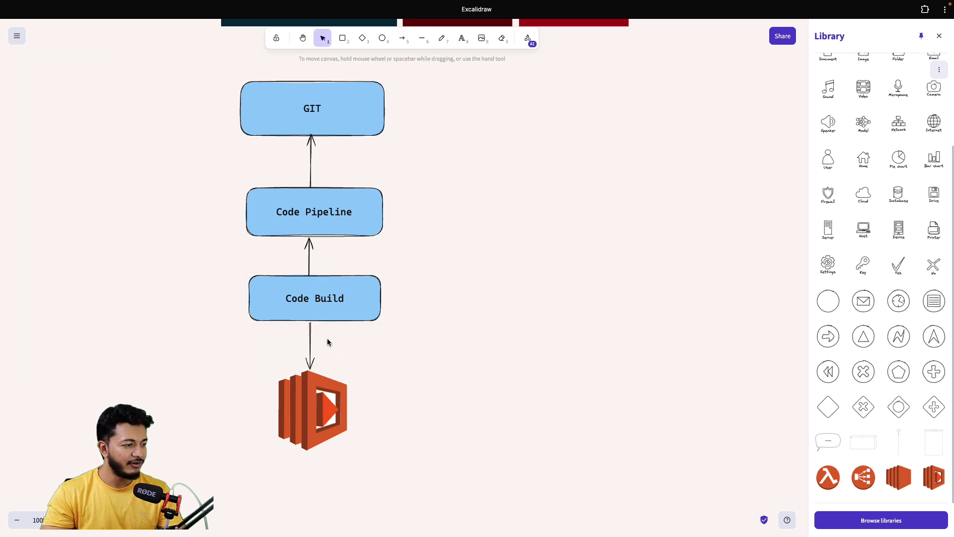
- Add the text label "Deploy" beside the arrow between the Code Build box and the orange icon
double_click(326, 338)
type("Deploy")
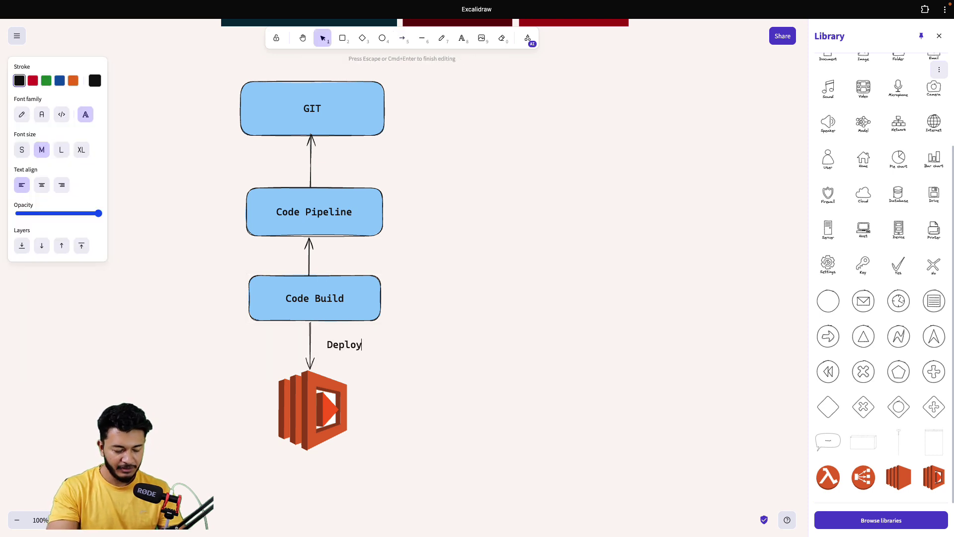
left_click(397, 378)
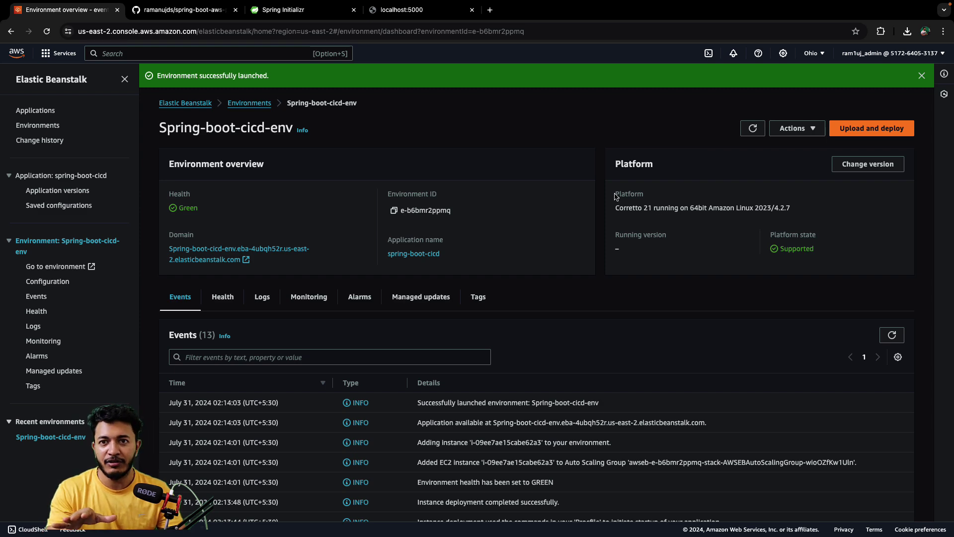
- Switch to IntelliJ IDEA and check the contents of the project's target folder
key("ctrl+Left")
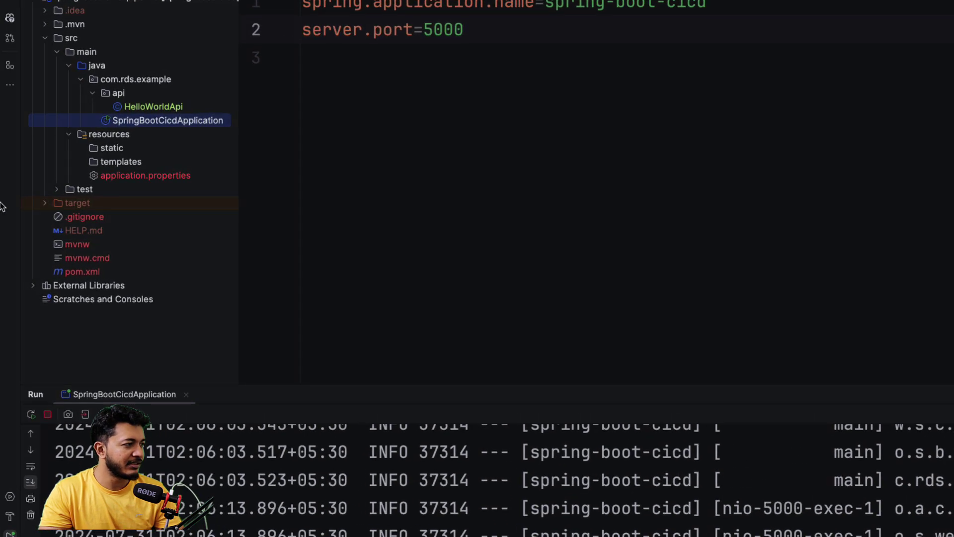
left_click(45, 202)
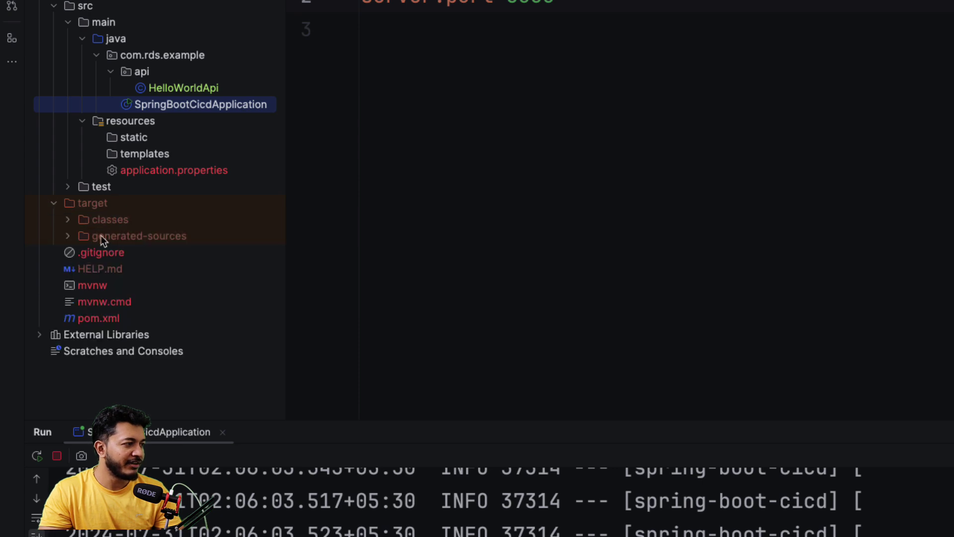
left_click(54, 203)
- Open pom.xml and add a finalName element set to ${project.artifactId} after the plugins in the build section
double_click(100, 286)
scroll(514, 248, "down", 5)
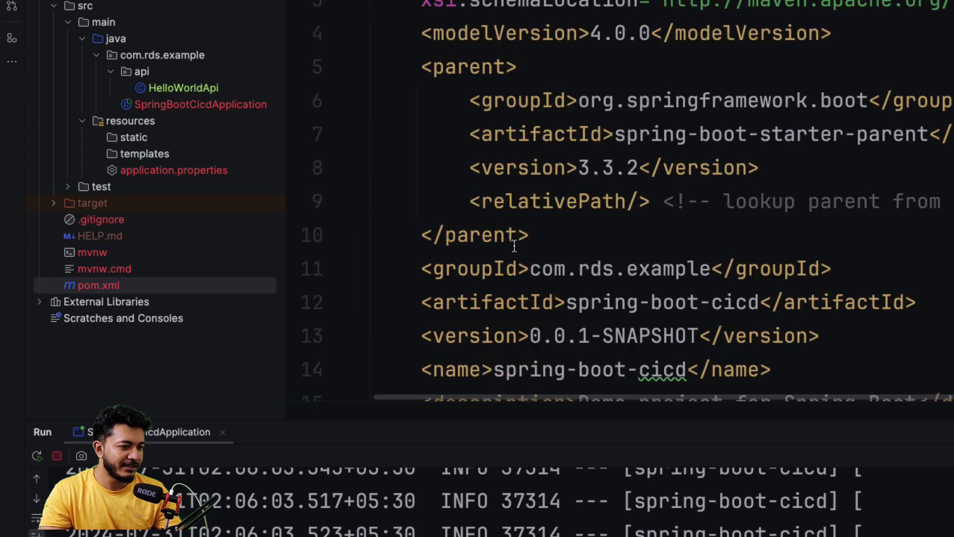
scroll(570, 264, "down", 5)
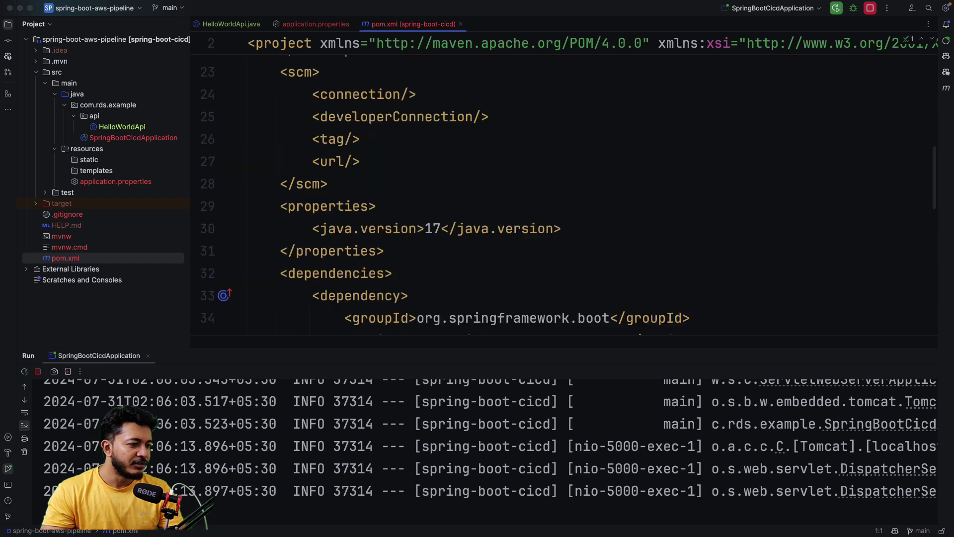
scroll(442, 263, "down", 8)
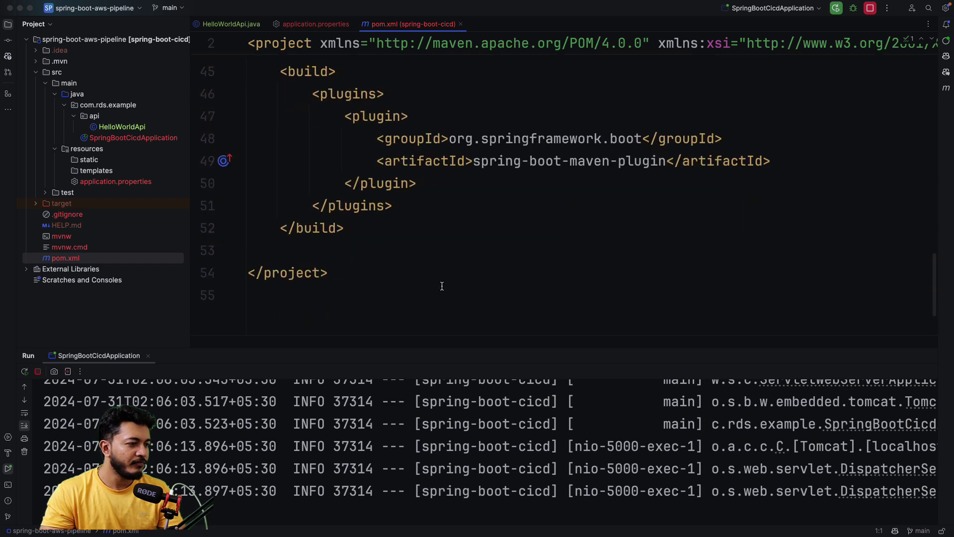
scroll(467, 210, "up", 1)
scroll(468, 207, "down", 3)
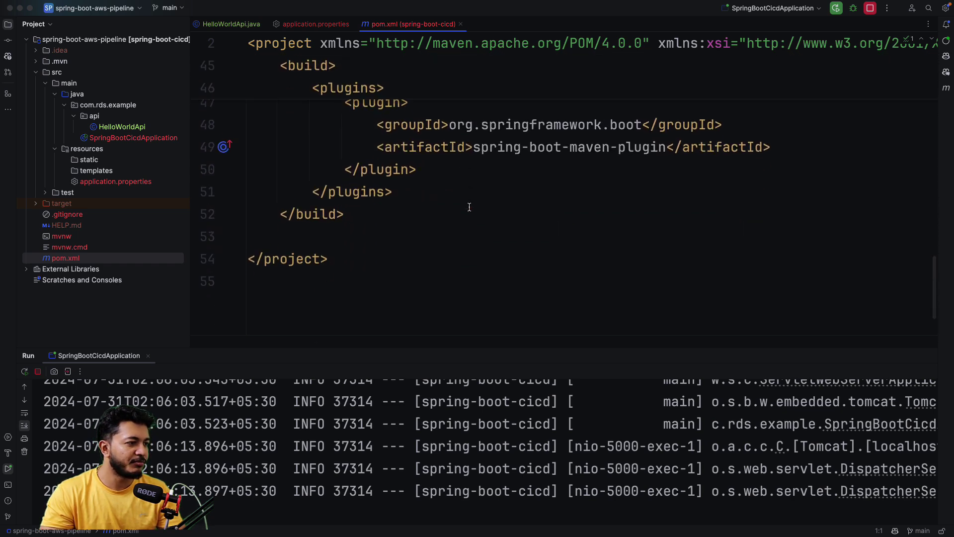
scroll(469, 207, "up", 2)
type("<f")
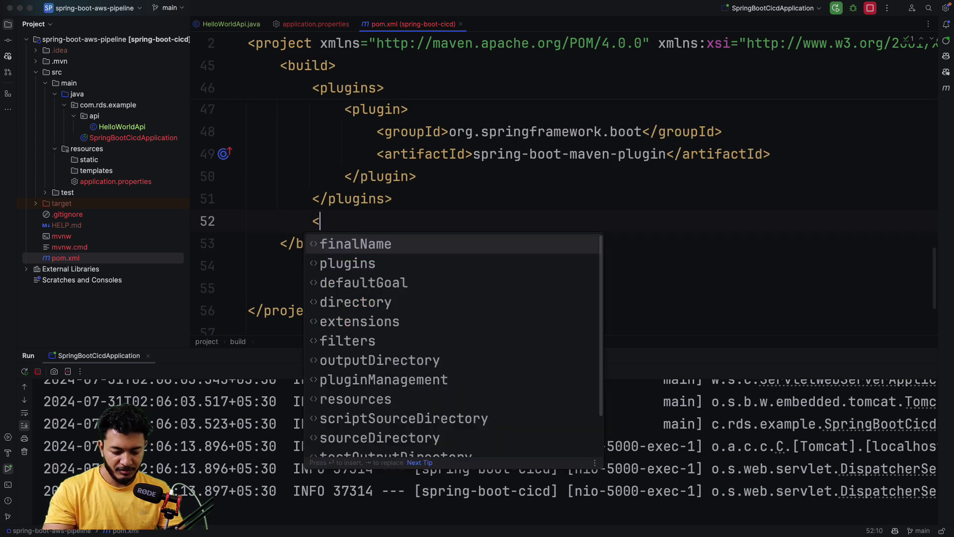
key("Return")
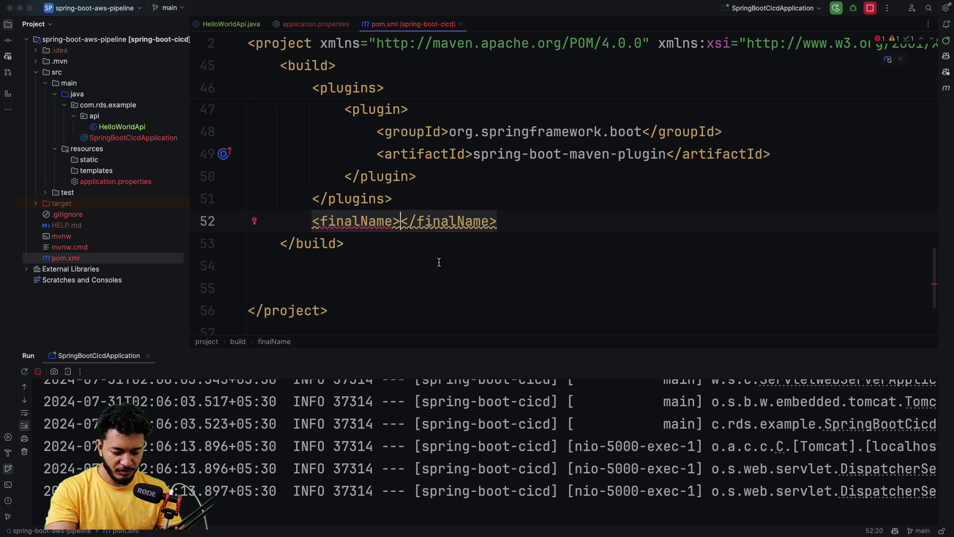
type("$")
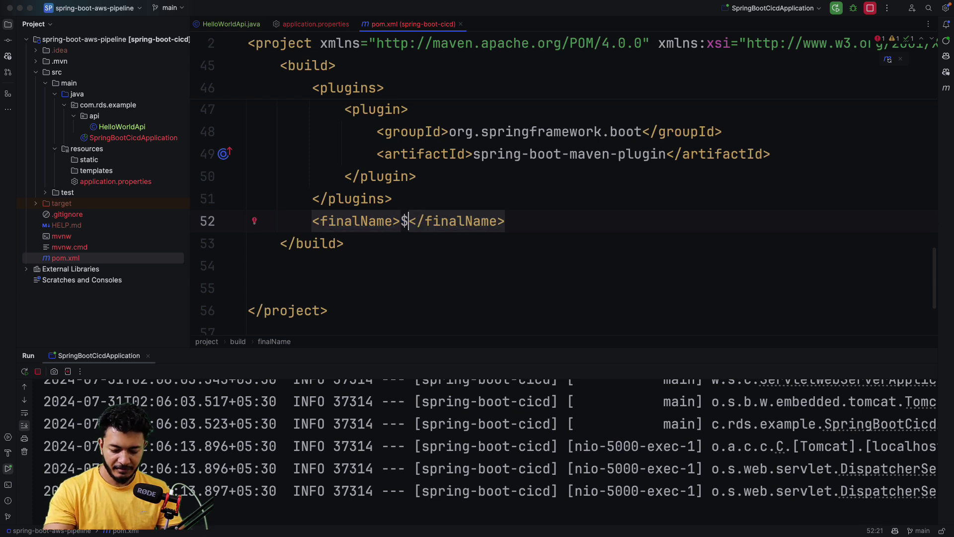
type("{p")
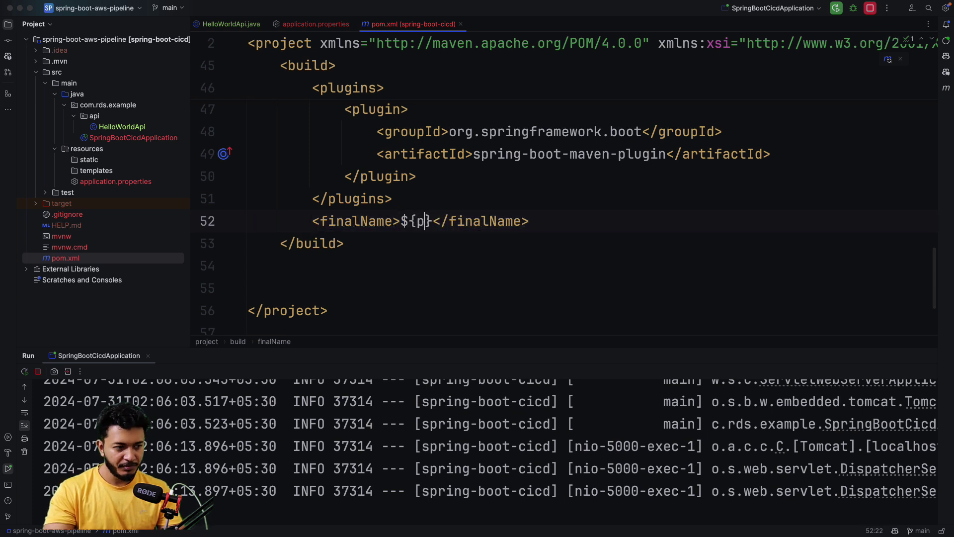
key("Return")
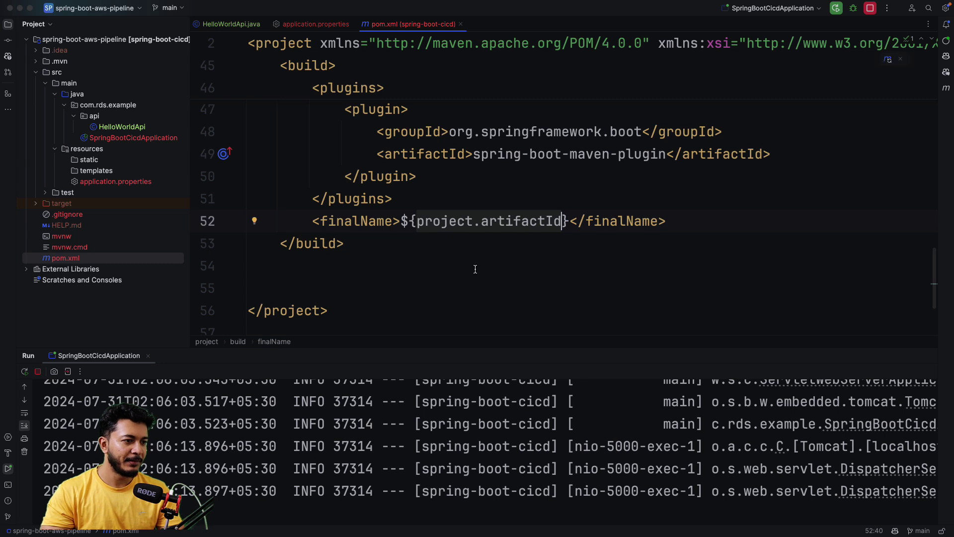
- Examine the project's artifactId and version in pom.xml against the finalName entry in the build section
scroll(499, 228, "up", 15)
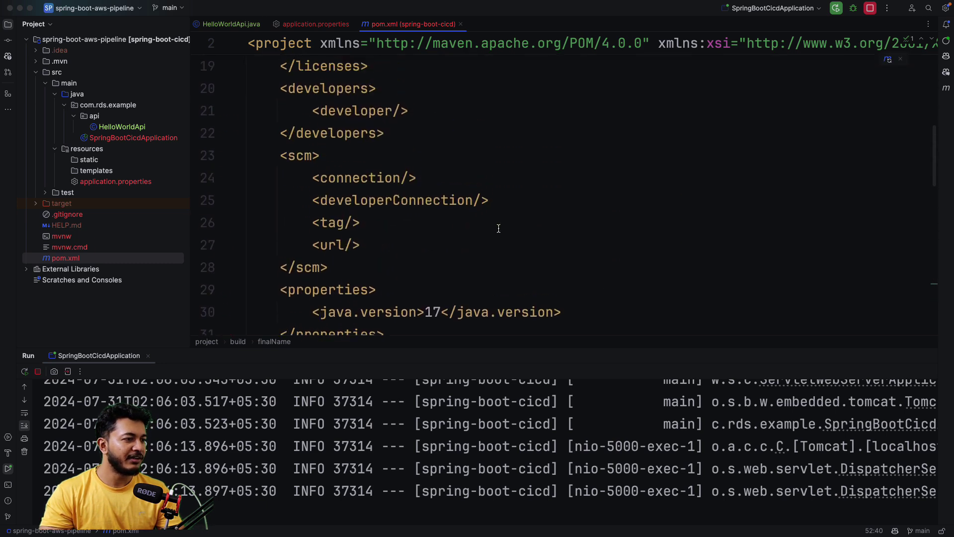
scroll(499, 228, "up", 4)
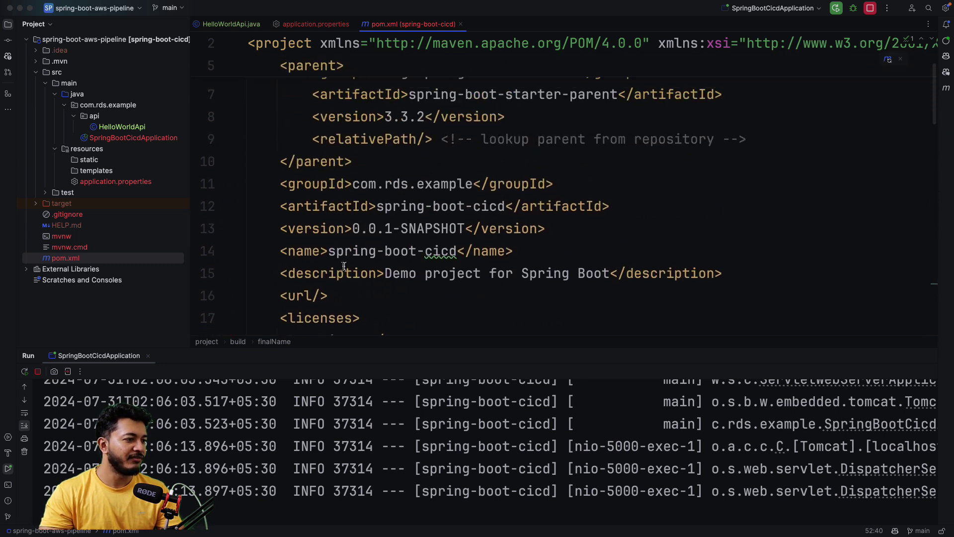
scroll(374, 255, "up", 1)
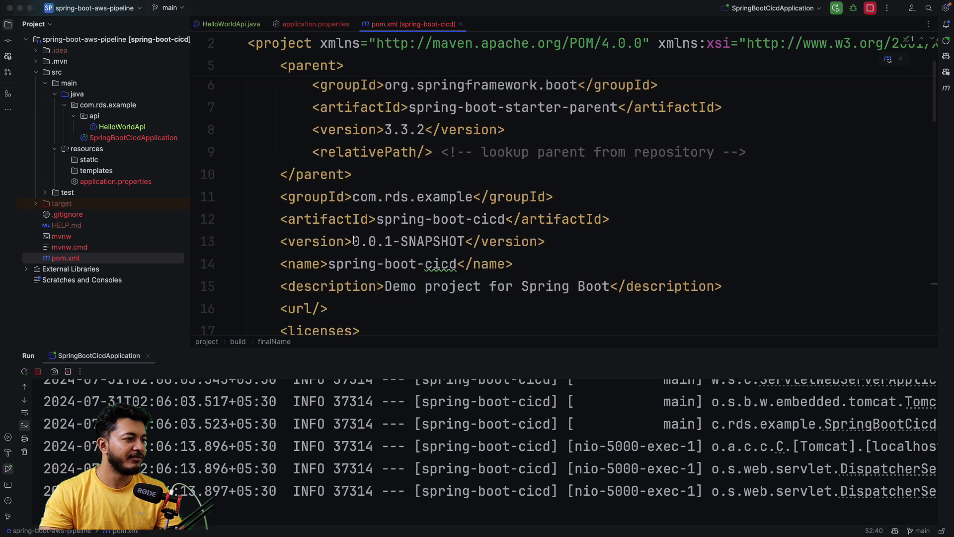
scroll(441, 241, "down", 16)
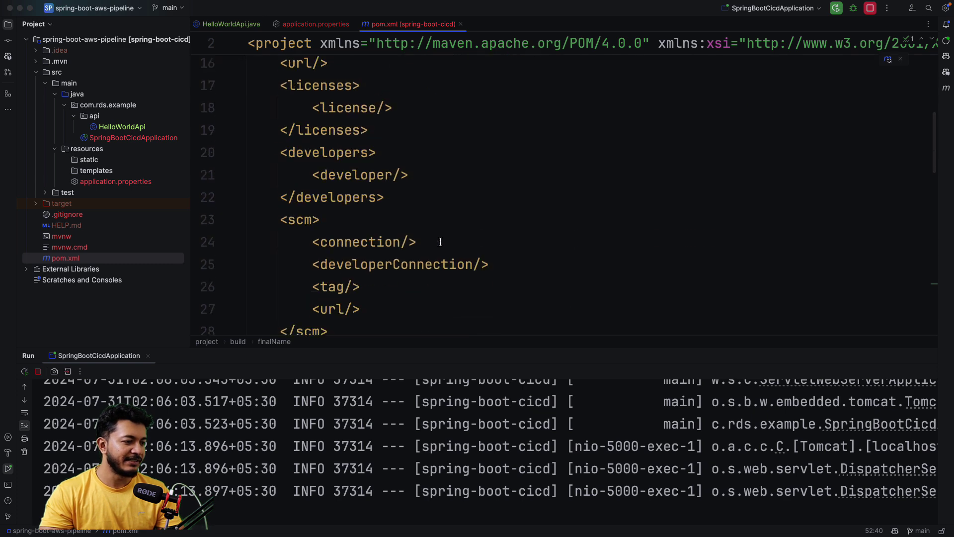
scroll(440, 241, "down", 3)
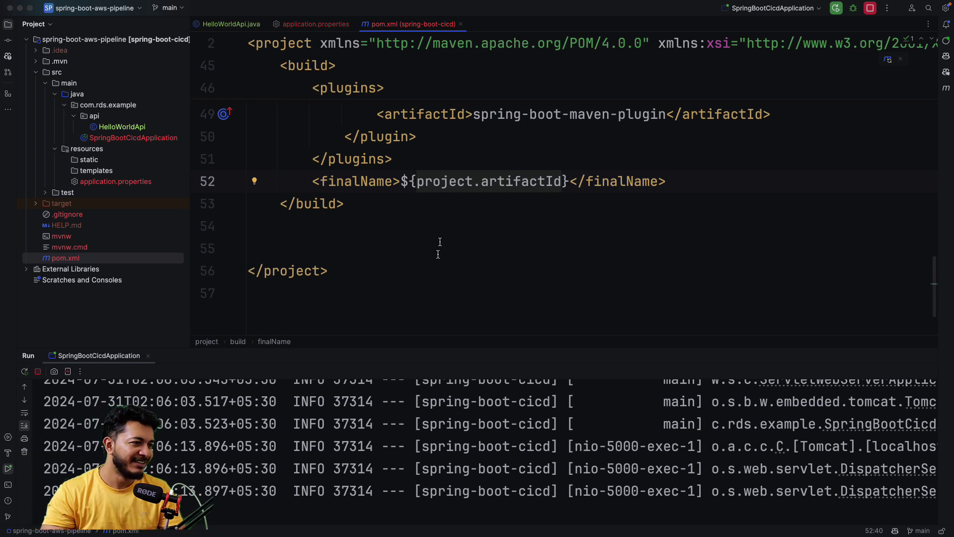
scroll(430, 301, "up", 5)
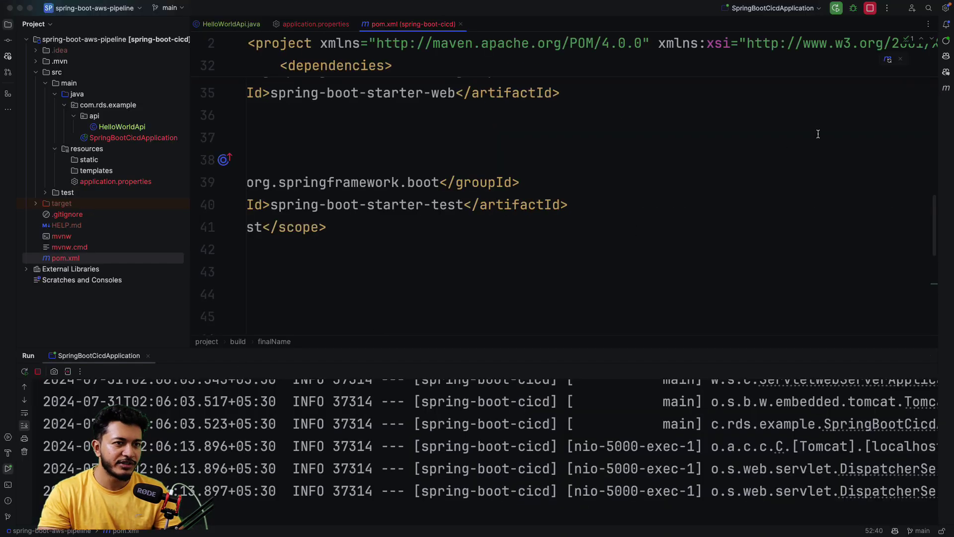
- Run the Maven package lifecycle goal for spring-boot-cicd and select spring-boot-cicd.jar in the target folder
left_click(945, 88)
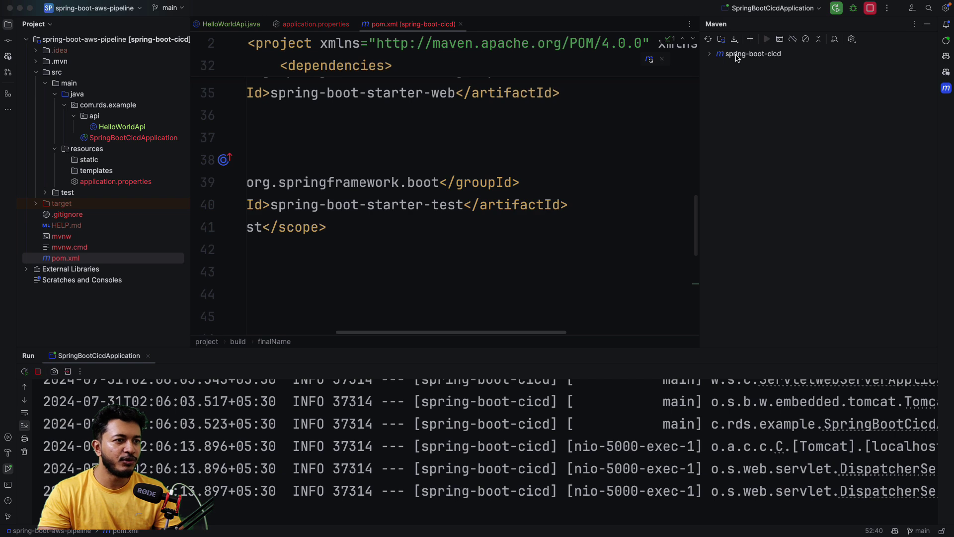
left_click(710, 55)
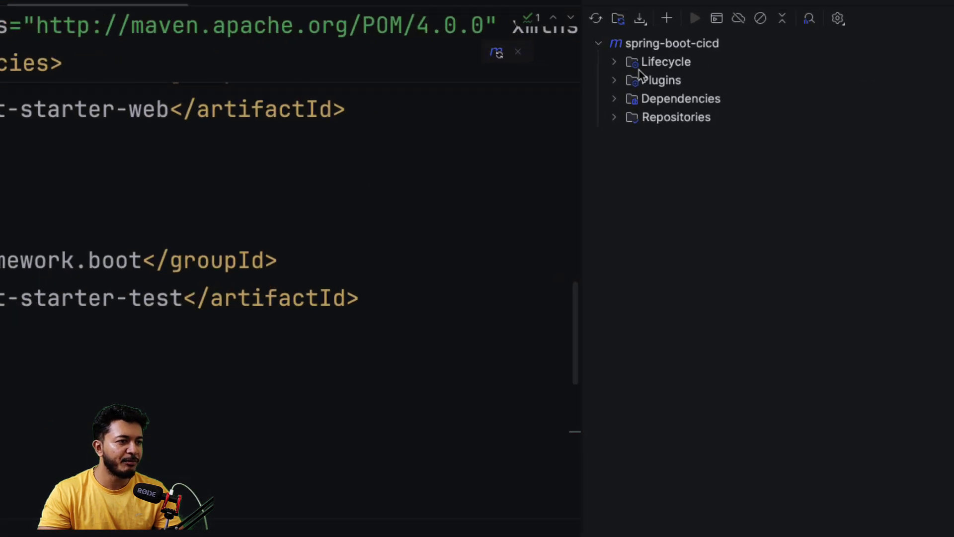
left_click(615, 63)
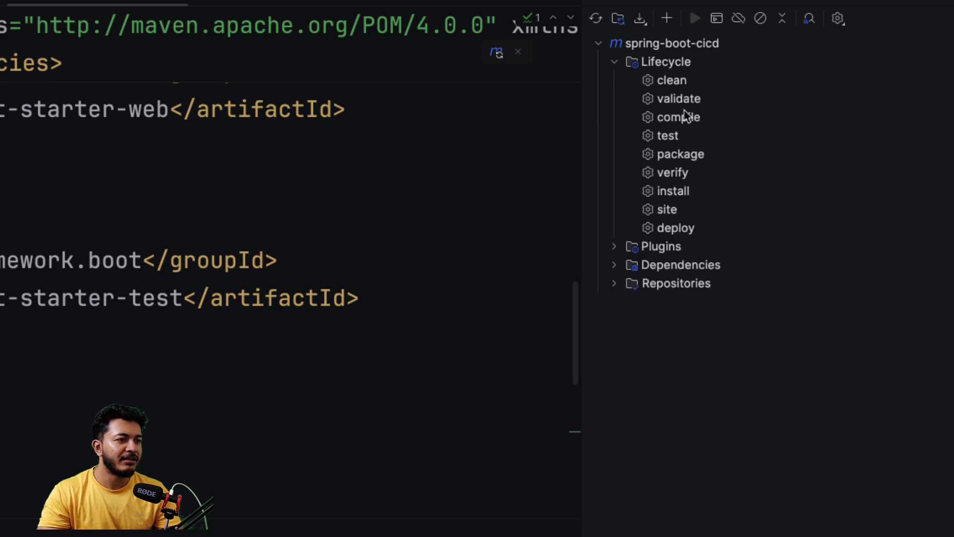
left_click(675, 157)
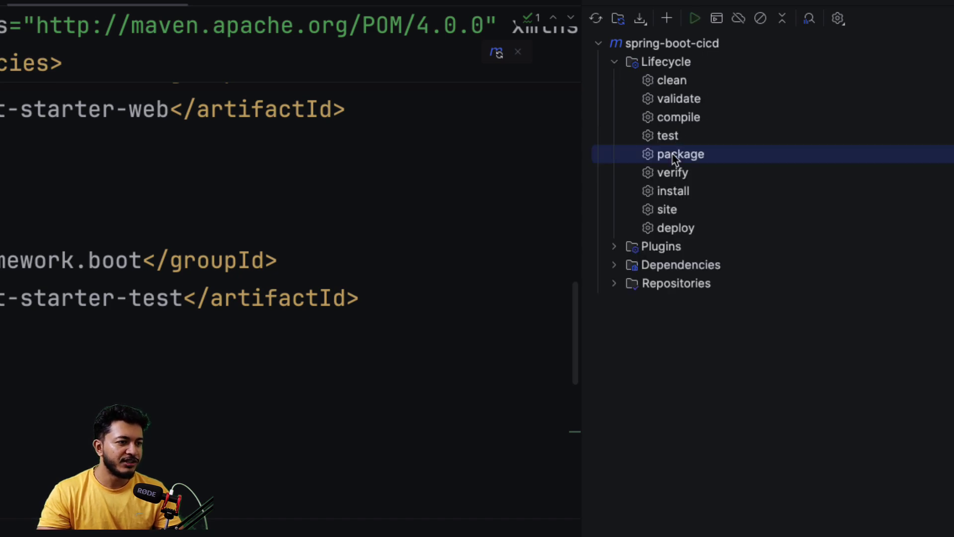
double_click(676, 155)
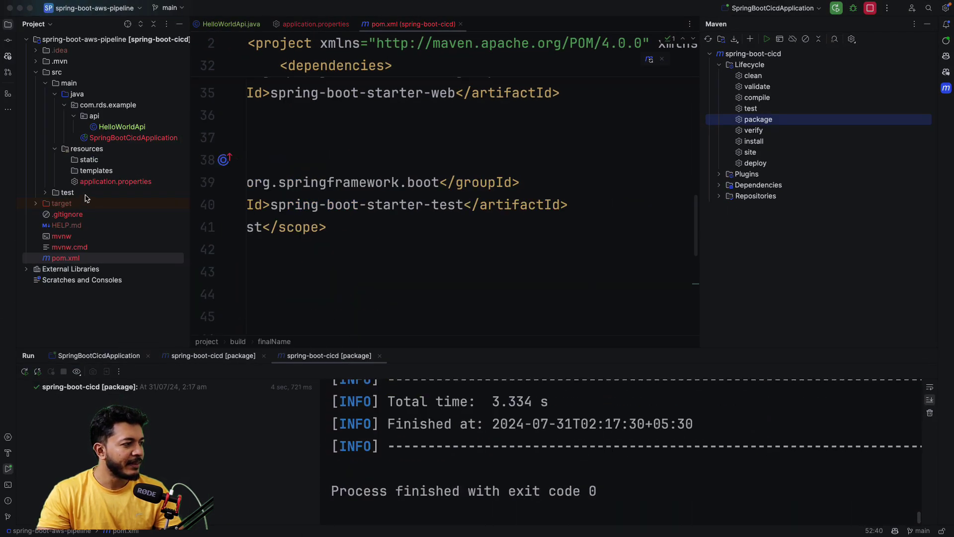
left_click(36, 203)
left_click(91, 293)
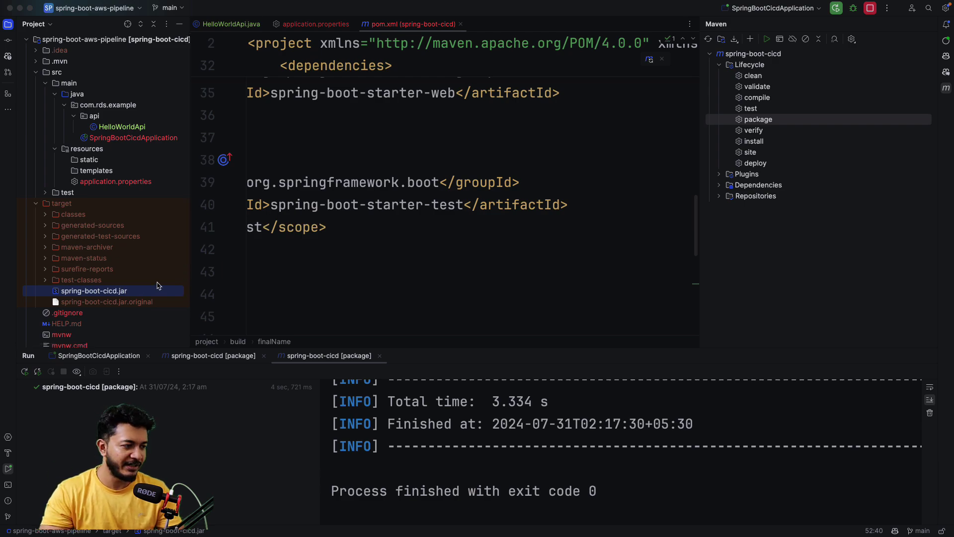
- Switch to the Elastic Beanstalk console in the browser and deploy spring-boot-cicd.jar from the target folder to Spring-boot-cicd-env
key("ctrl+Right")
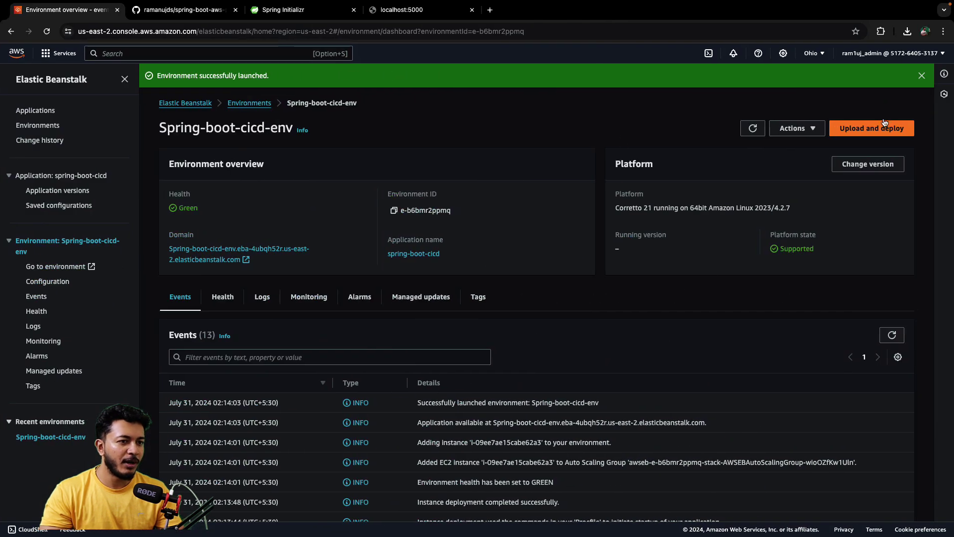
left_click(884, 125)
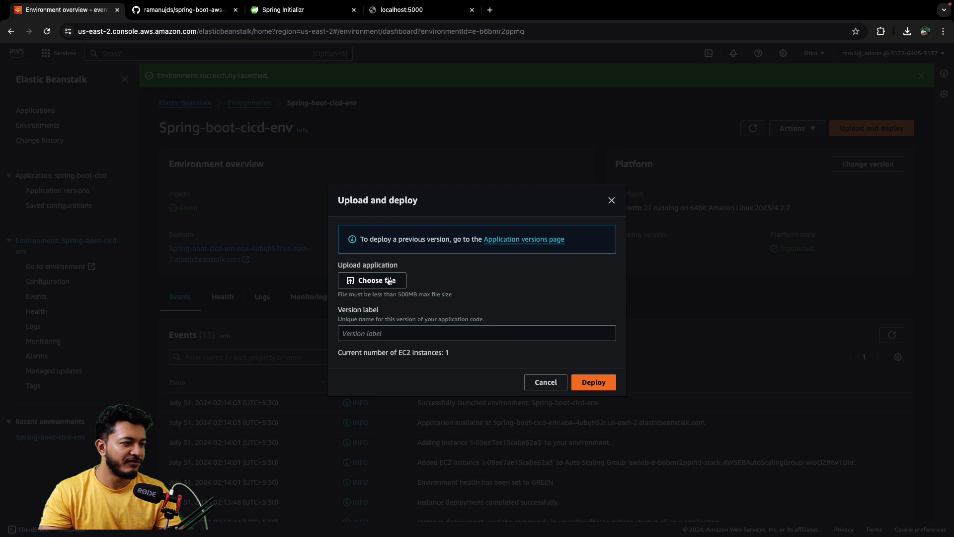
left_click(390, 281)
left_click(377, 211)
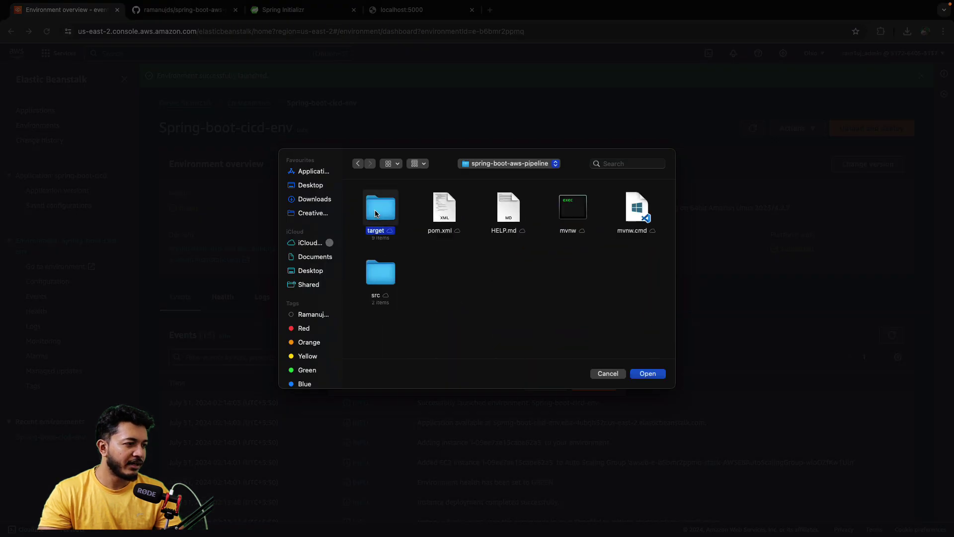
double_click(375, 214)
left_click(446, 218)
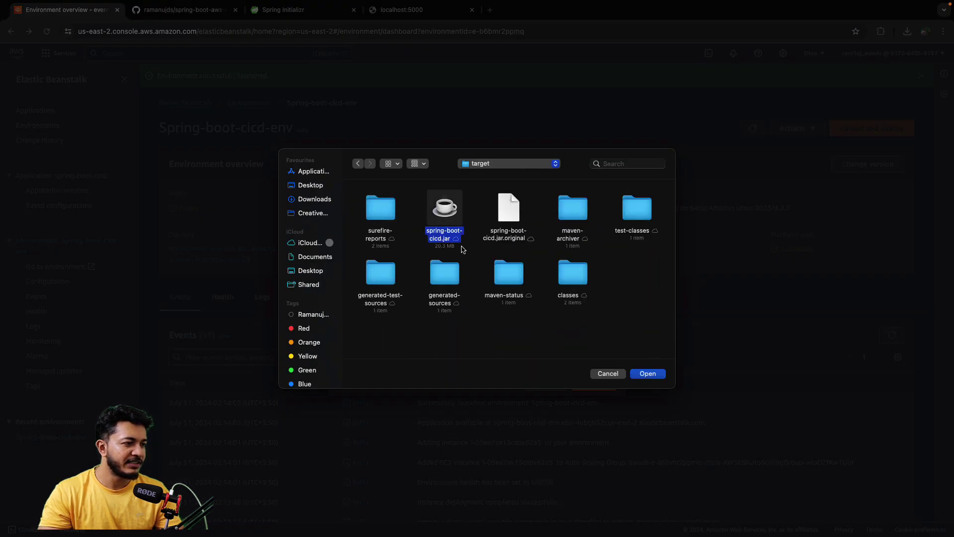
left_click(651, 376)
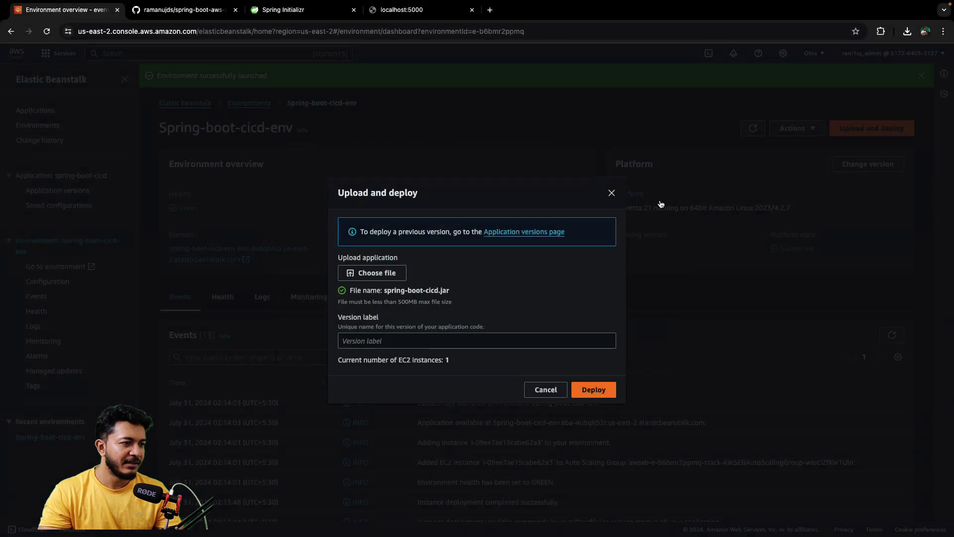
left_click(588, 390)
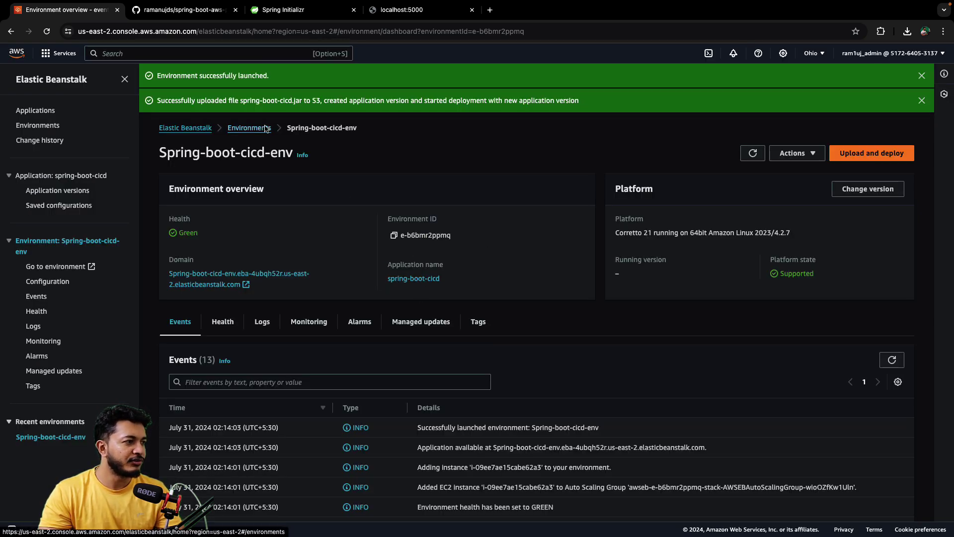
- Refresh the environment overview and look at the API's local response at localhost:5000
left_click(751, 153)
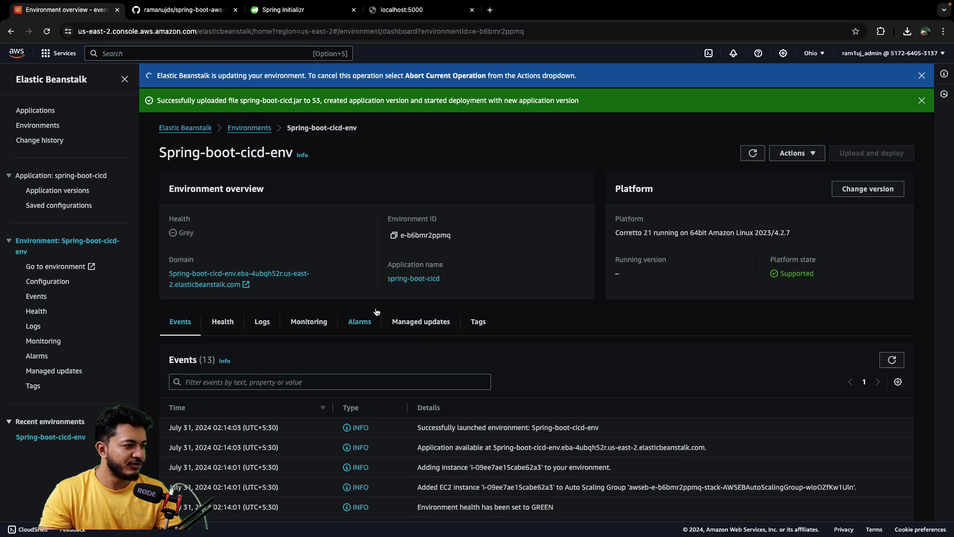
left_click(389, 12)
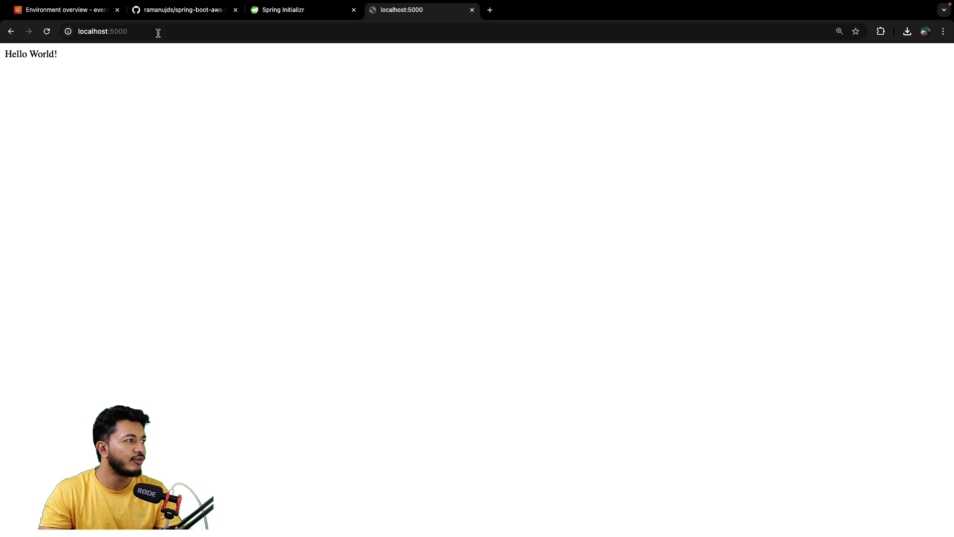
left_click(84, 8)
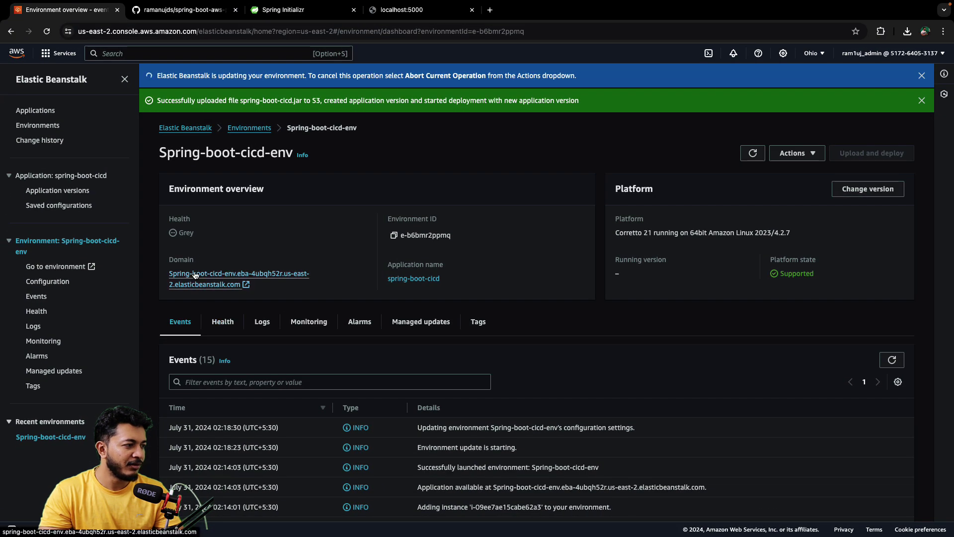
- Open the environment's domain link in a new tab, view the page, and return to the environment overview
right_click(195, 275)
left_click(226, 276)
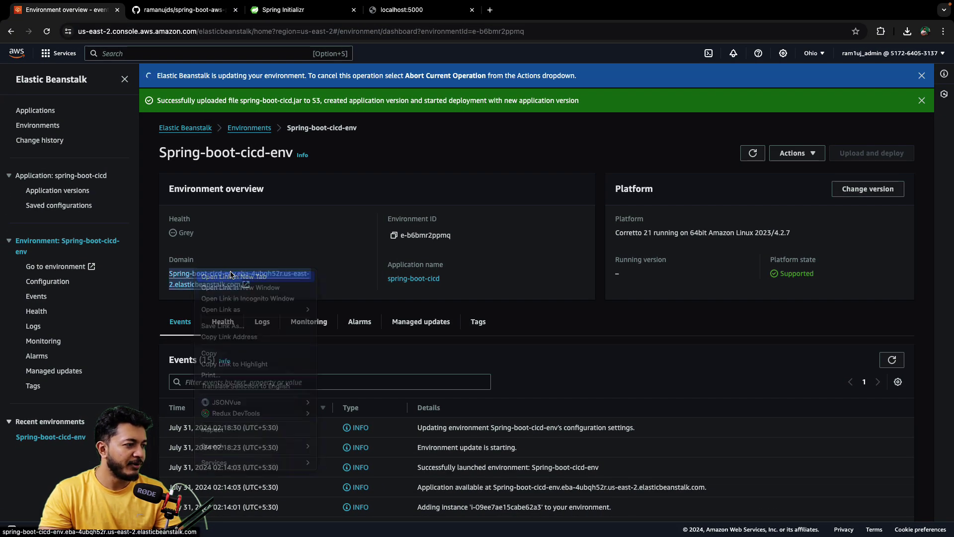
left_click(204, 12)
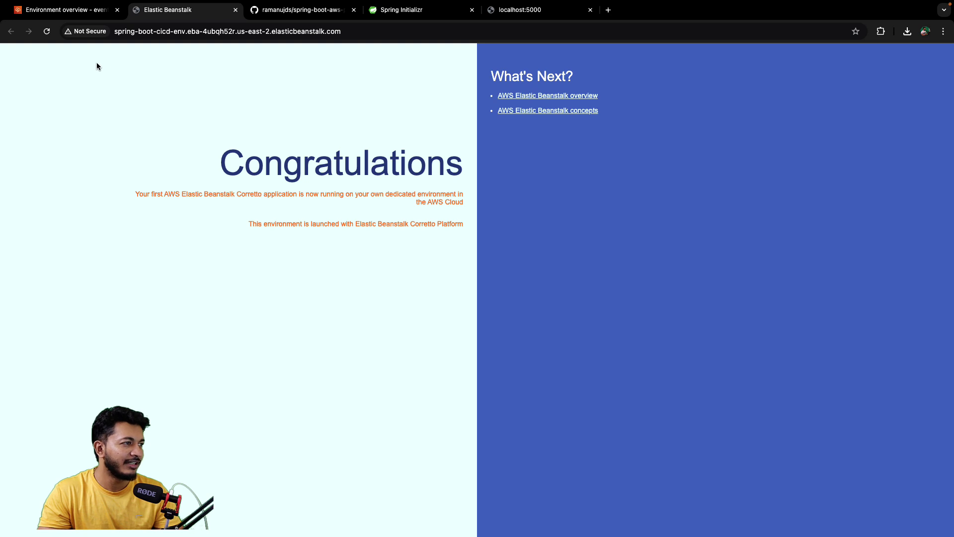
left_click(81, 11)
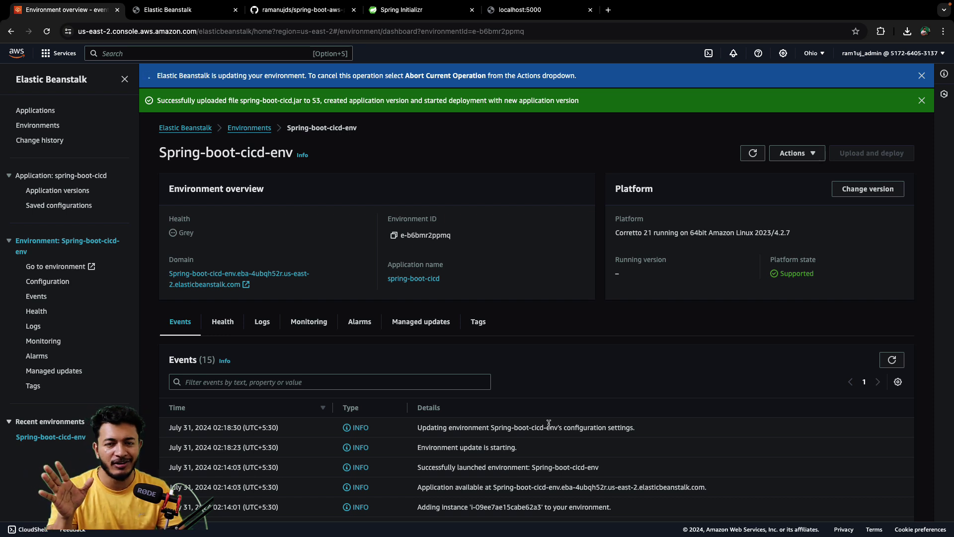
- Refresh the environment's events, then view the deployed application's page in its own browser tab at an enlarged zoom
left_click(893, 359)
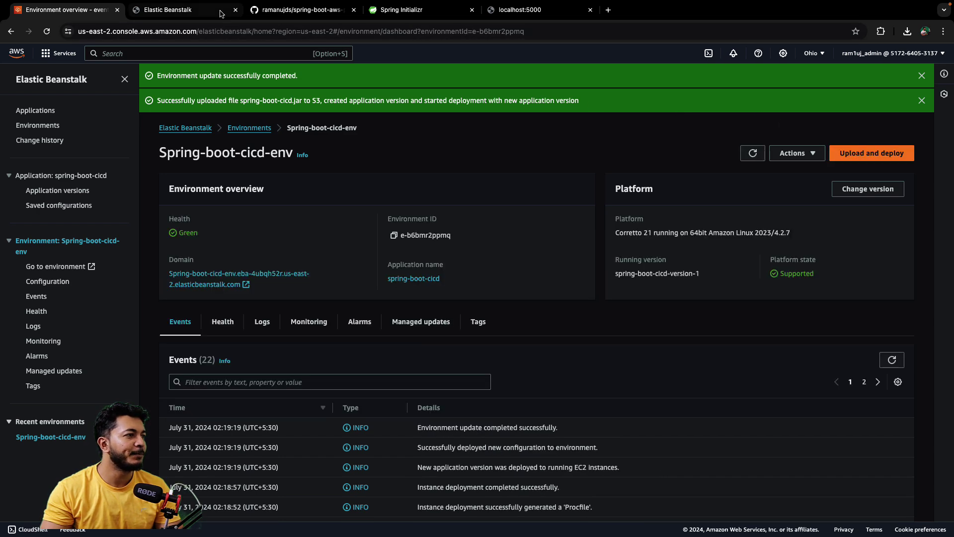
left_click(171, 10)
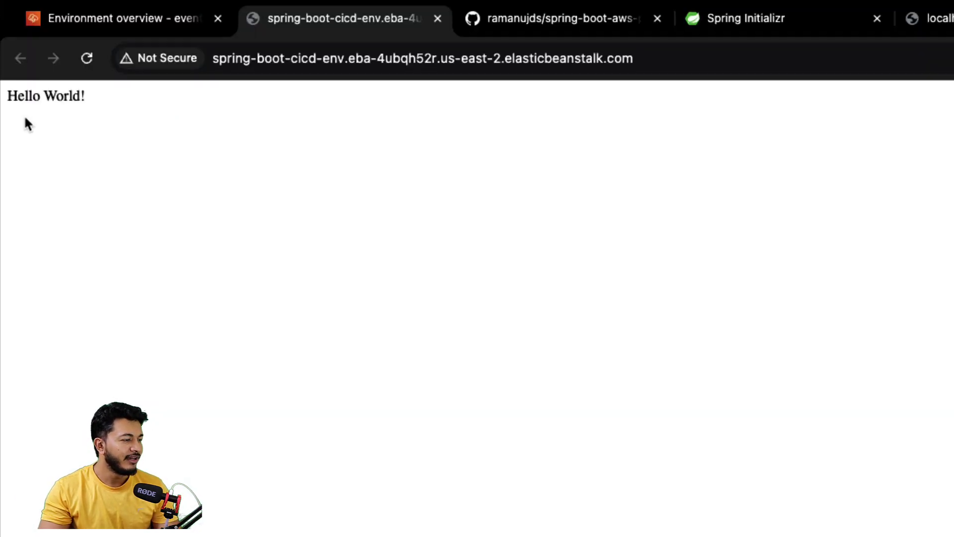
key("super+equal")
key("super+equal")
key("super+equal")
key("super+equal")
key("super+equal")
key("super+equal")
key("super+equal")
key("super+equal")
key("super+equal")
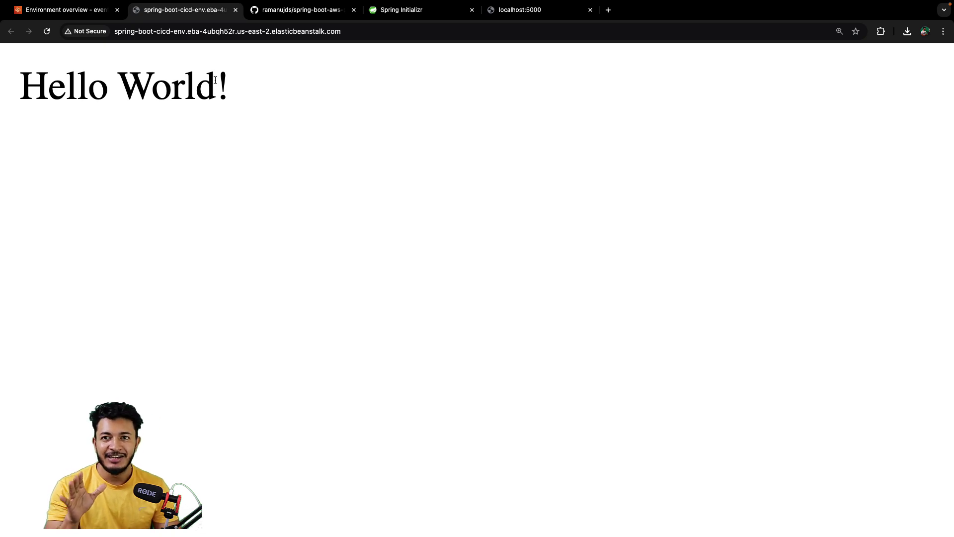
- Return to the AWS console, search for the CodePipeline service, open it and start creating a new pipeline
left_click(58, 10)
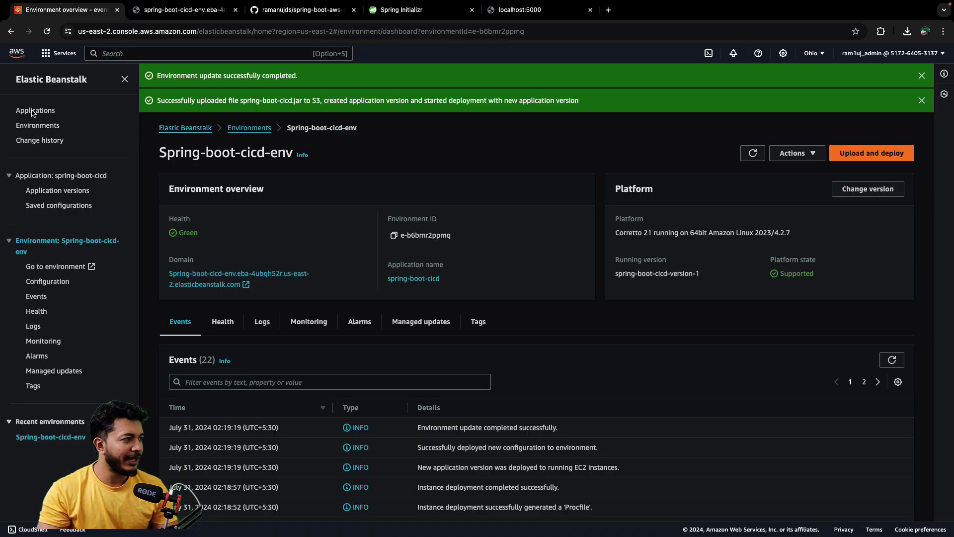
left_click(51, 55)
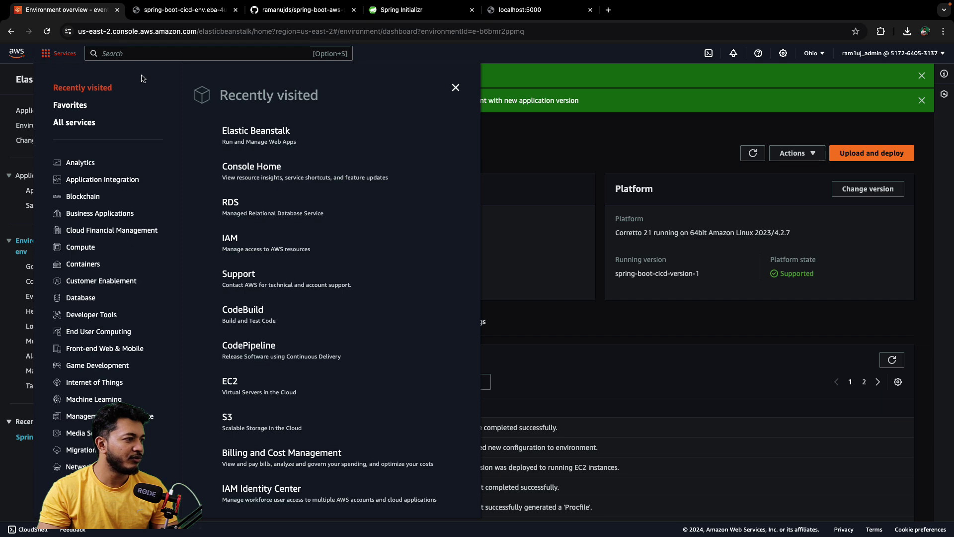
left_click(170, 53)
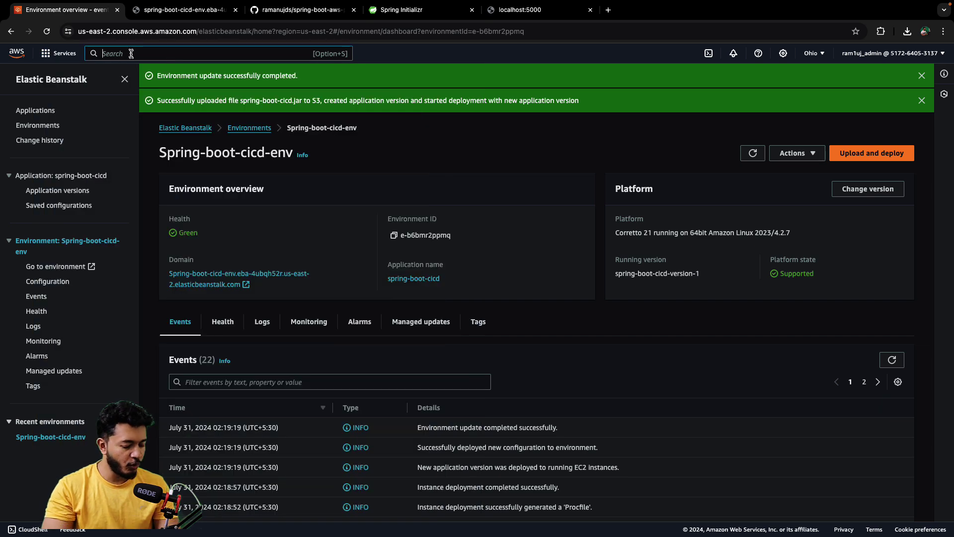
type("code pi")
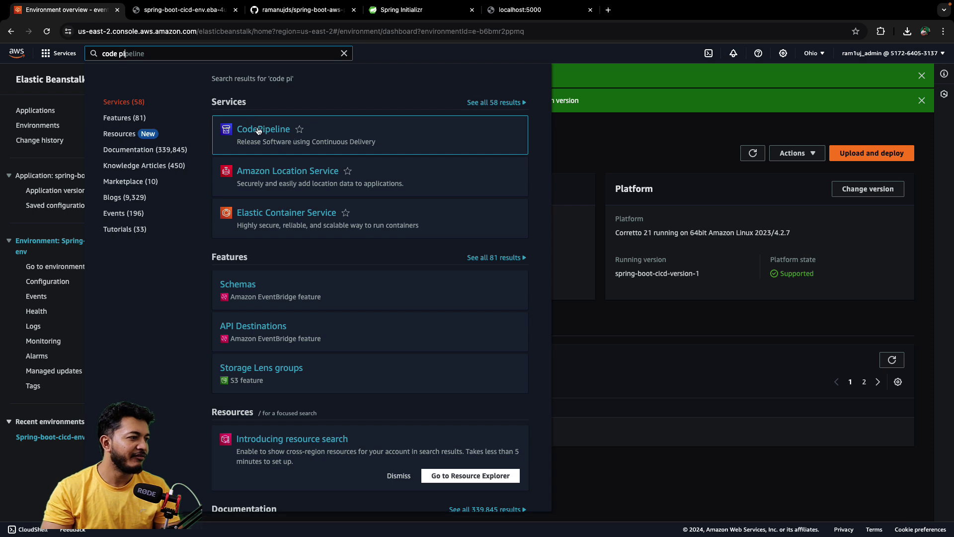
left_click(261, 130)
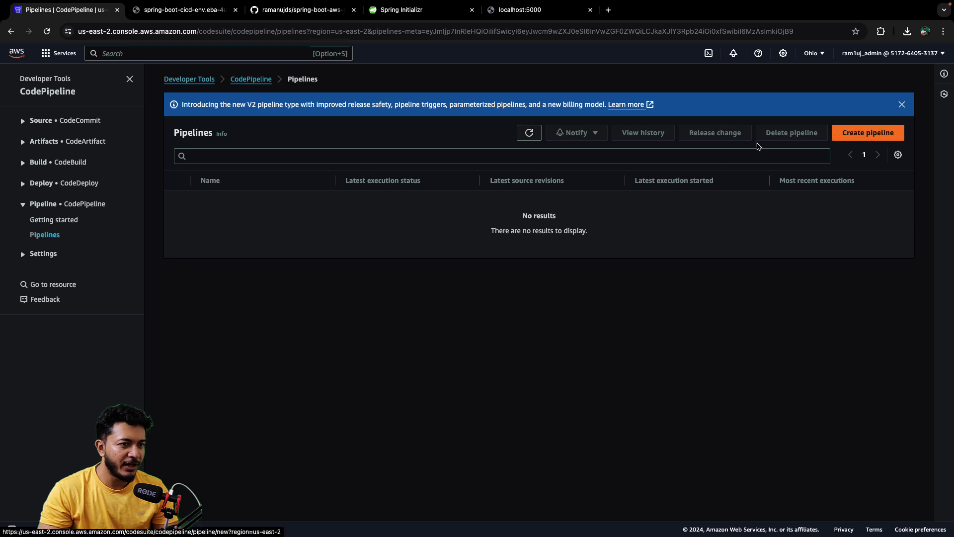
left_click(859, 136)
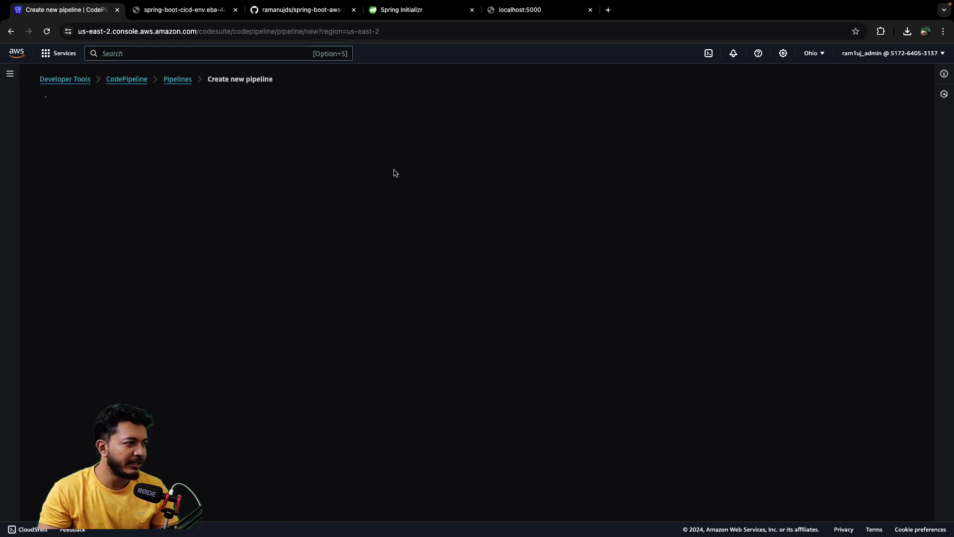
- Name the pipeline spring-boot-cicd, keep Queued execution mode and the new service role, and proceed to the source stage
left_click(200, 202)
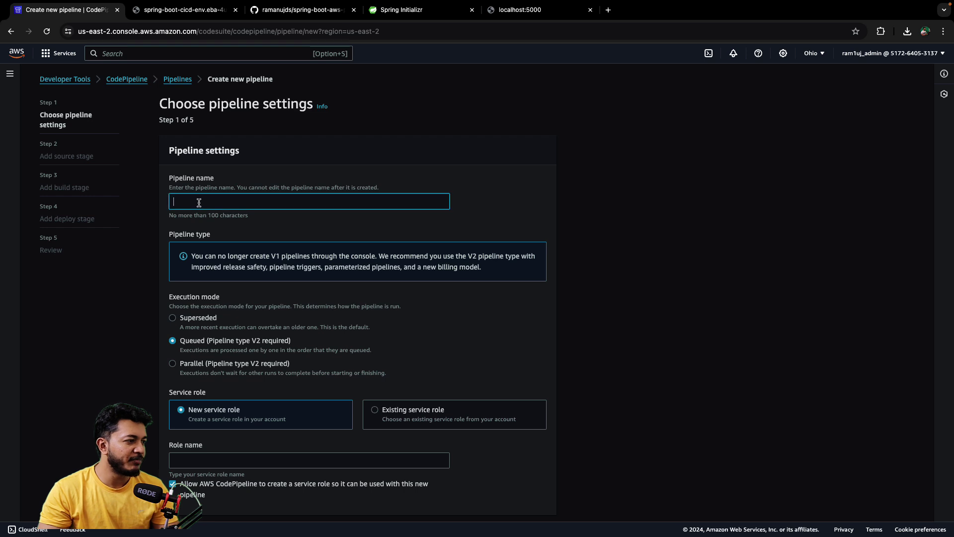
type("spring-boot-")
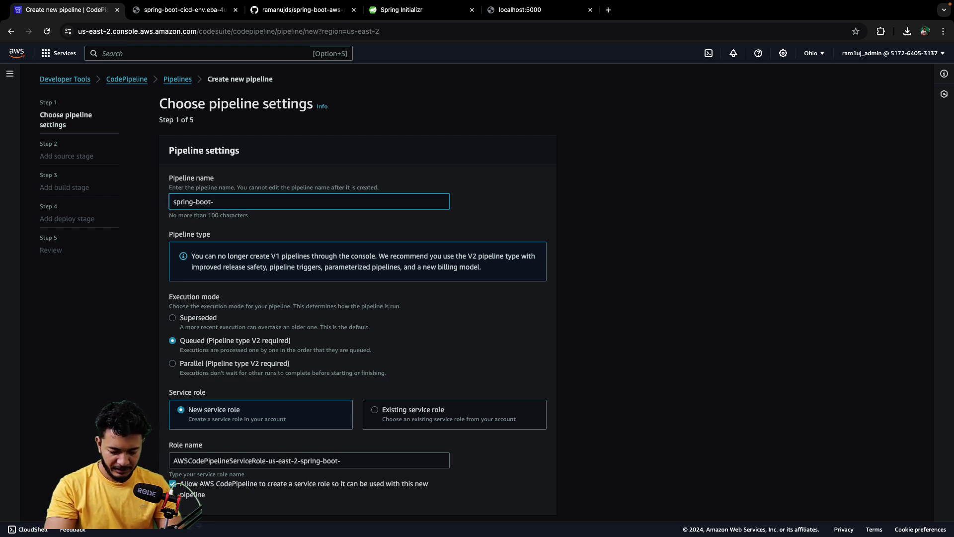
type("cicd-")
key("BackSpace")
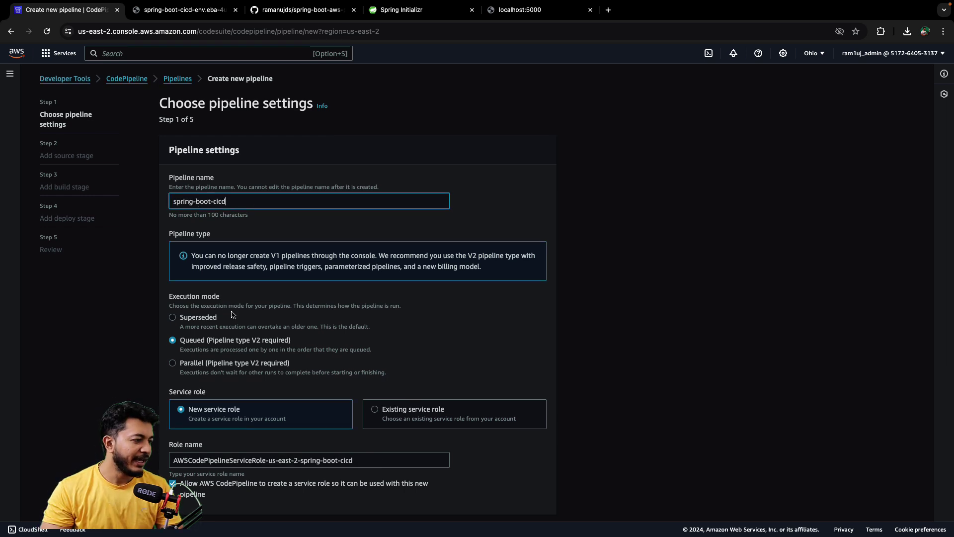
scroll(194, 241, "down", 3)
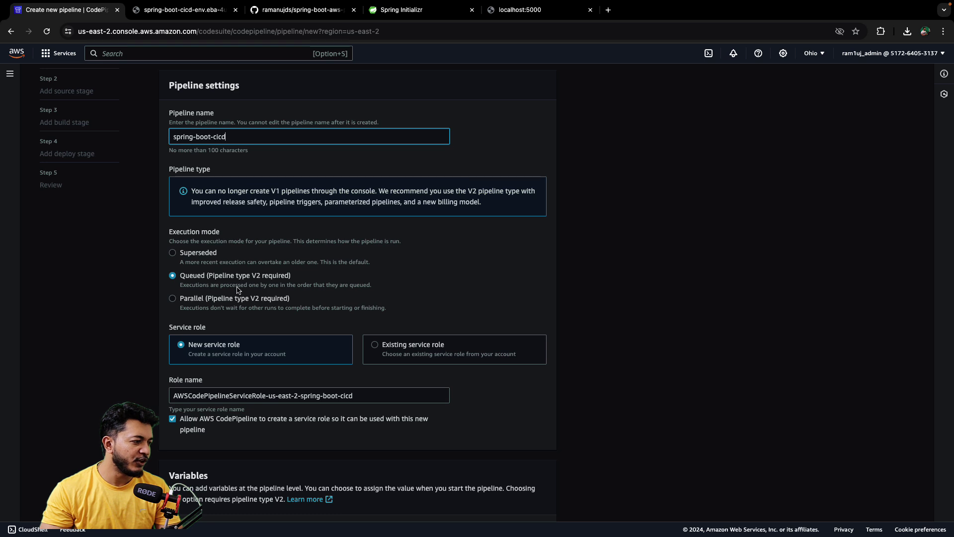
scroll(238, 290, "down", 2)
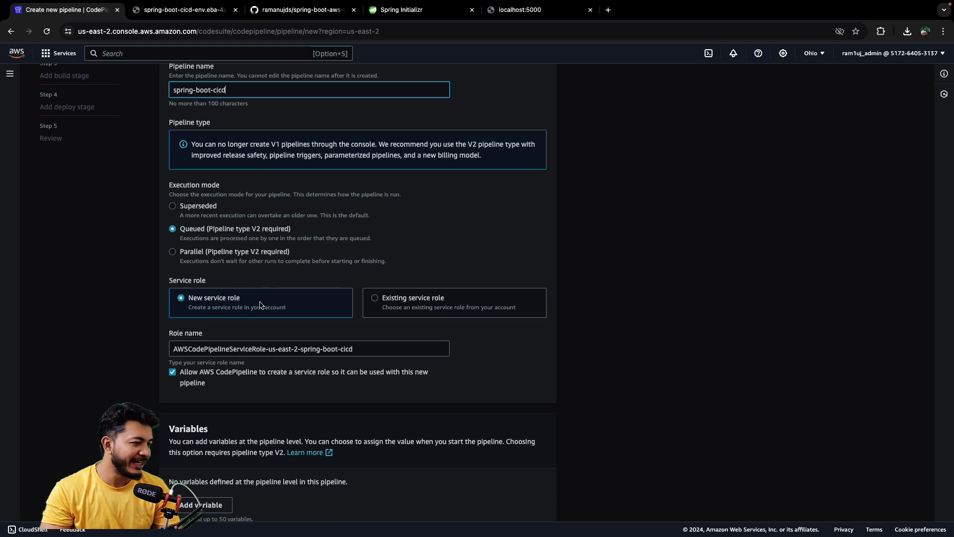
scroll(260, 305, "down", 5)
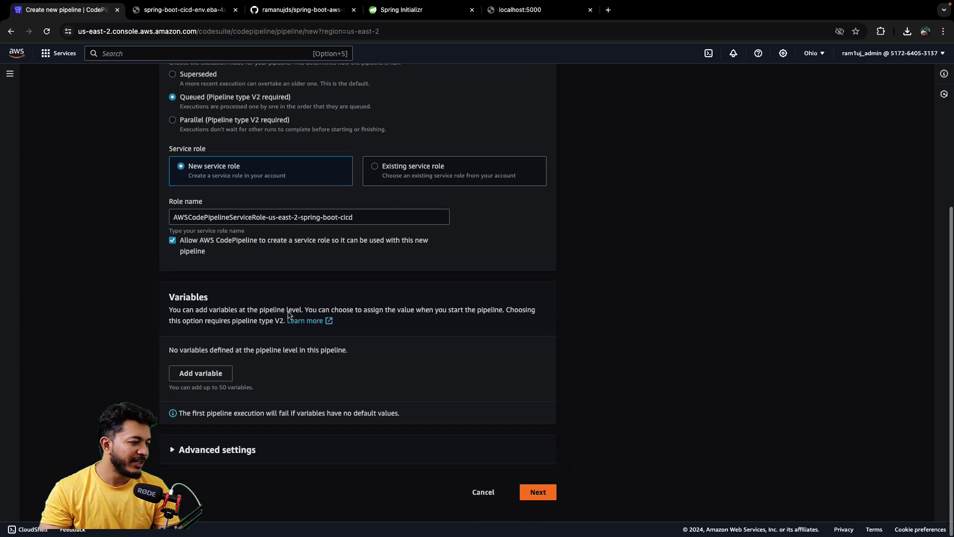
scroll(441, 376, "up", 10)
scroll(441, 377, "down", 10)
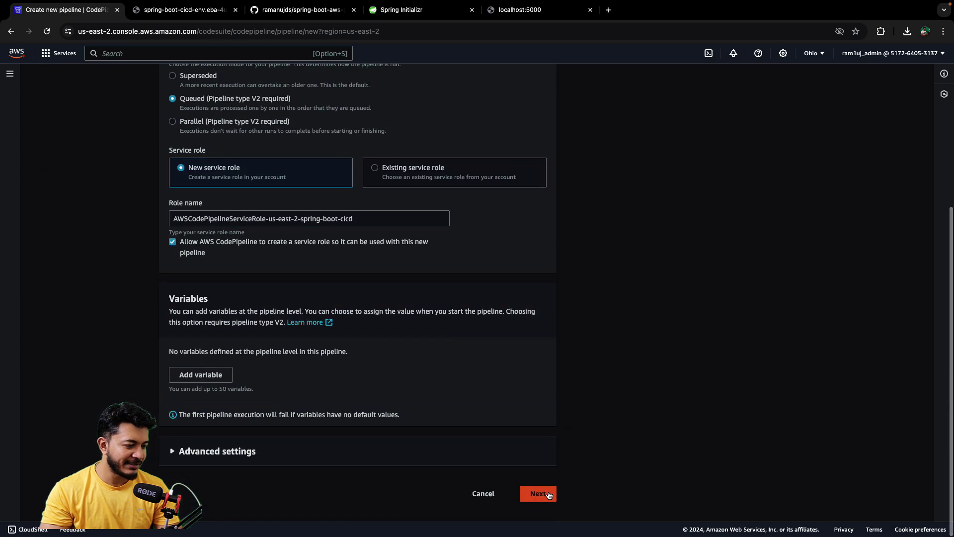
left_click(549, 495)
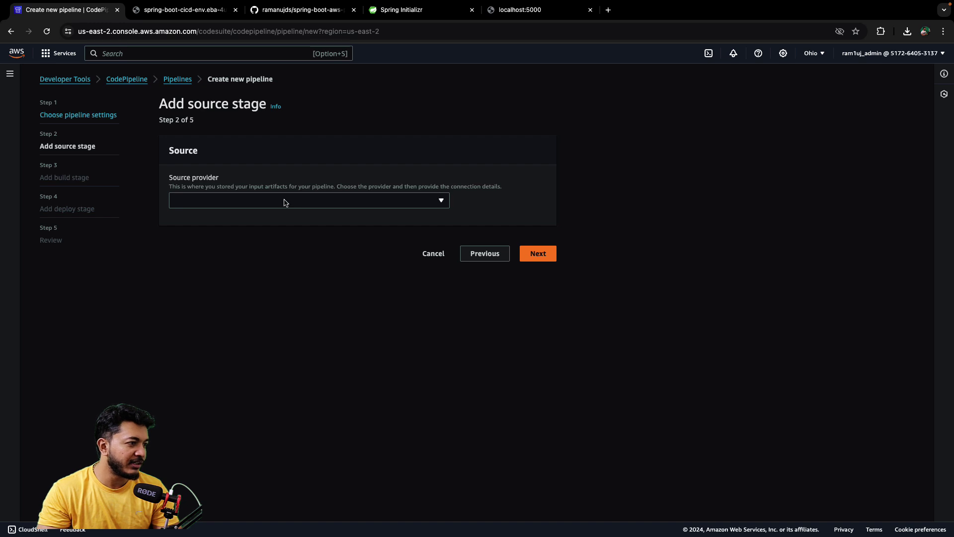
- Set the source provider to GitHub (Version 2) and start creating a new GitHub connection
left_click(300, 202)
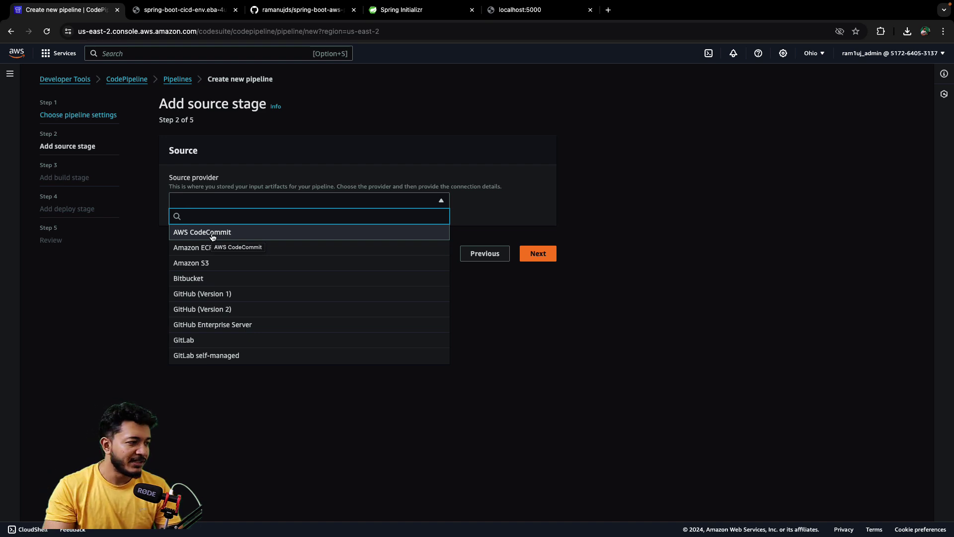
left_click(210, 309)
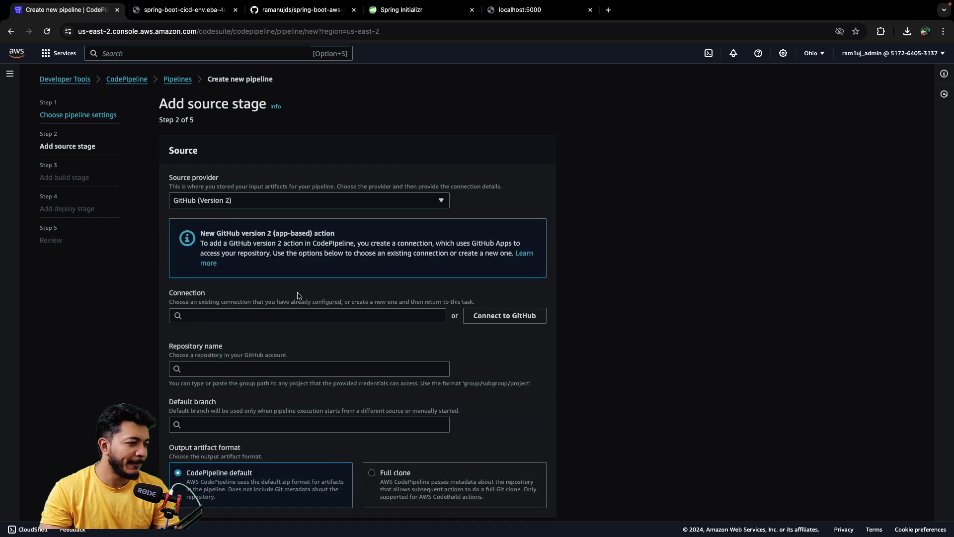
scroll(372, 277, "down", 1)
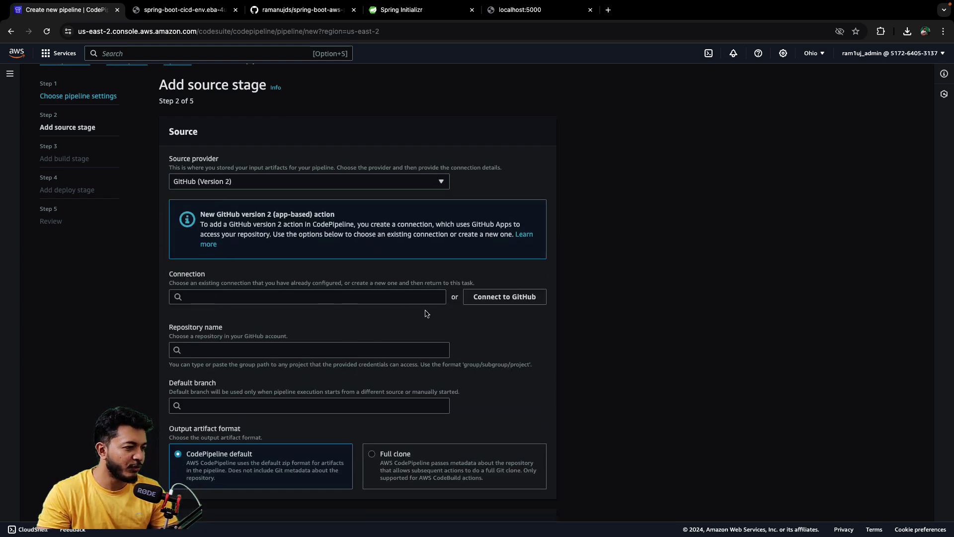
left_click(494, 297)
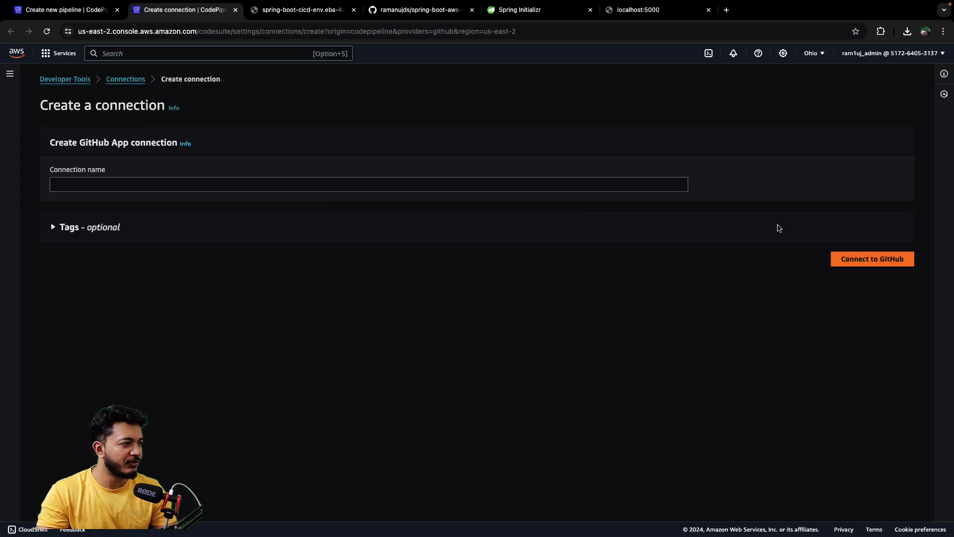
- Name the GitHub App connection spring-boot-cicd-conn and continue to its GitHub connection settings
left_click(219, 186)
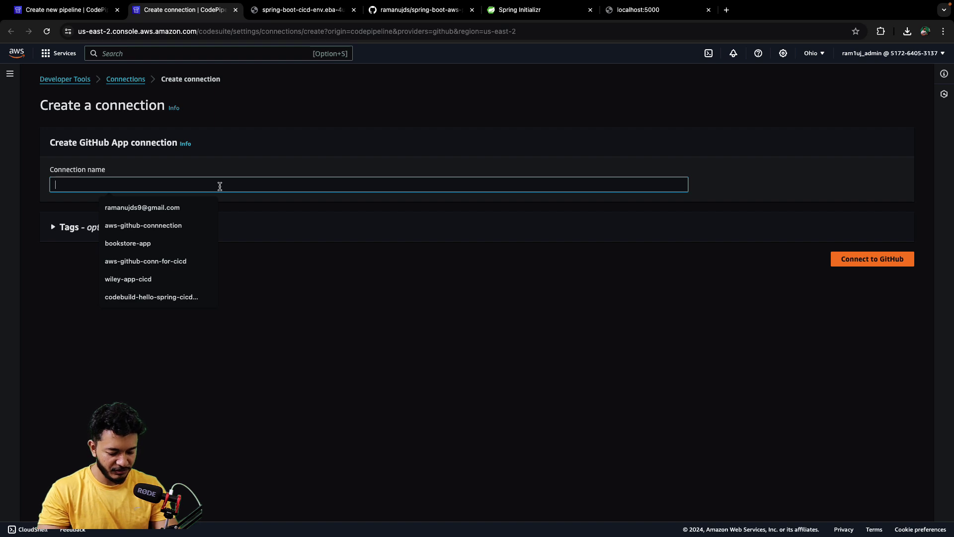
type("spring-boot-cicd-conn")
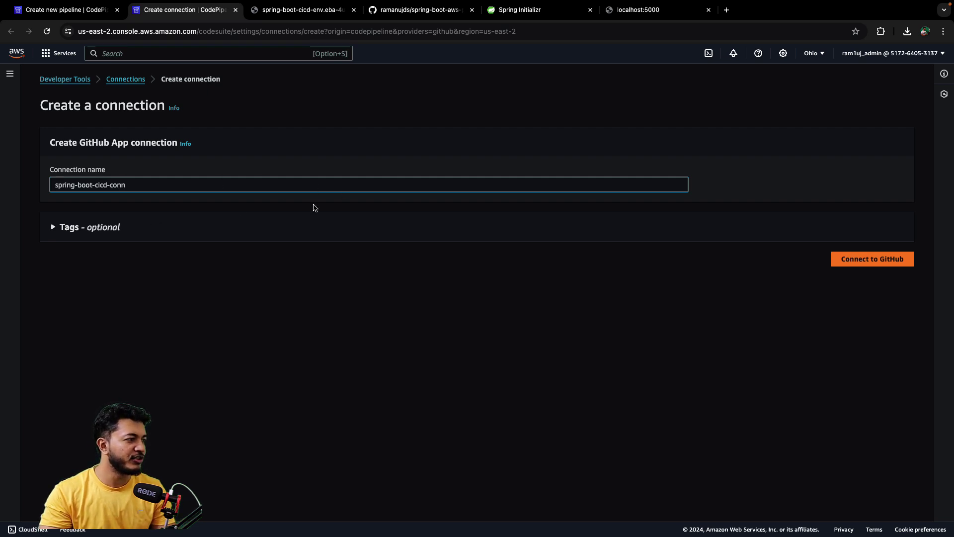
left_click(857, 258)
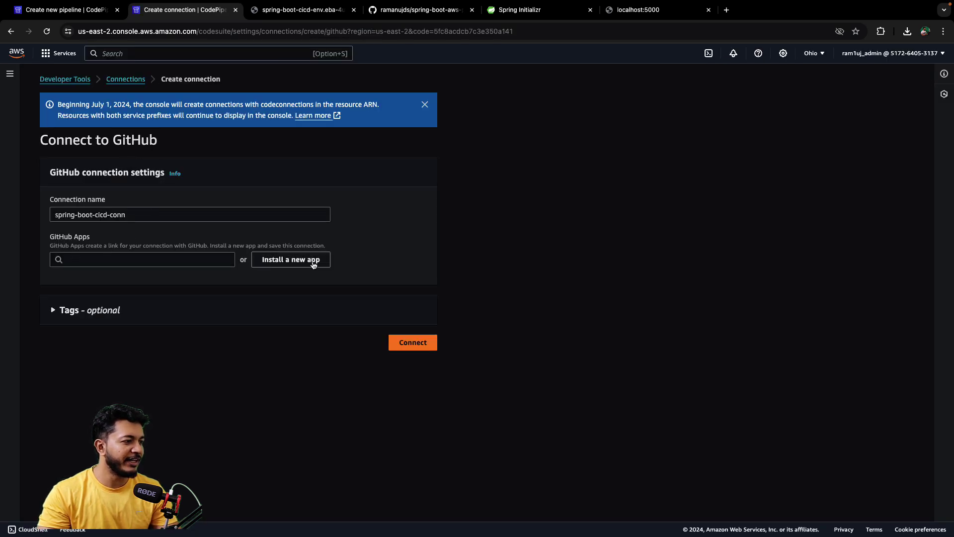
- Start installing a new GitHub app for the connection and review the AWS Connector for GitHub's permissions and repository access
left_click(93, 259)
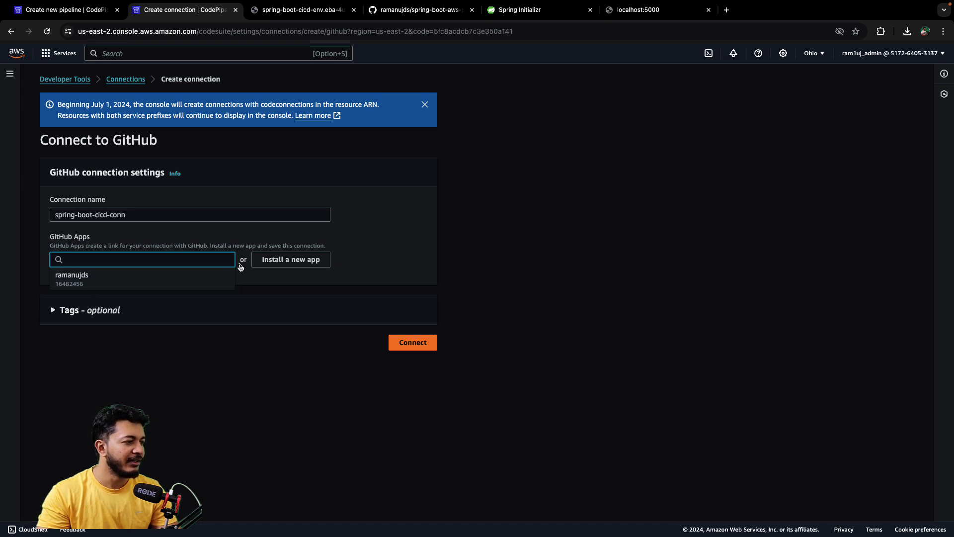
left_click(288, 260)
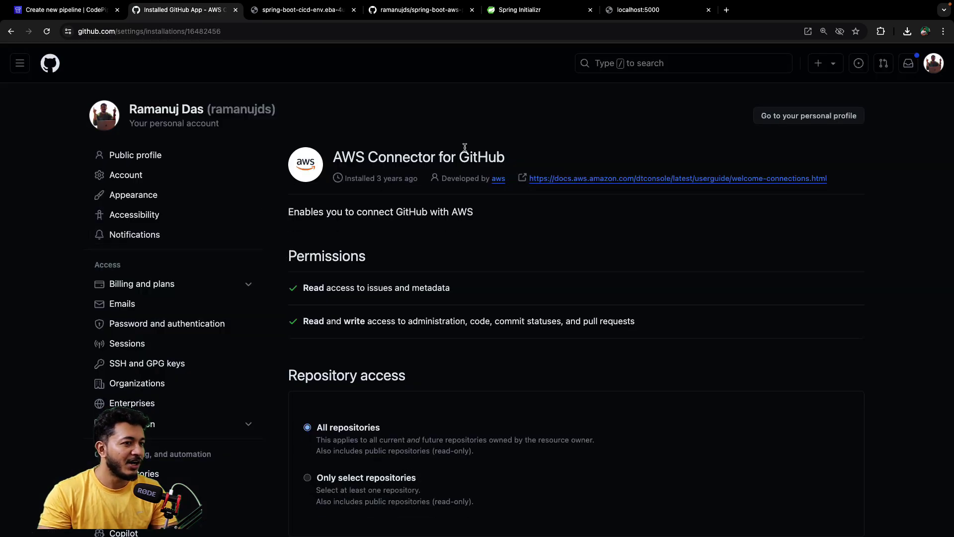
scroll(520, 317, "down", 7)
scroll(520, 317, "up", 3)
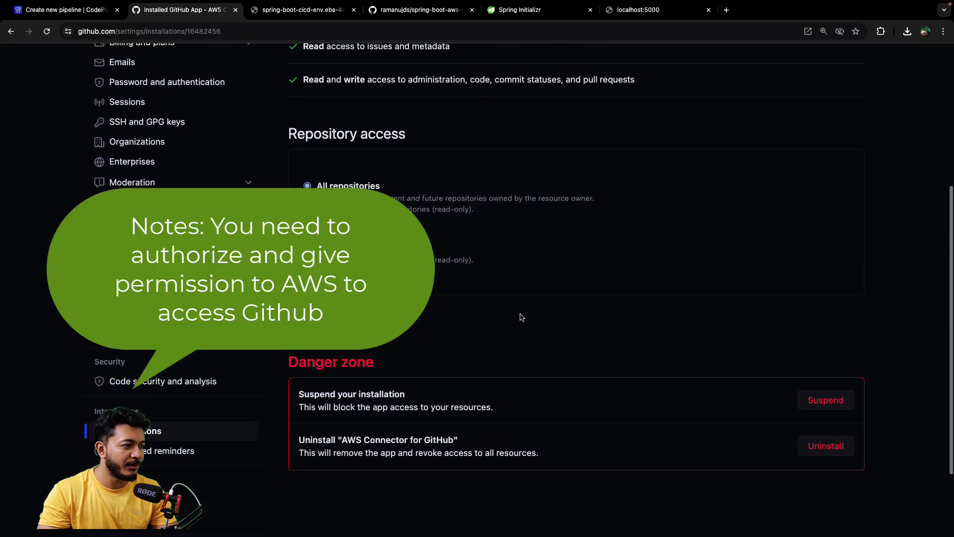
scroll(521, 316, "up", 1)
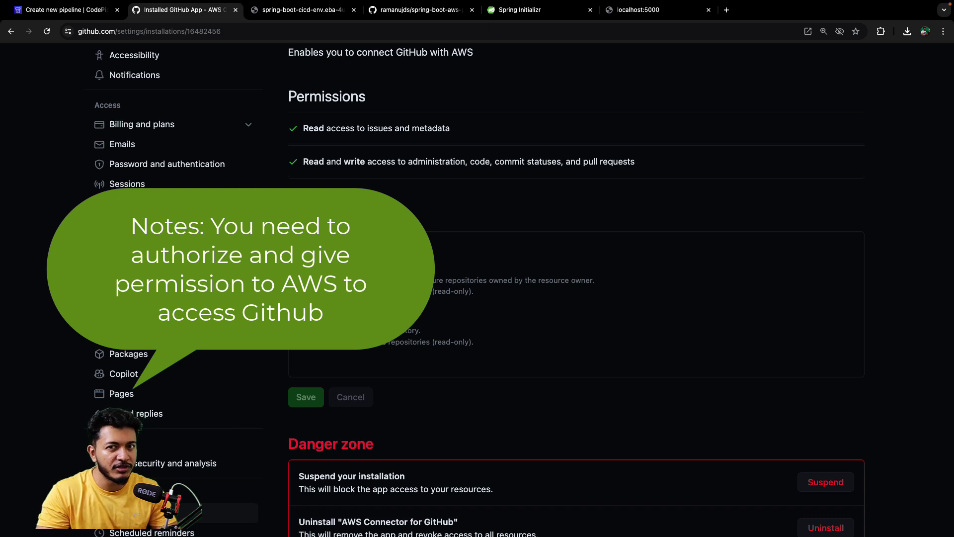
- Switch the connector's repository access to Only select repositories and select the spring-boot-aws-pipeline repository
left_click(309, 321)
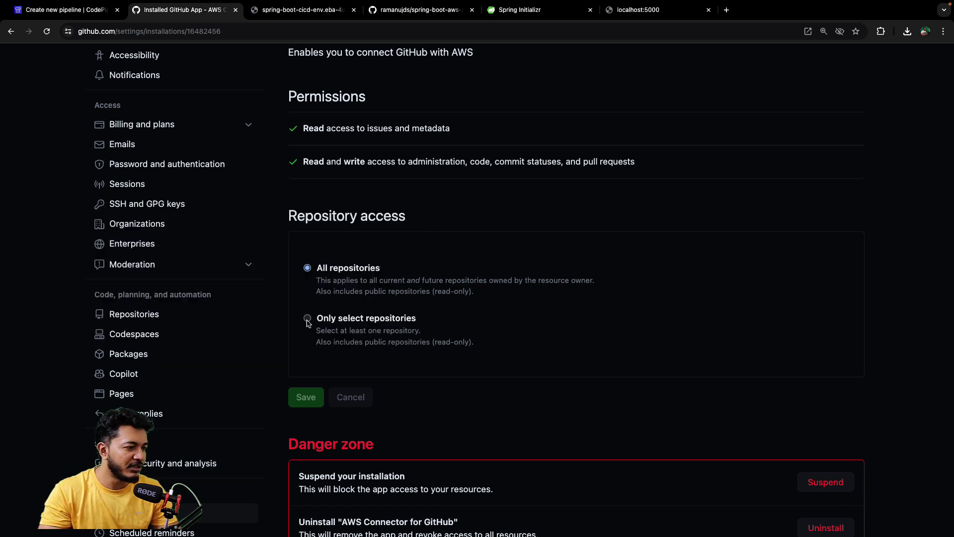
left_click(388, 362)
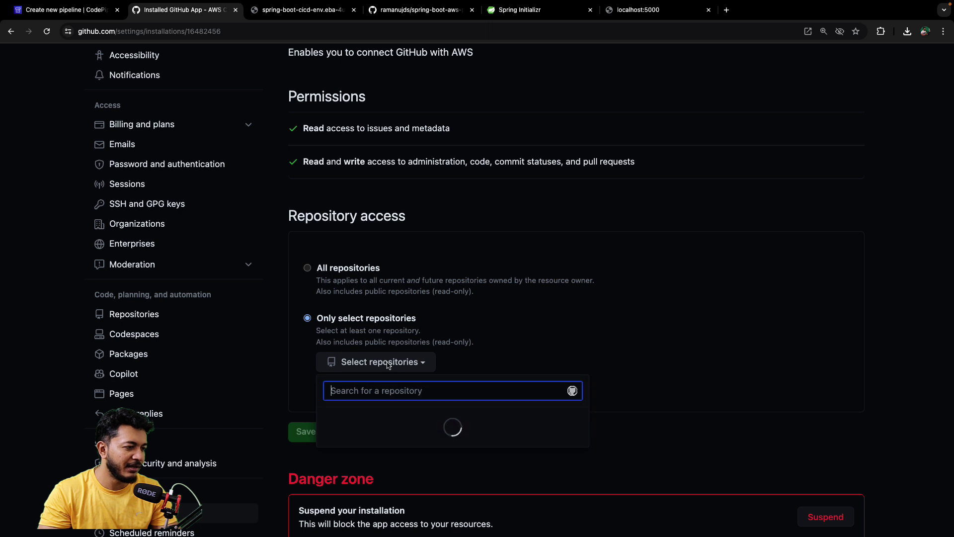
key("Escape")
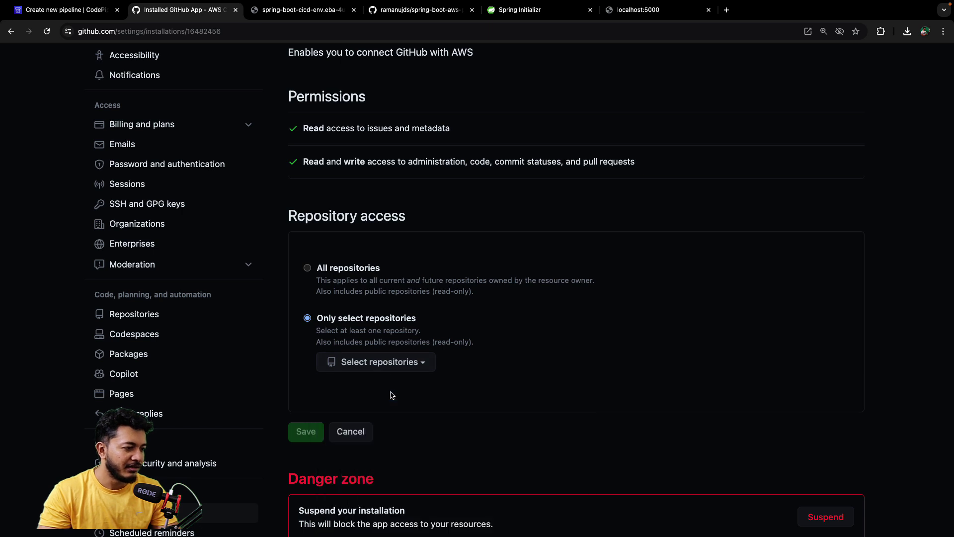
left_click(379, 361)
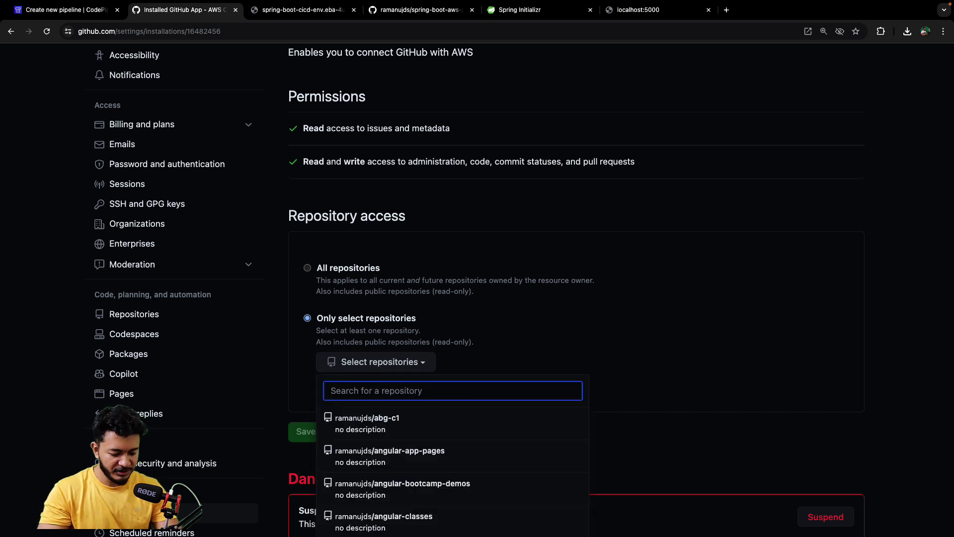
type("spring-boot-aws")
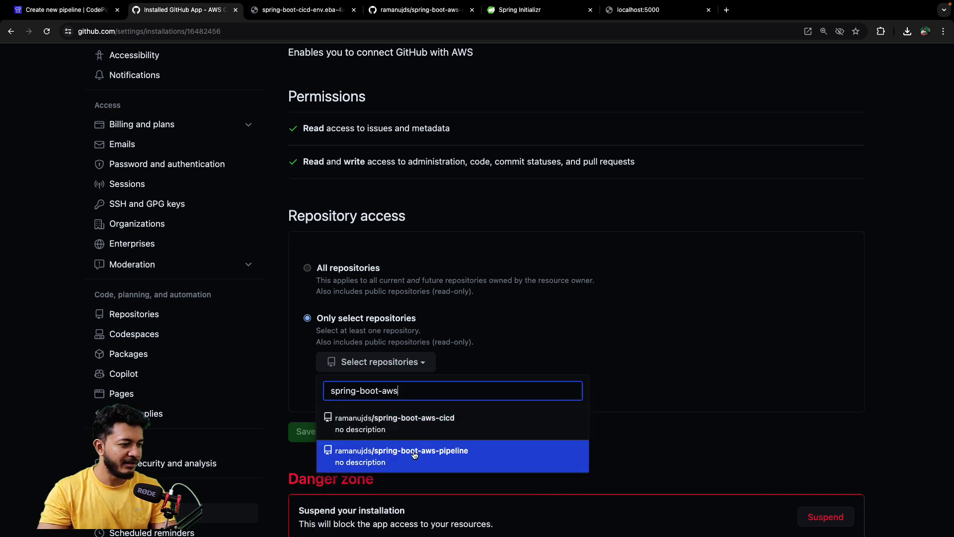
left_click(415, 455)
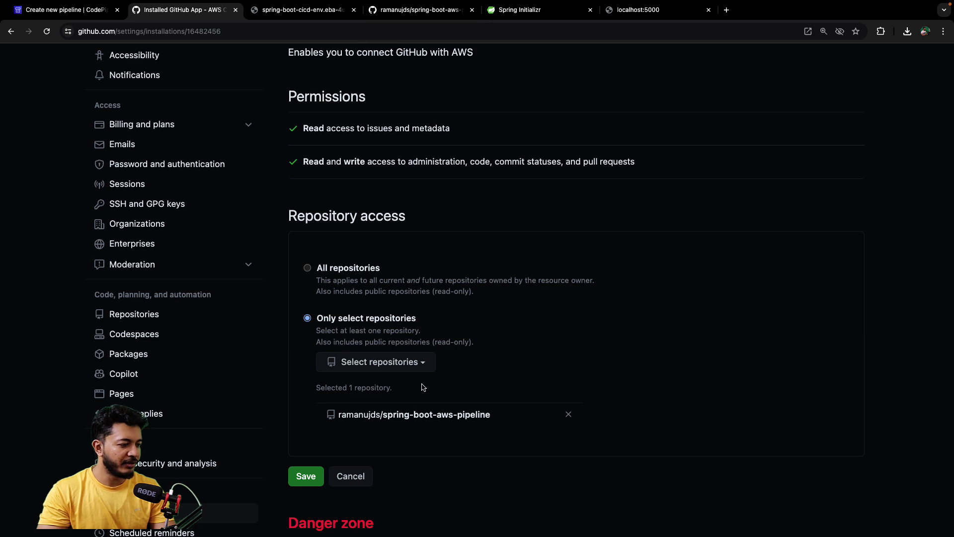
scroll(423, 387, "down", 1)
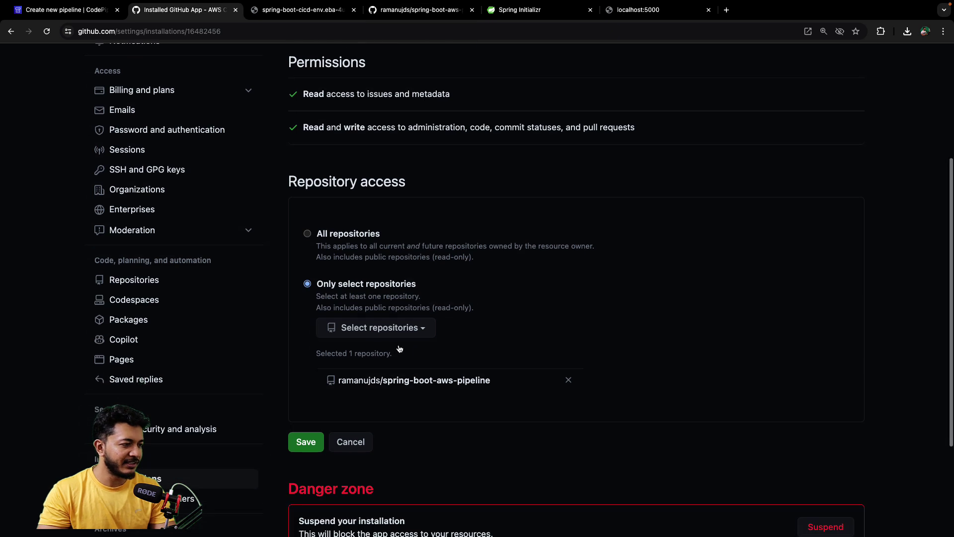
- Save the connector's repository access, finish creating the spring-boot-cicd-conn connection, and return to the pipeline's source stage
left_click(309, 446)
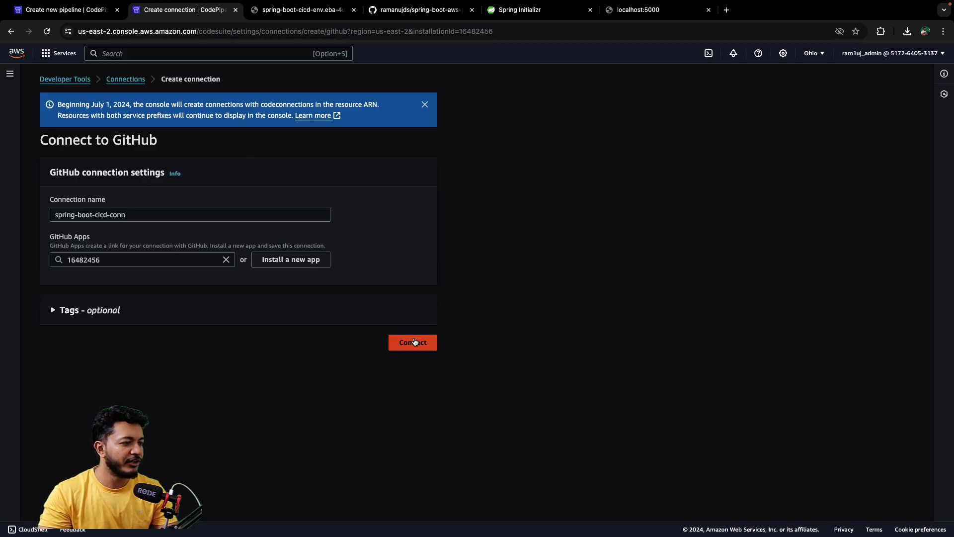
left_click(416, 346)
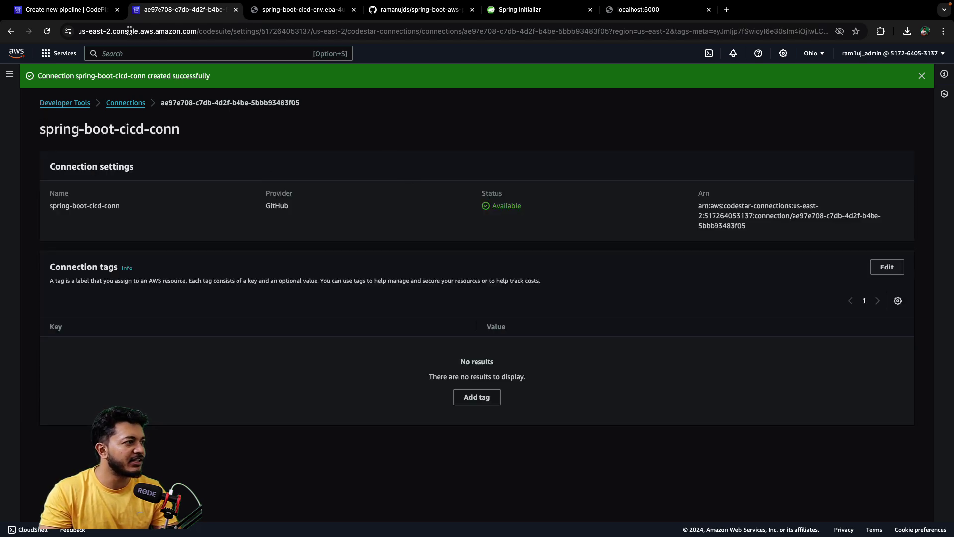
left_click(98, 12)
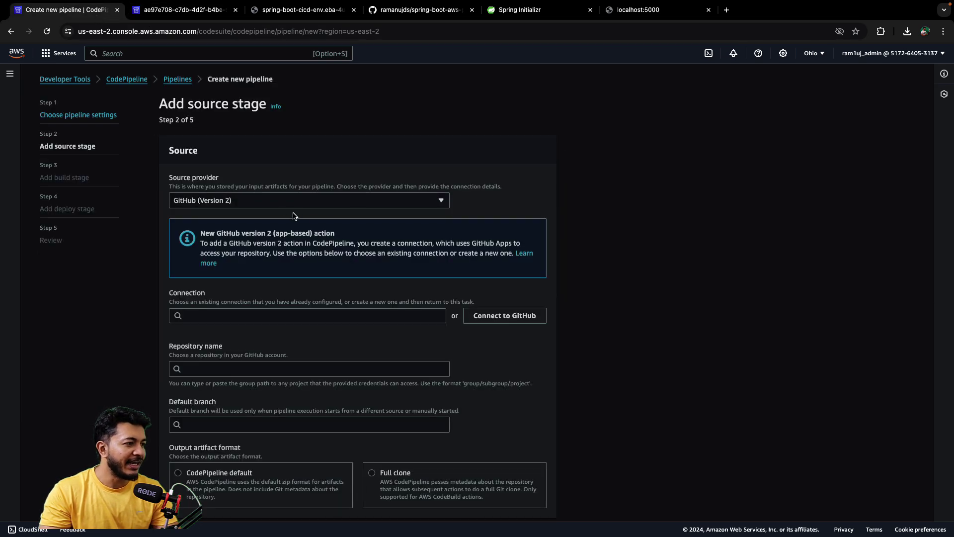
- Refresh the available connections by switching the source provider to GitHub (Version 1) and back to GitHub (Version 2)
left_click(278, 315)
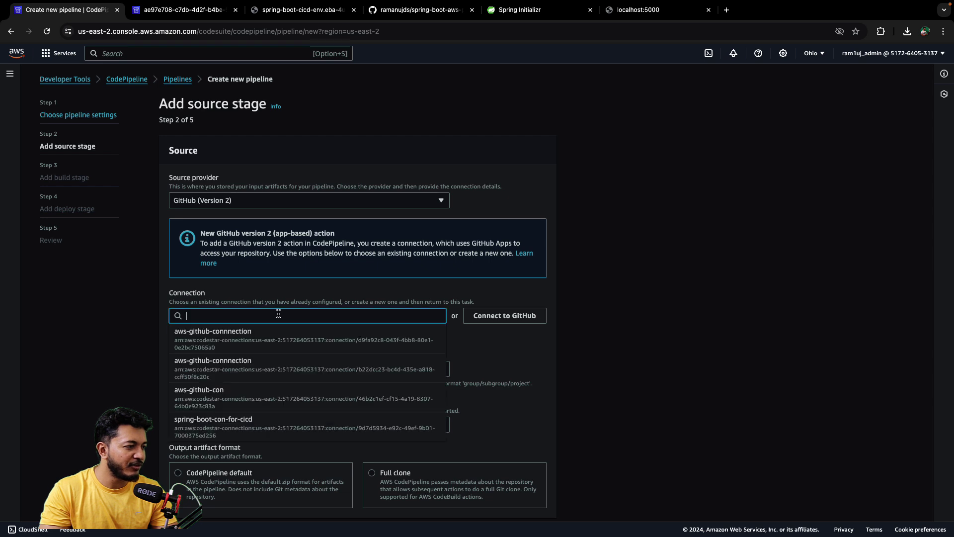
scroll(262, 343, "down", 1)
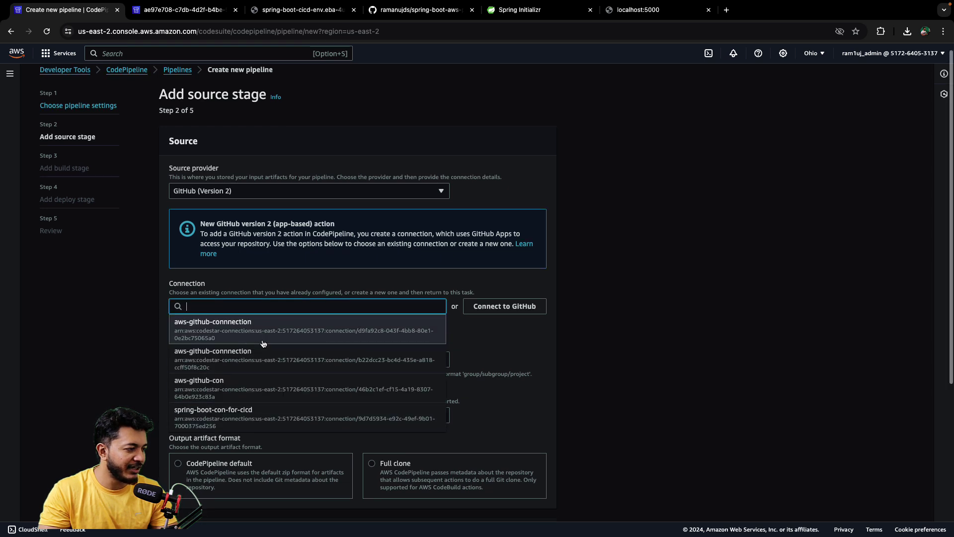
left_click(270, 188)
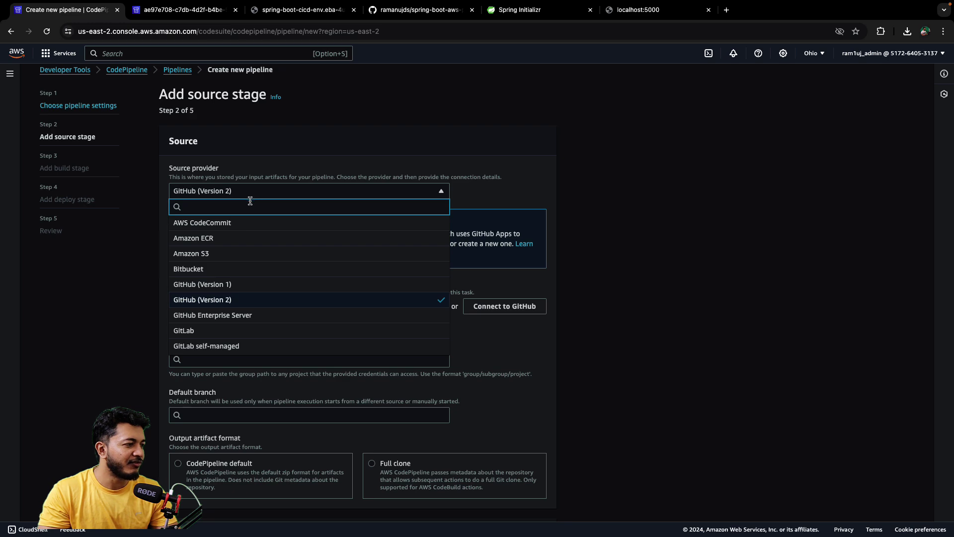
left_click(222, 284)
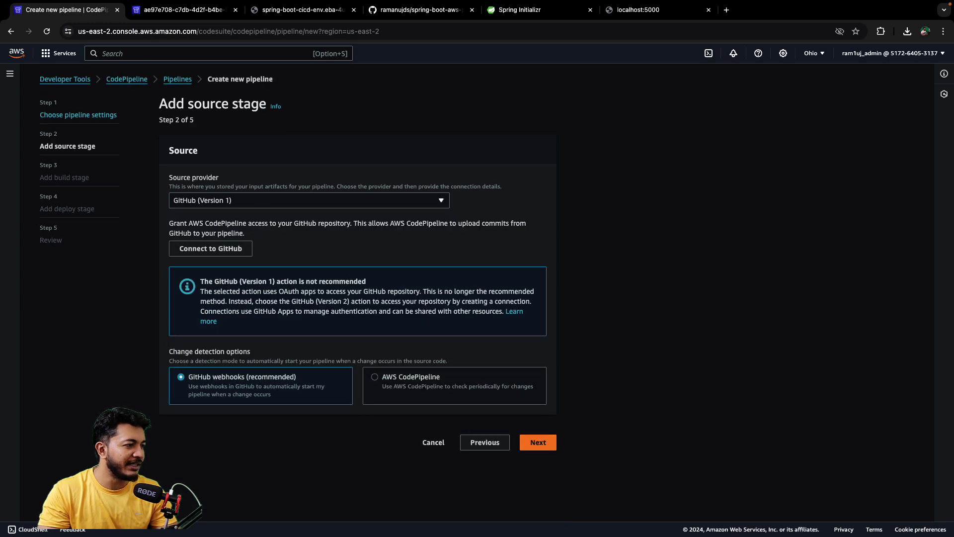
left_click(250, 202)
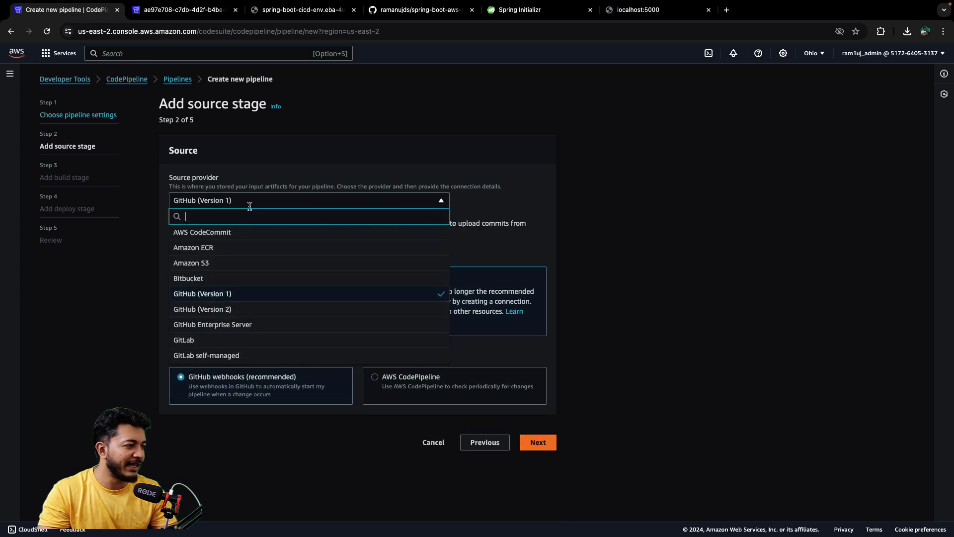
left_click(221, 310)
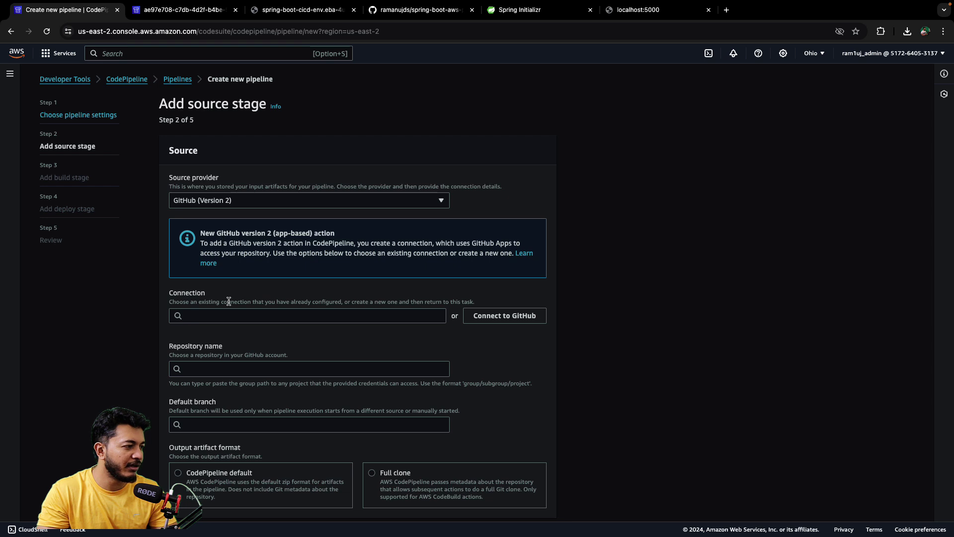
- Select the spring-boot-cicd-conn connection and the spring-boot-aws-pipeline repository for the source stage
left_click(215, 316)
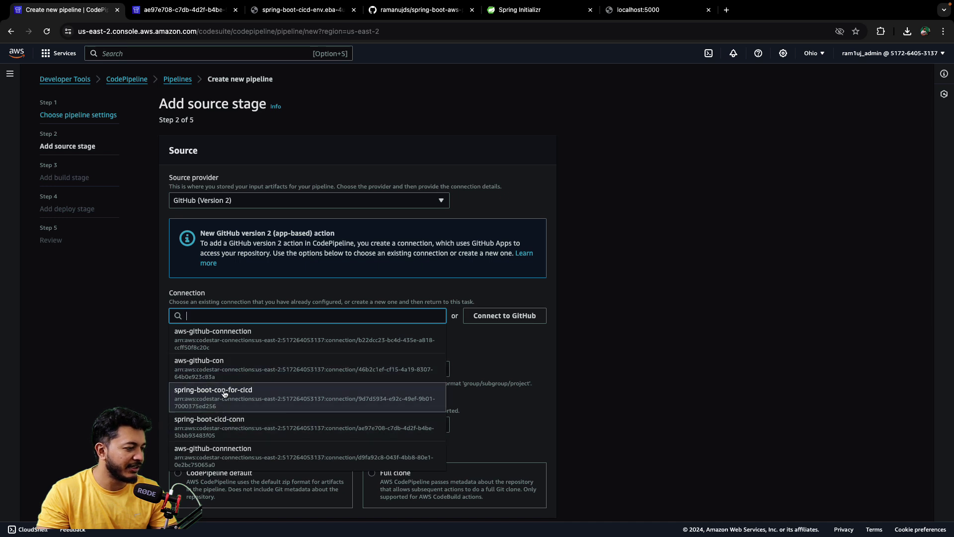
left_click(227, 423)
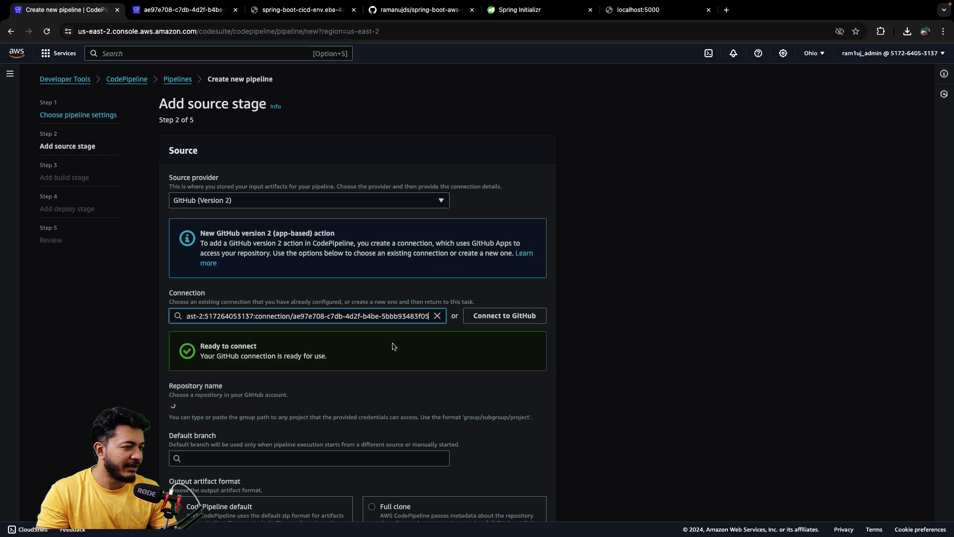
scroll(461, 356, "down", 2)
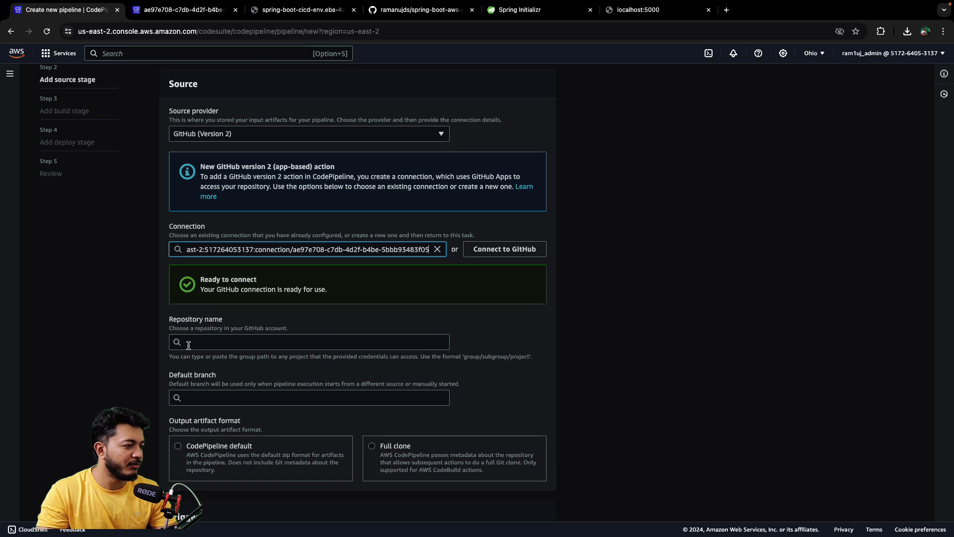
left_click(193, 342)
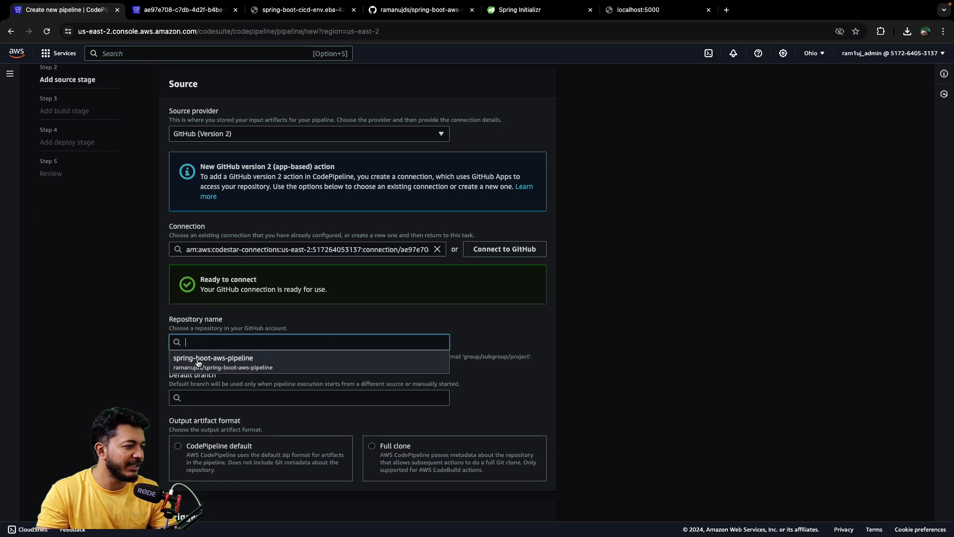
left_click(231, 359)
- Set the output artifact format to CodePipeline default and the trigger type to No filter
left_click(206, 396)
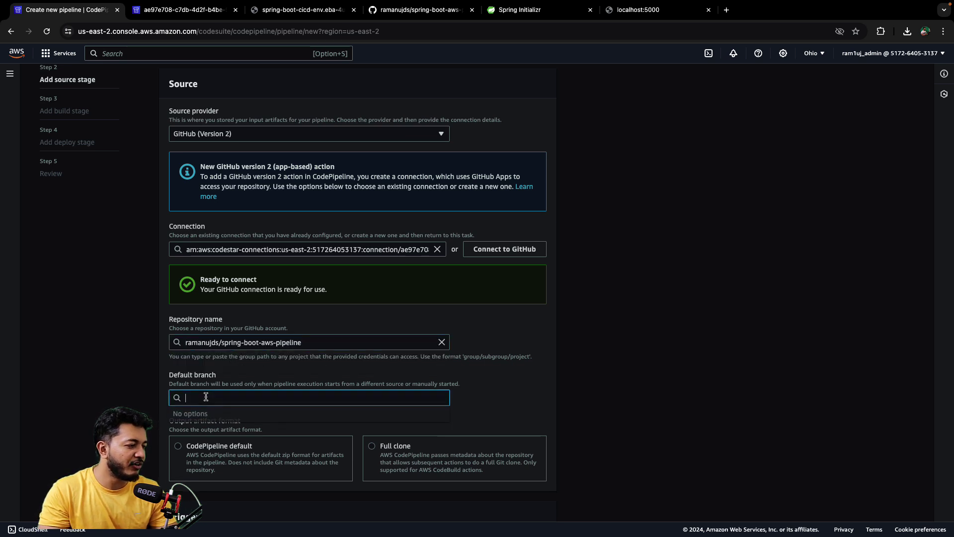
left_click(312, 387)
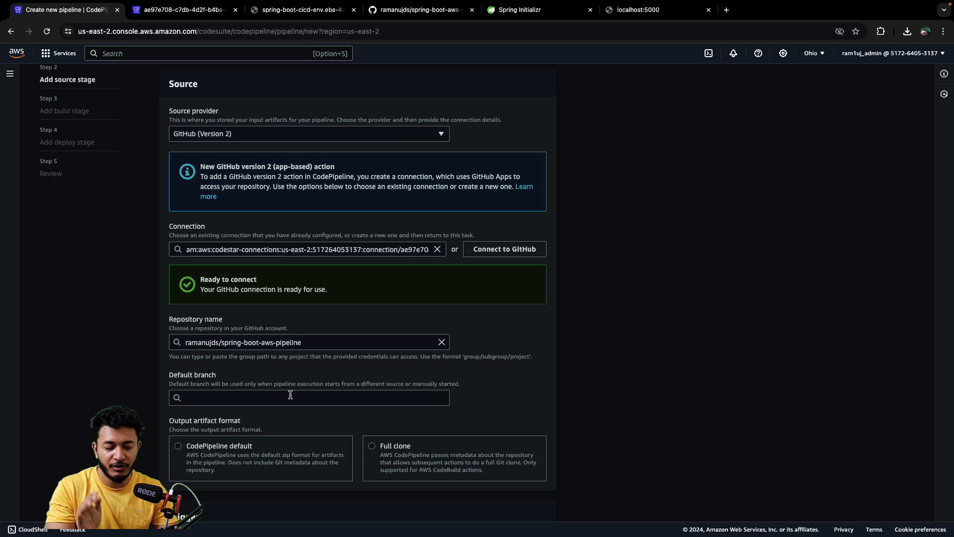
scroll(287, 373, "down", 3)
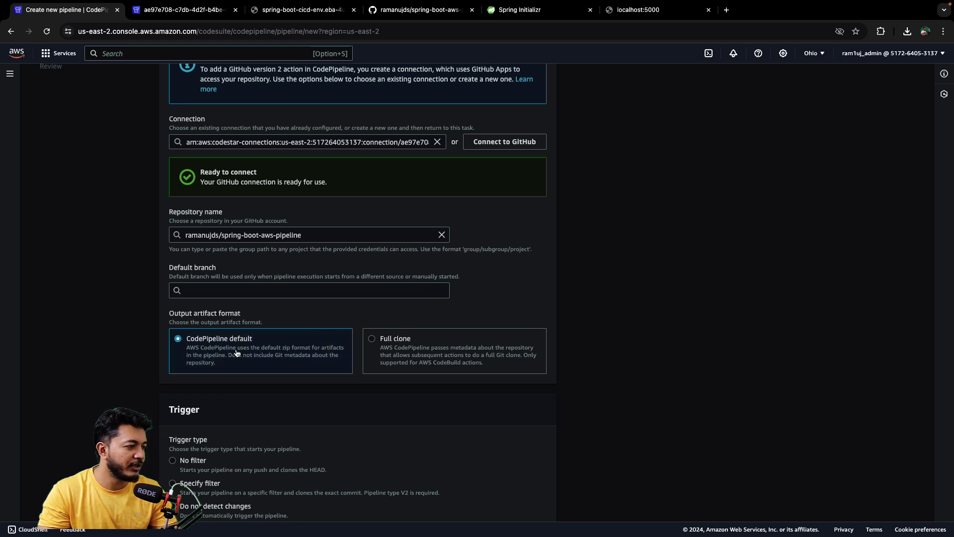
scroll(241, 406, "down", 3)
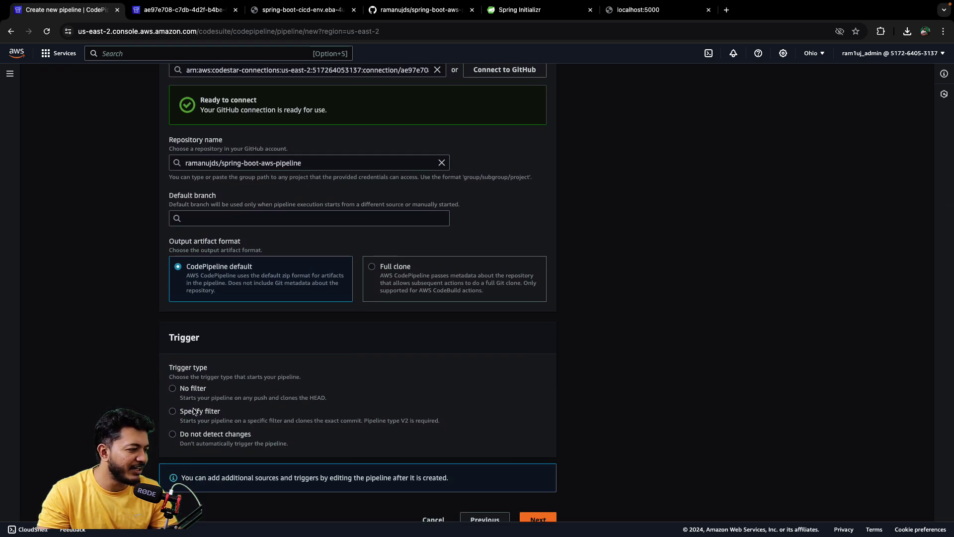
scroll(368, 452, "down", 1)
left_click(538, 494)
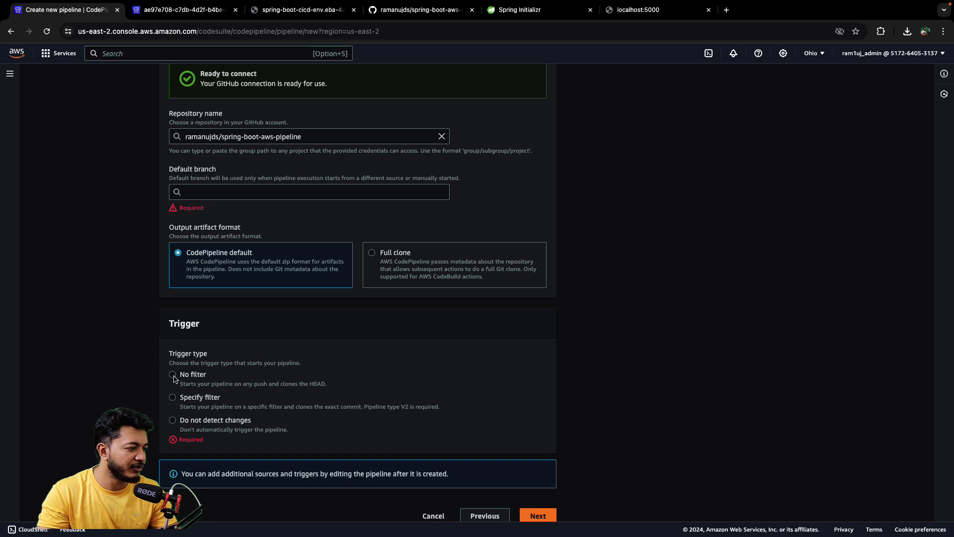
left_click(172, 375)
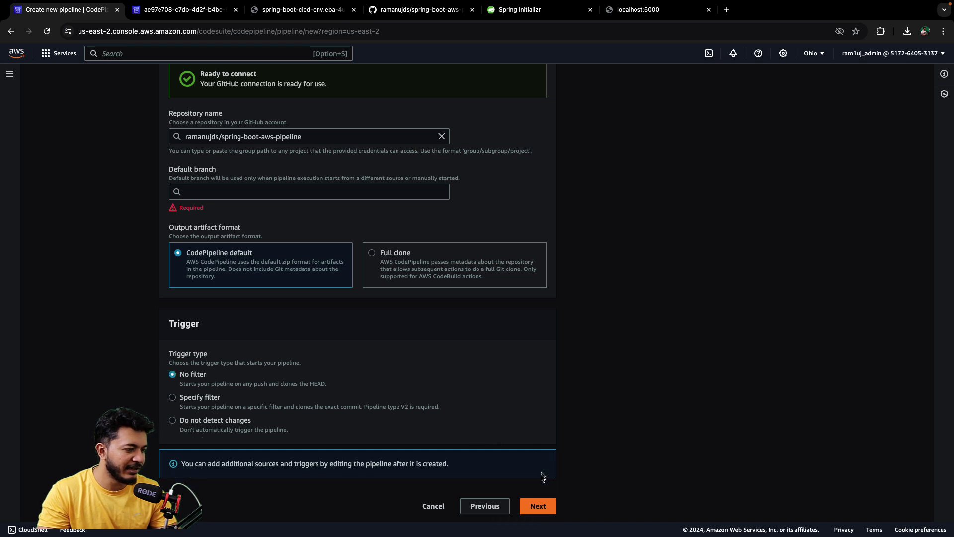
- Set the source stage's default branch to main and continue to the build stage
scroll(462, 402, "up", 5)
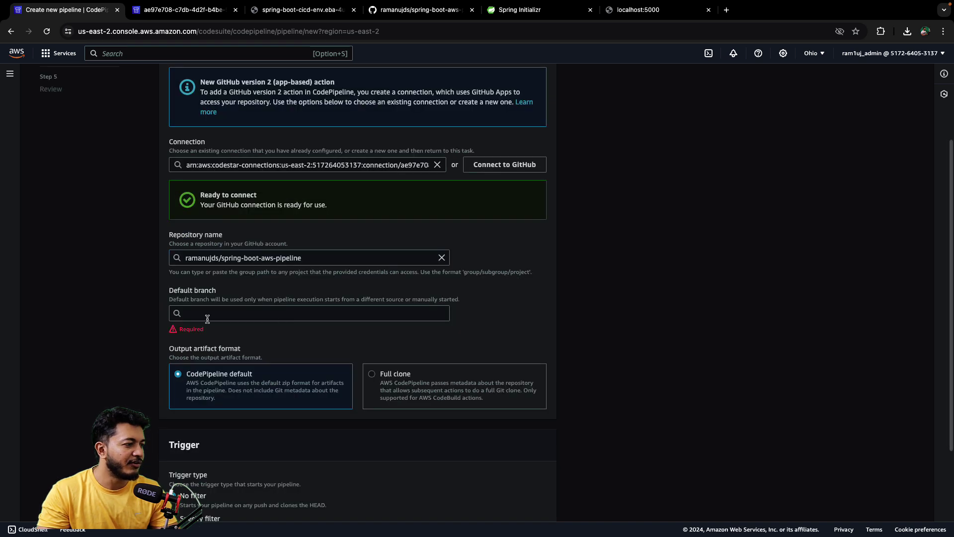
left_click(207, 318)
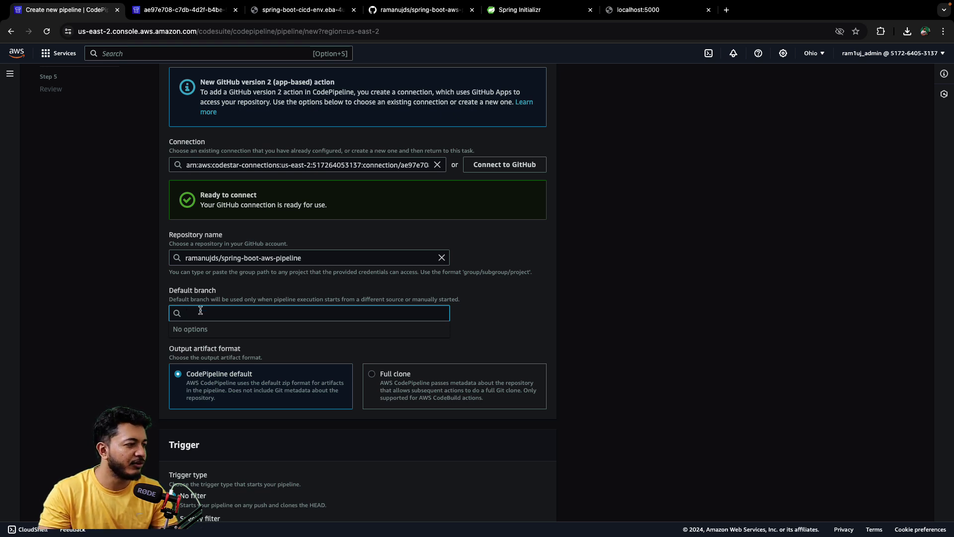
type("mai")
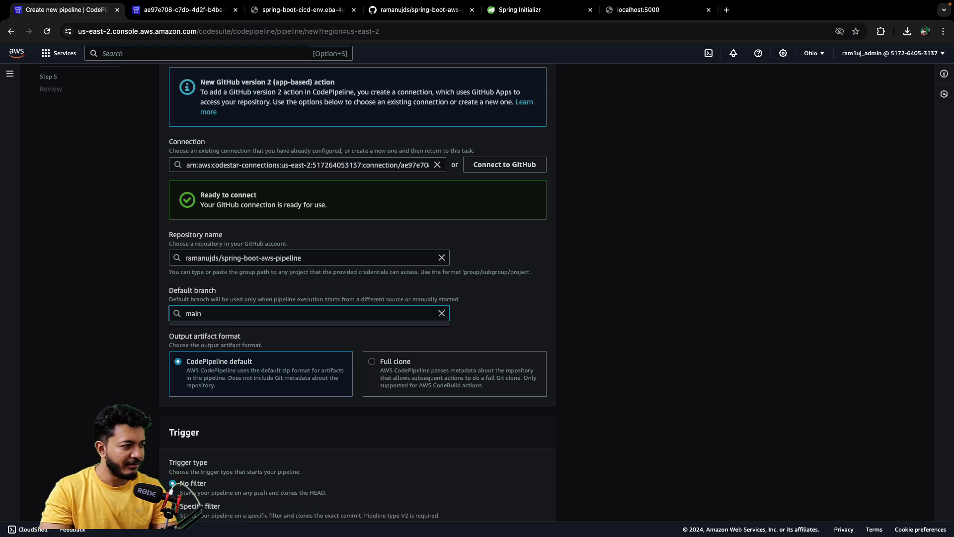
type("n")
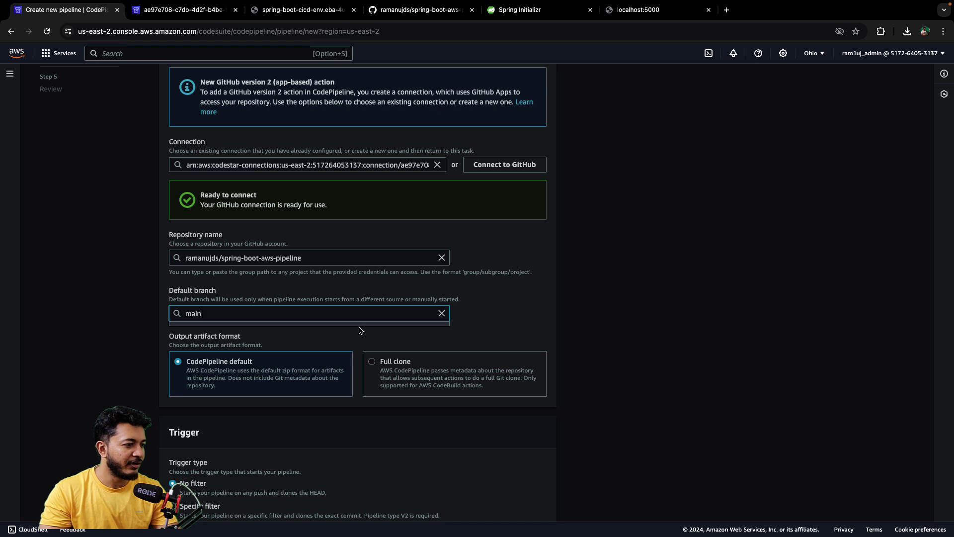
scroll(538, 283, "down", 3)
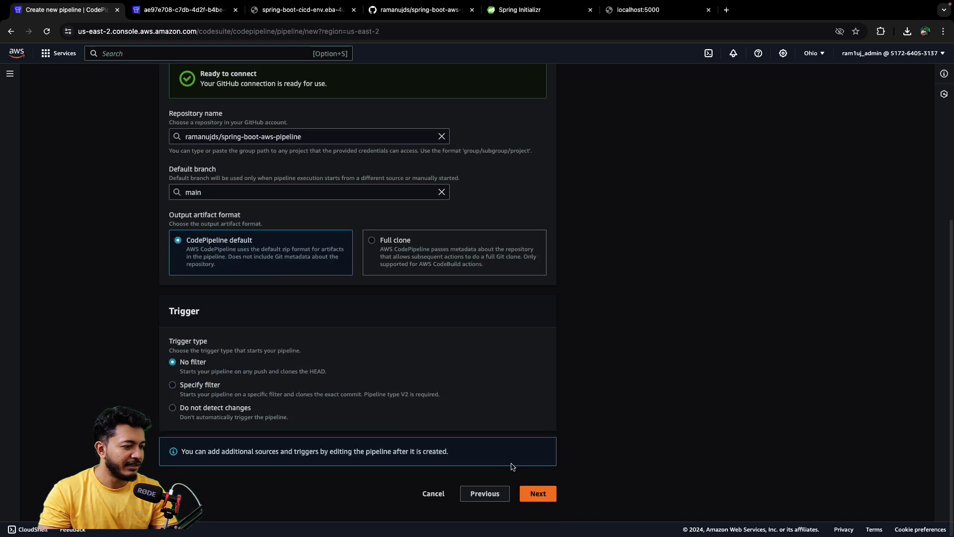
left_click(537, 496)
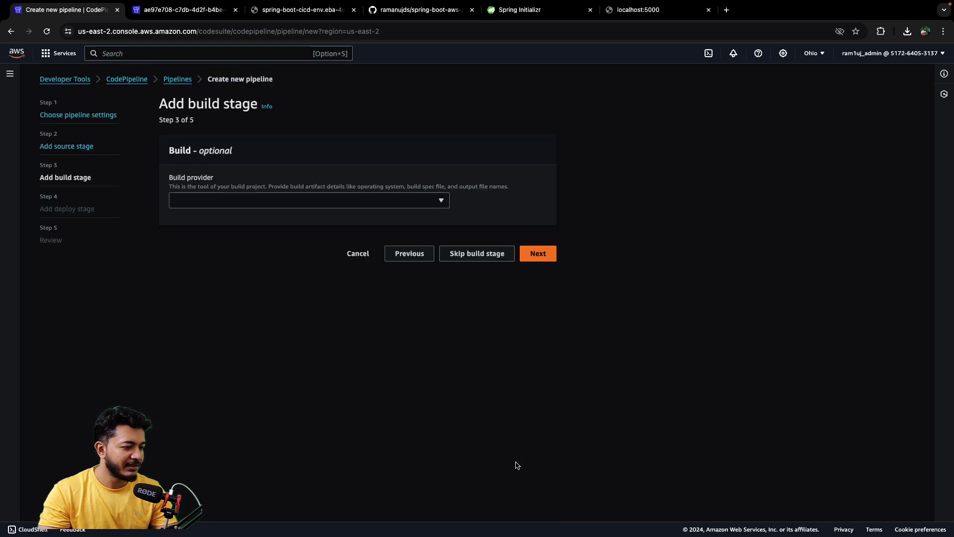
- Choose AWS CodeBuild as the build provider and start creating a new build project
left_click(274, 200)
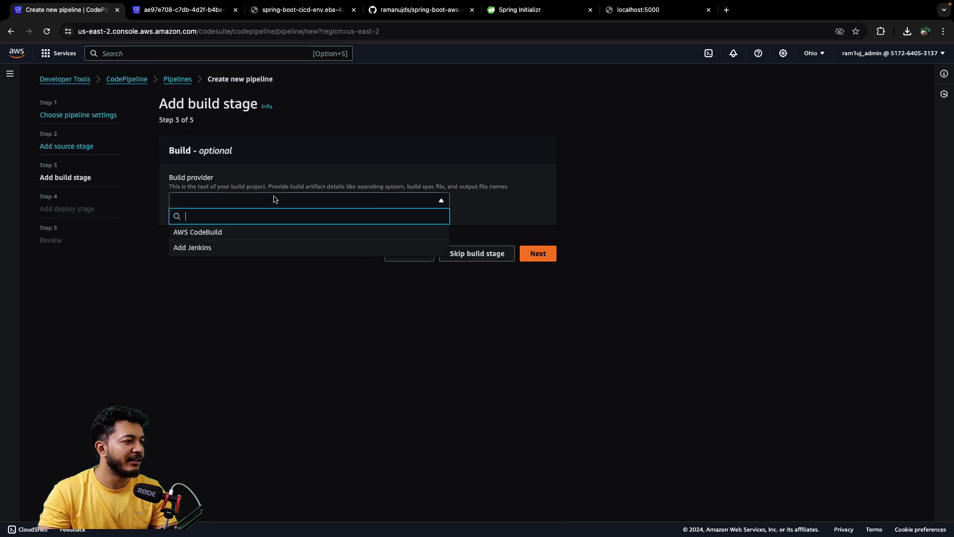
left_click(238, 233)
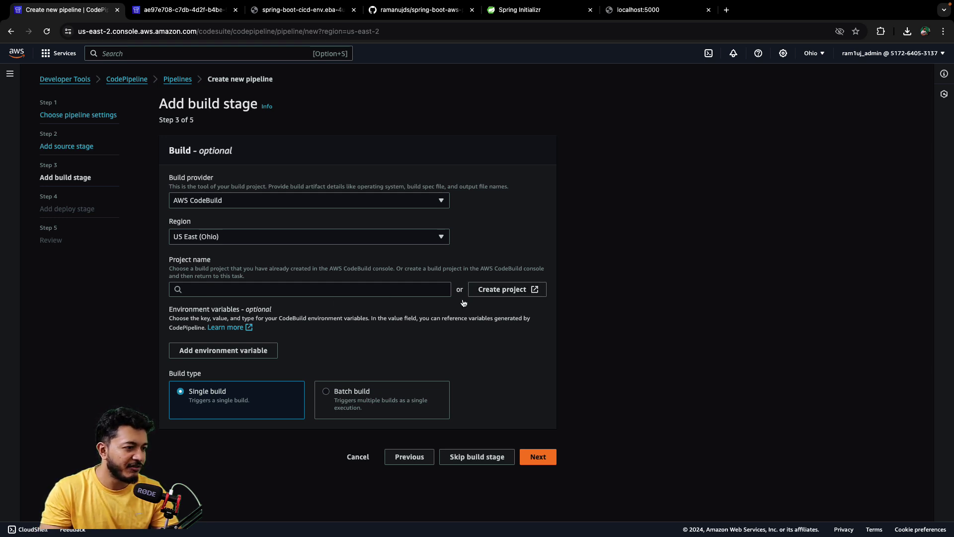
left_click(506, 291)
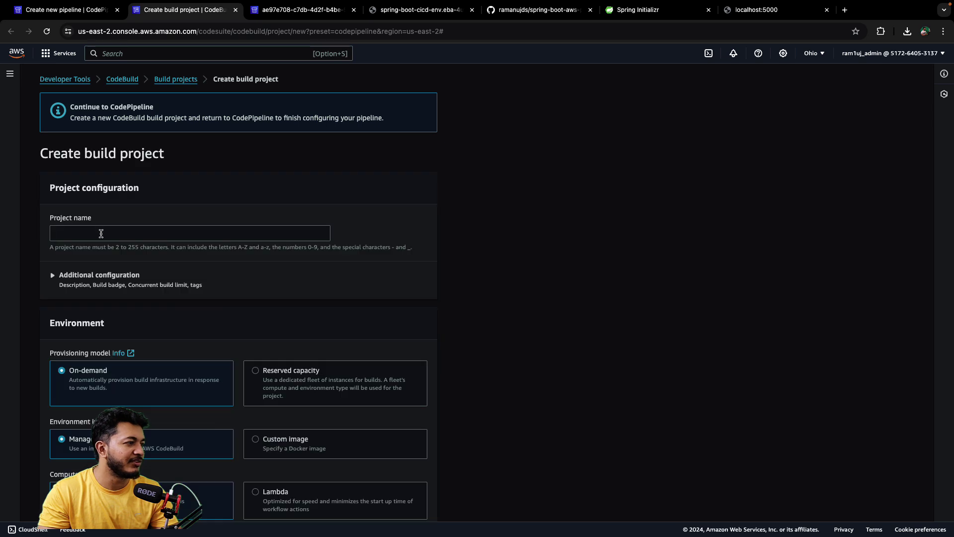
- Name the build project spring-boot-cicd and review its environment, image and service role settings
left_click(89, 233)
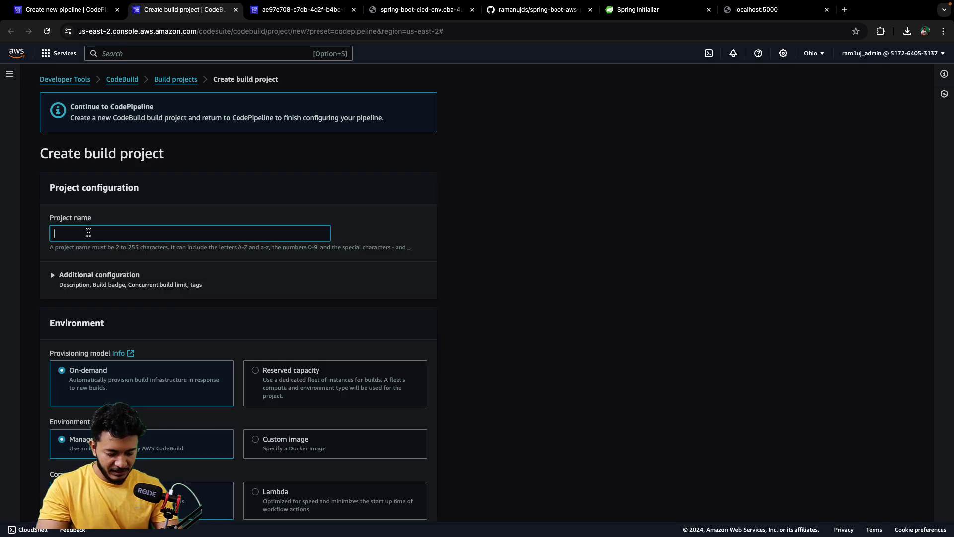
type("spring-boot-cicd")
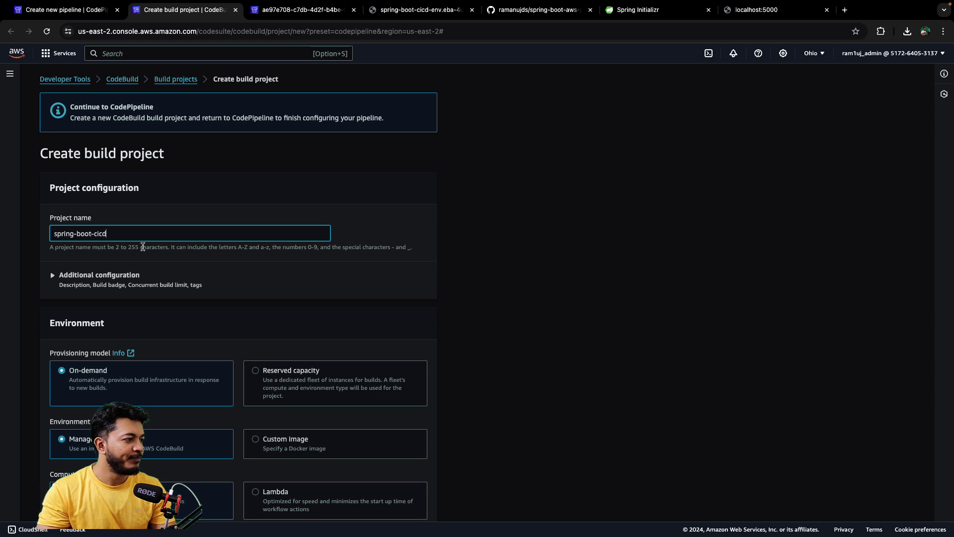
scroll(114, 298, "down", 3)
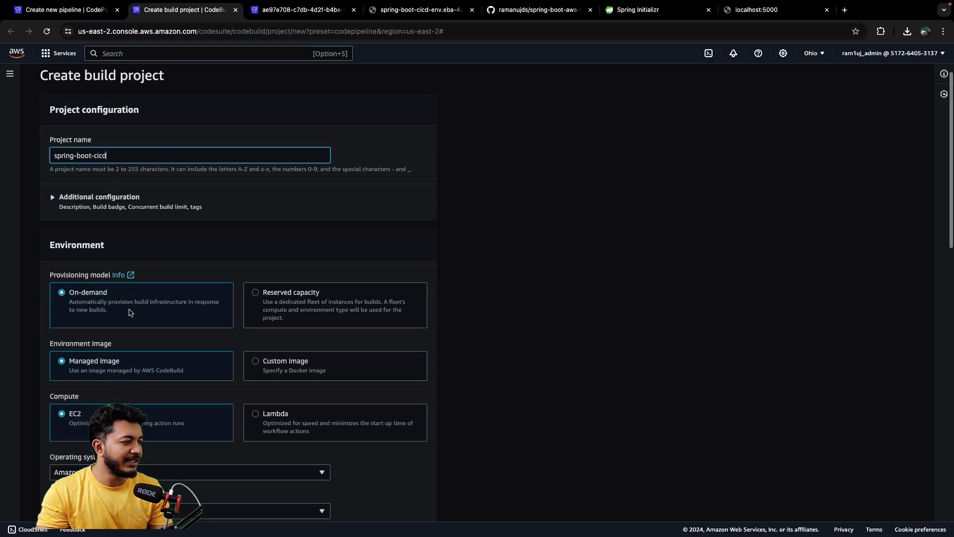
scroll(147, 297, "down", 3)
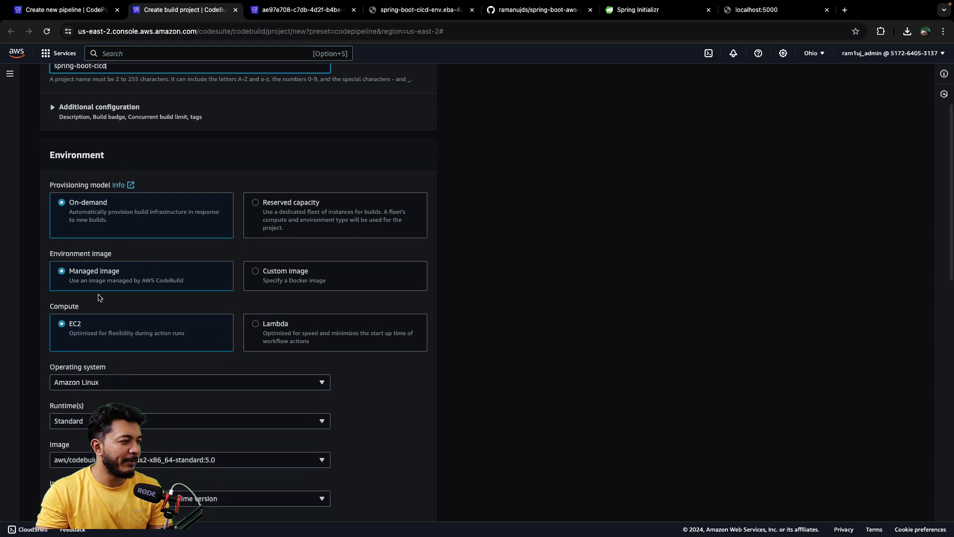
scroll(134, 209, "down", 3)
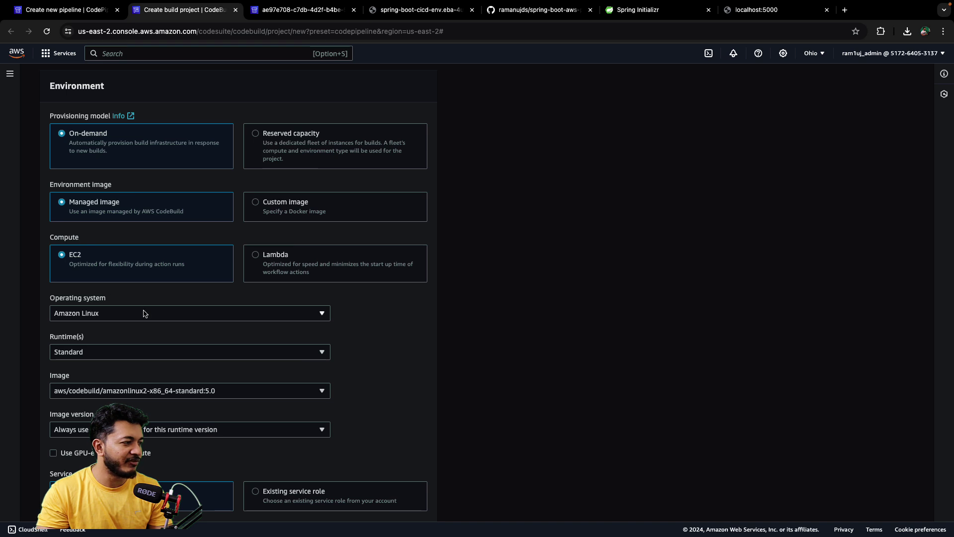
scroll(145, 314, "down", 2)
scroll(144, 313, "down", 2)
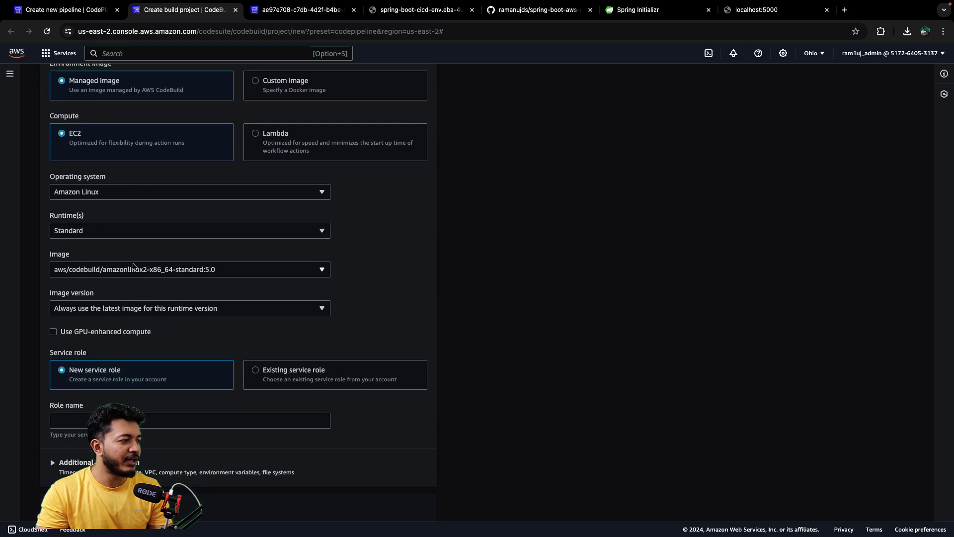
scroll(153, 334, "down", 3)
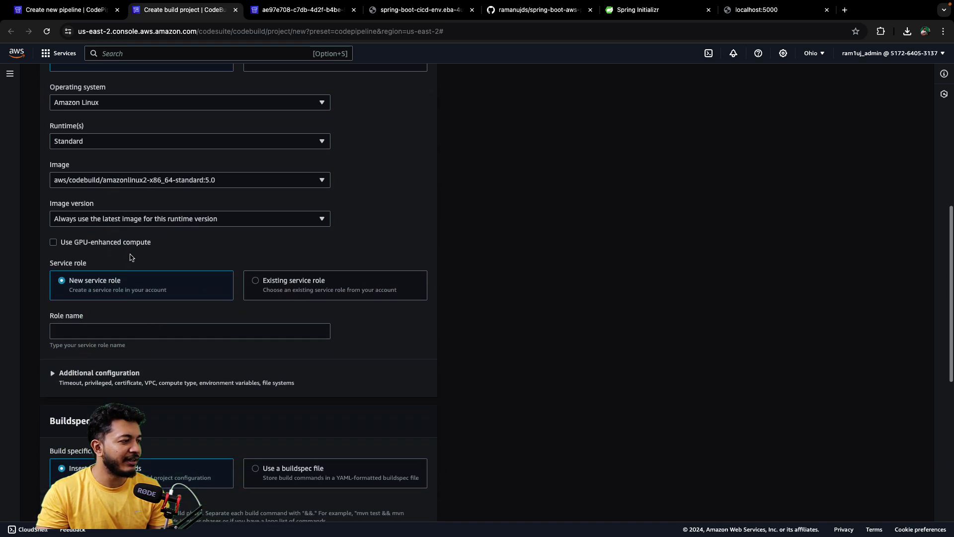
- Set the build project's build specifications to use a buildspec file, leaving the buildspec name empty
scroll(175, 266, "down", 3)
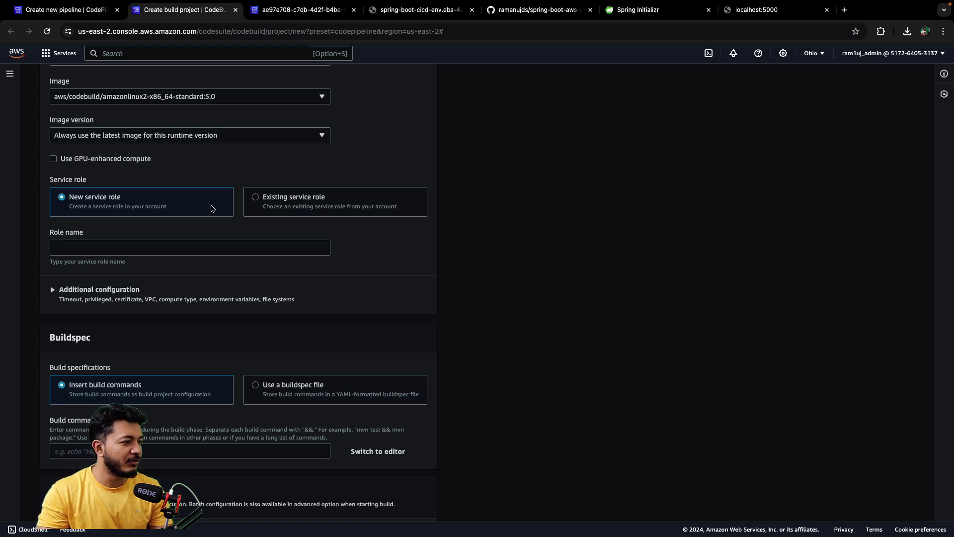
scroll(119, 298, "down", 2)
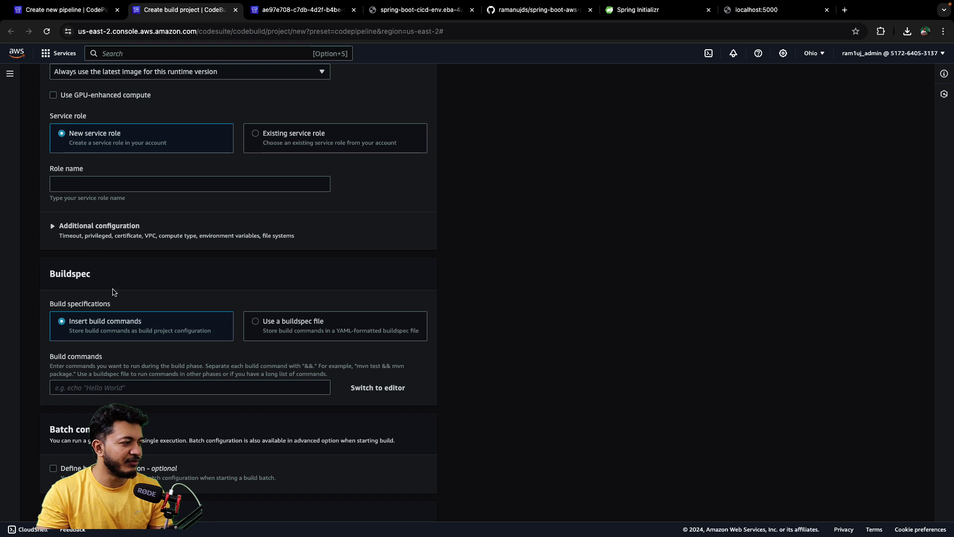
scroll(115, 308, "down", 2)
scroll(115, 310, "down", 1)
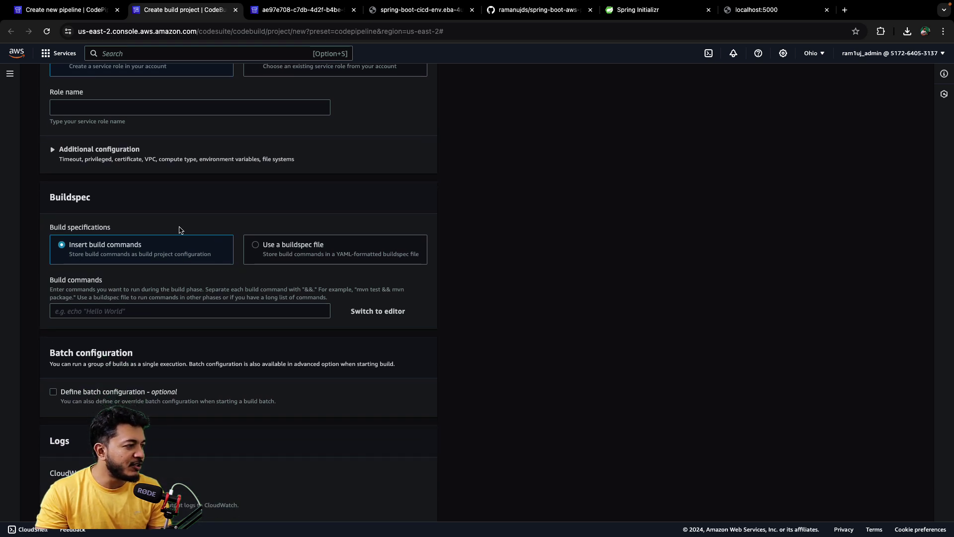
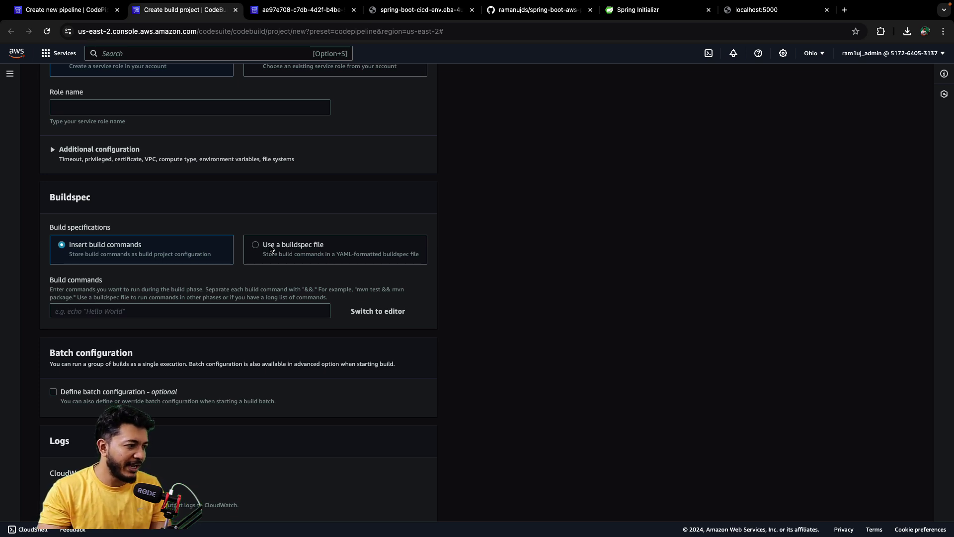
left_click(271, 249)
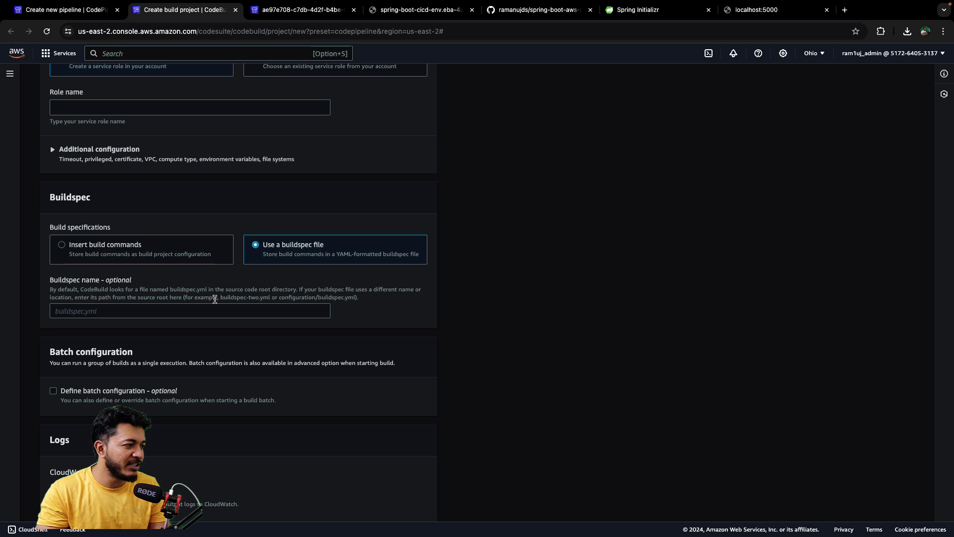
scroll(143, 307, "down", 3)
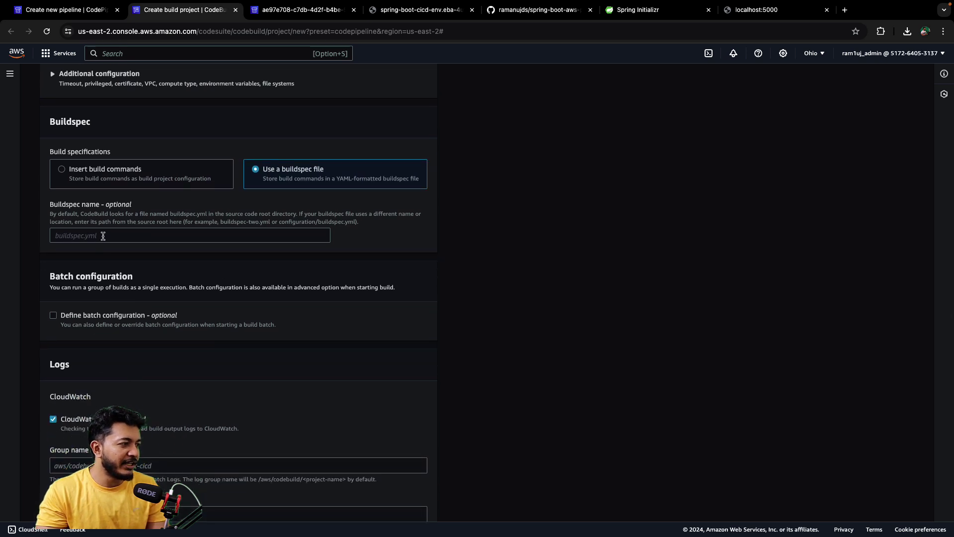
left_click(96, 235)
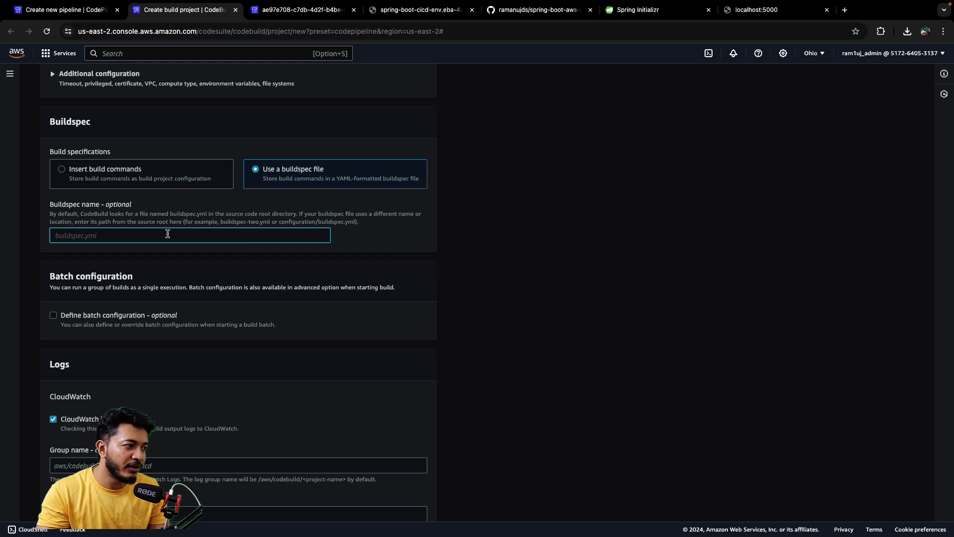
- Switch to IntelliJ IDEA, create a file named buildspec.yml in the spring-boot-aws-pipeline project root and add it to Git
key("ctrl+Left")
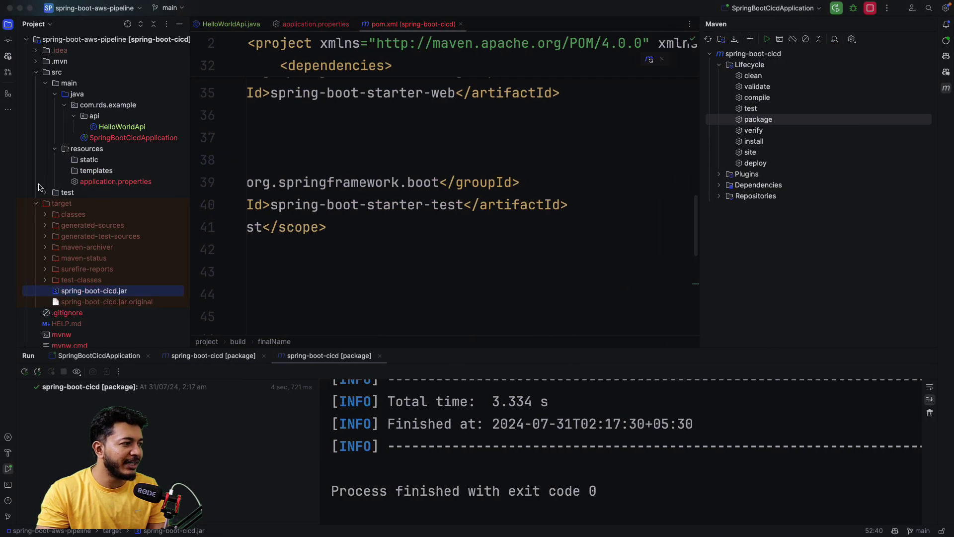
left_click(36, 205)
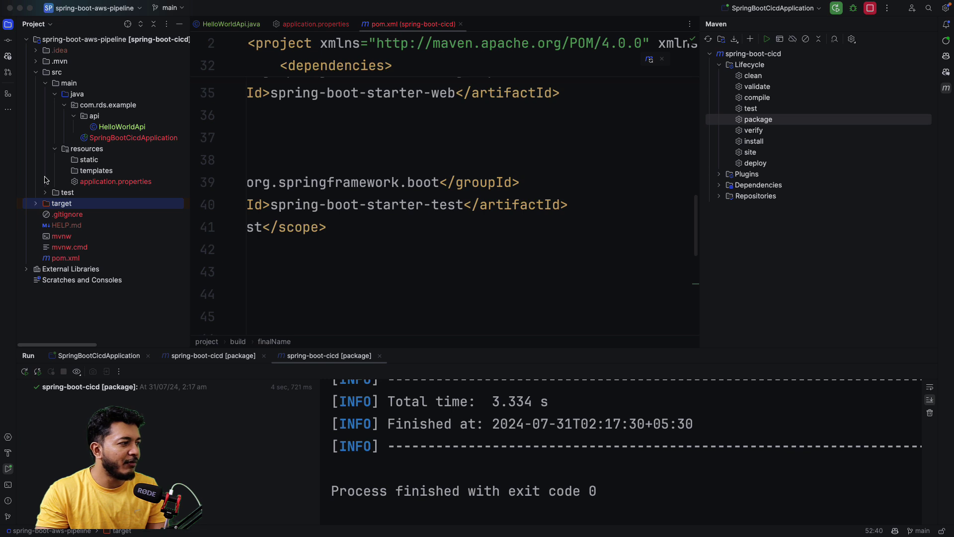
left_click(37, 73)
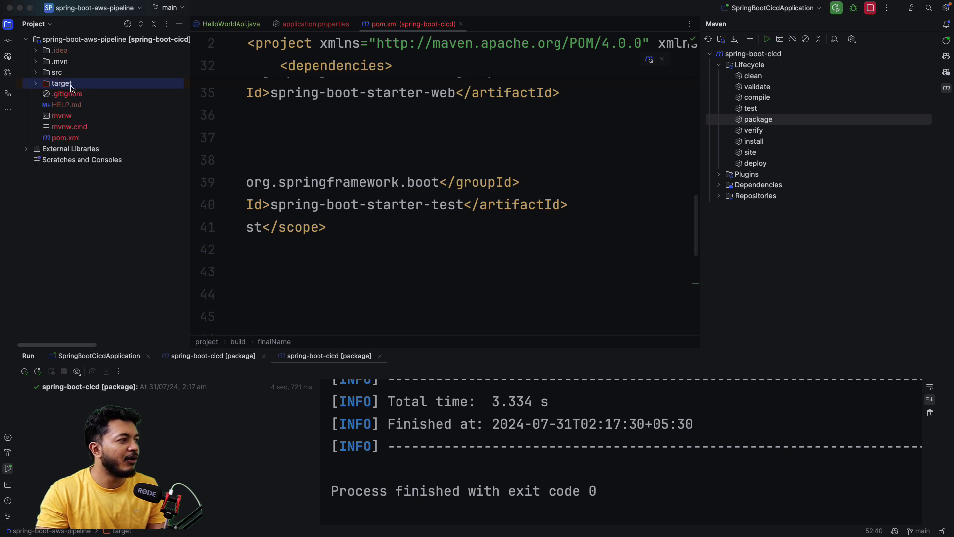
right_click(62, 40)
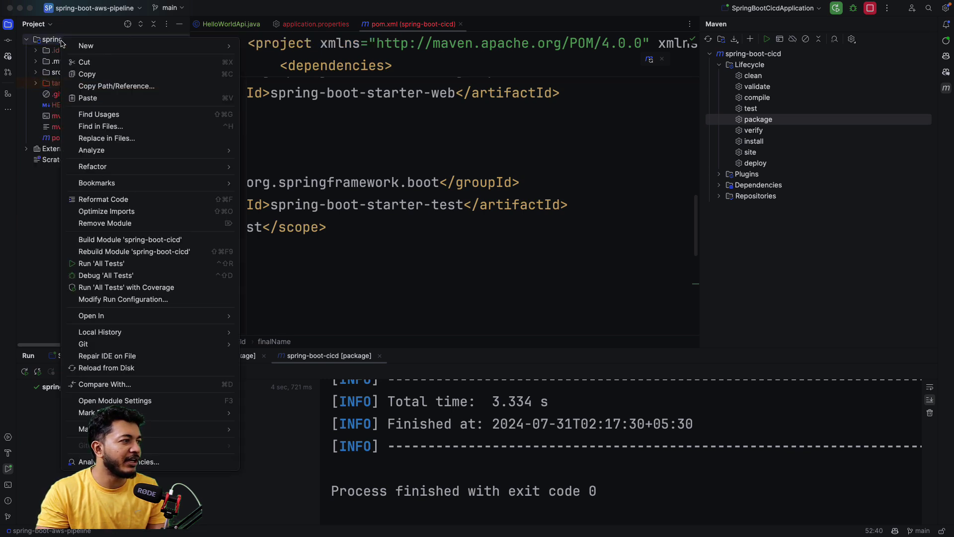
mouse_move(145, 45)
left_click(263, 69)
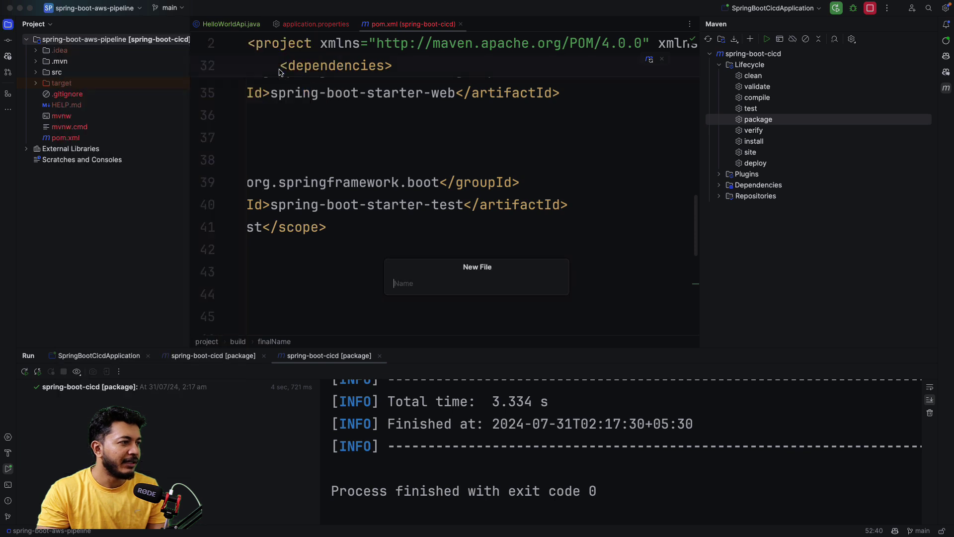
type("buildspec.yml")
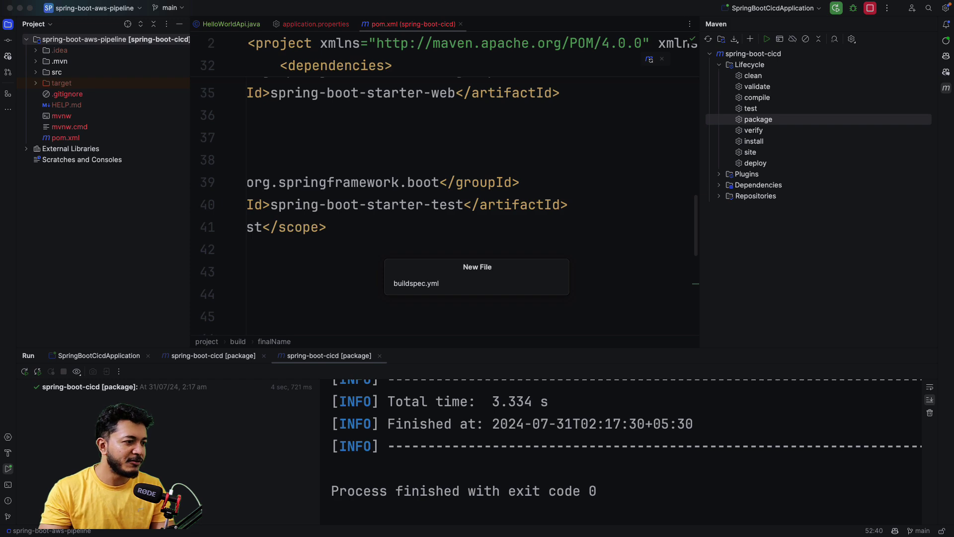
key("Return")
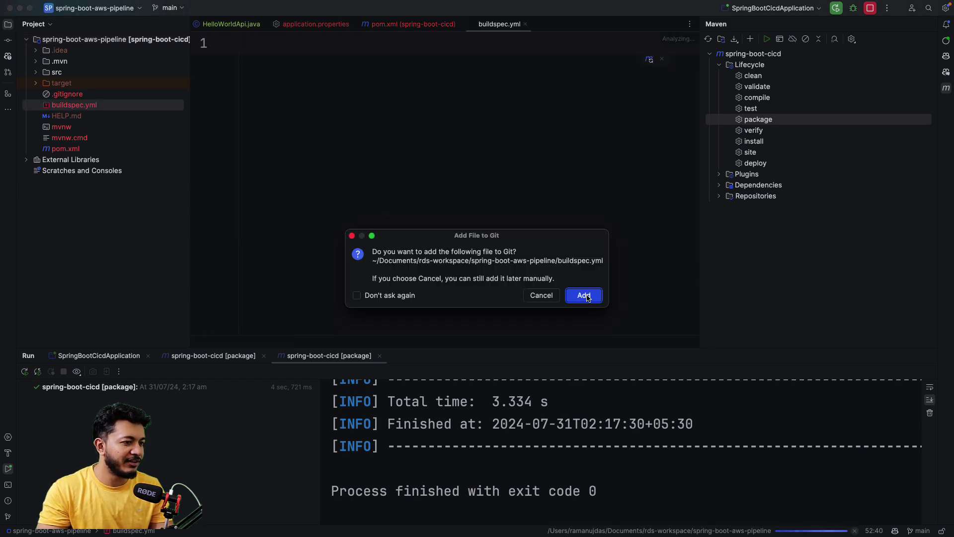
left_click(590, 299)
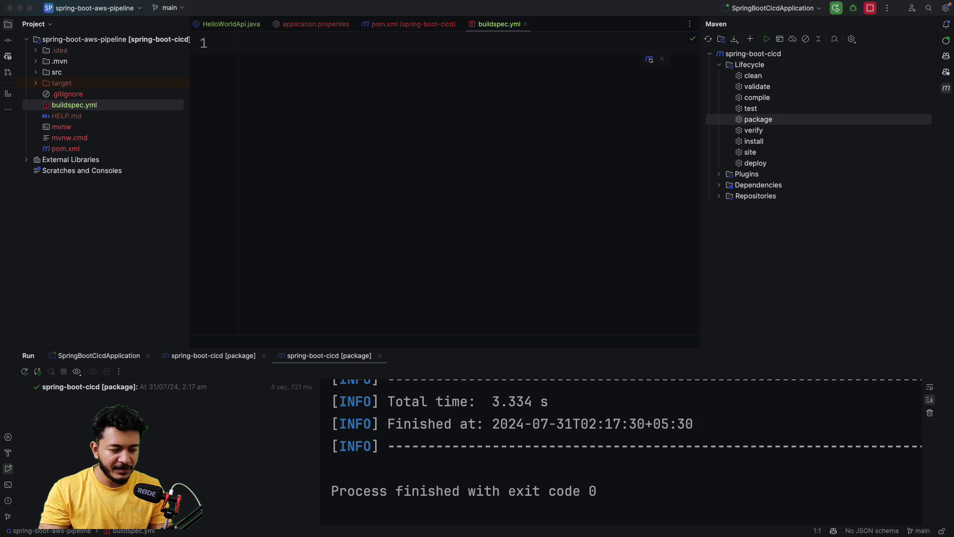
- Fill buildspec.yml with version 0.2, build commands echo Packaging JAR file... and mvn clean package, post_build echo Build complete., artifact target/hello-spring.jar and discard-paths yes
left_click(474, 4)
type("version: 0.2 phases:   build:     commands:       - echo Packaging JAR file...       - mvn clean package   post_build:     commands:       - echo Build complete. artifacts:   files:     - target/hello-spring.jar   discard-paths: yes")
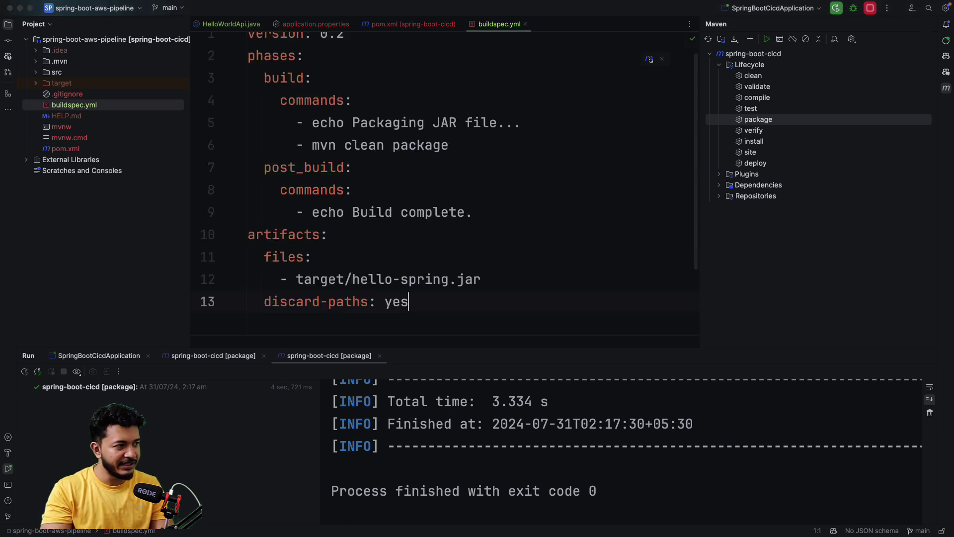
- Examine the build and post_build phase commands and the artifacts section in buildspec.yml
scroll(323, 94, "up", 1)
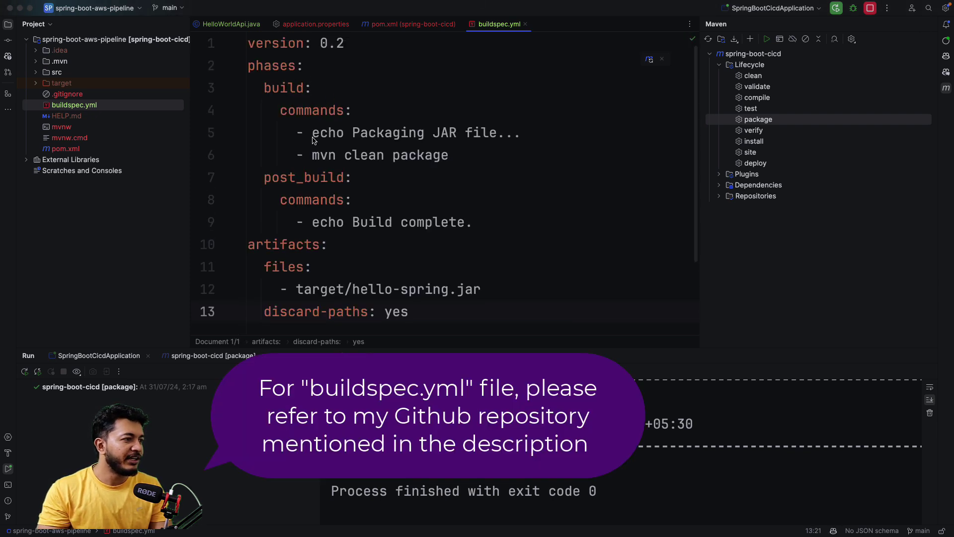
scroll(367, 171, "down", 1)
left_click(295, 142)
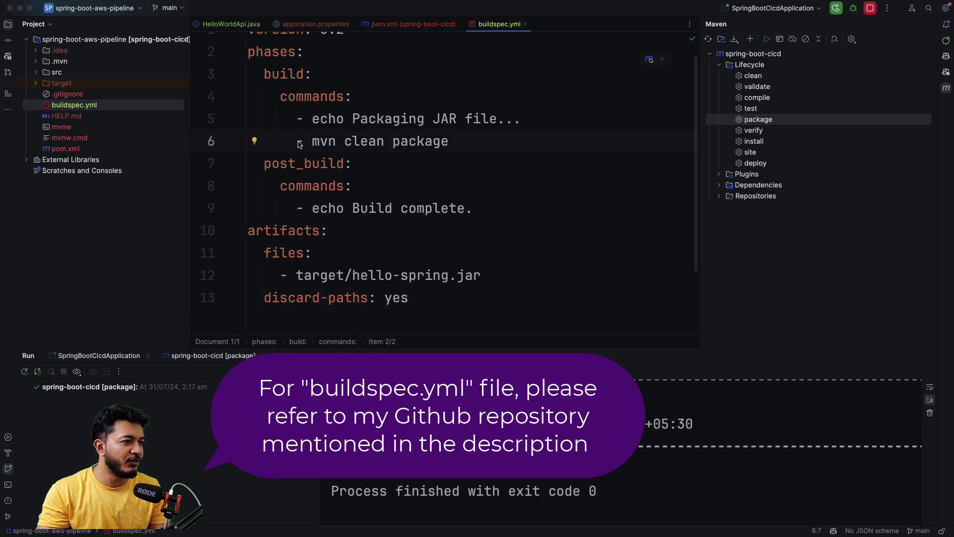
left_click_drag(298, 142, 456, 143)
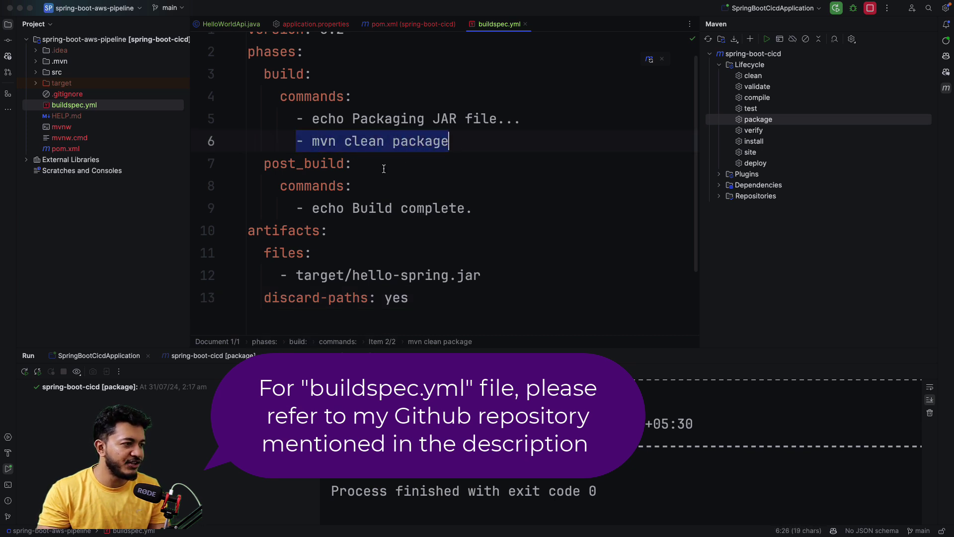
scroll(383, 168, "down", 2)
scroll(376, 208, "down", 1)
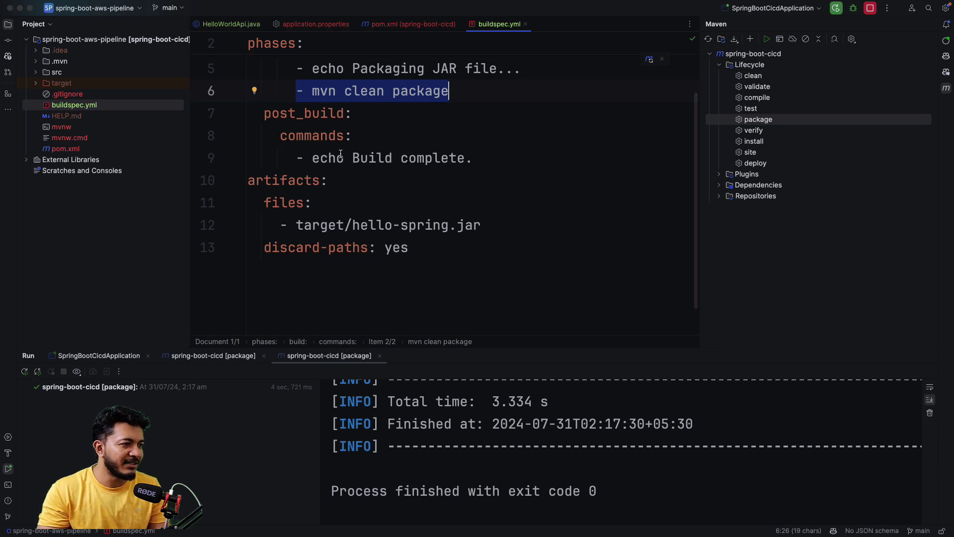
left_click_drag(314, 158, 485, 156)
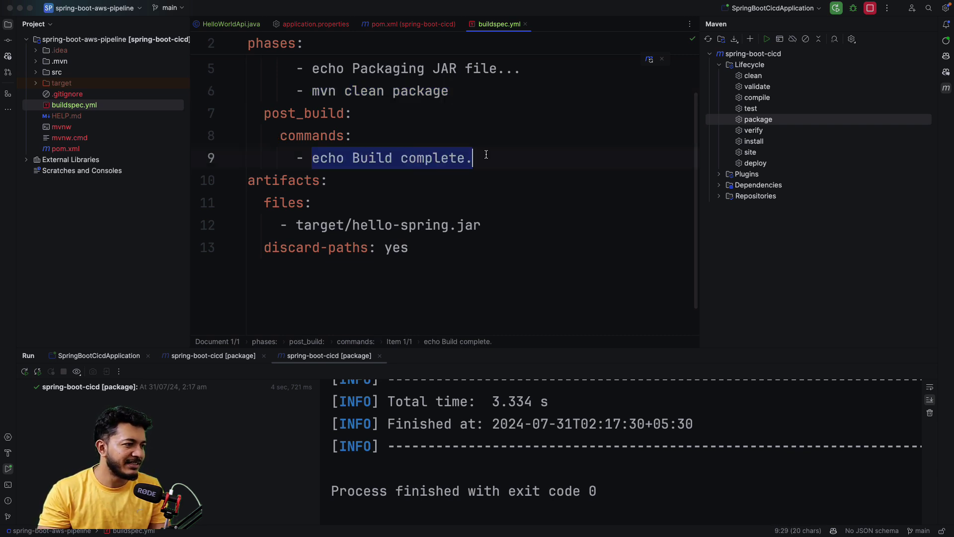
left_click(357, 202)
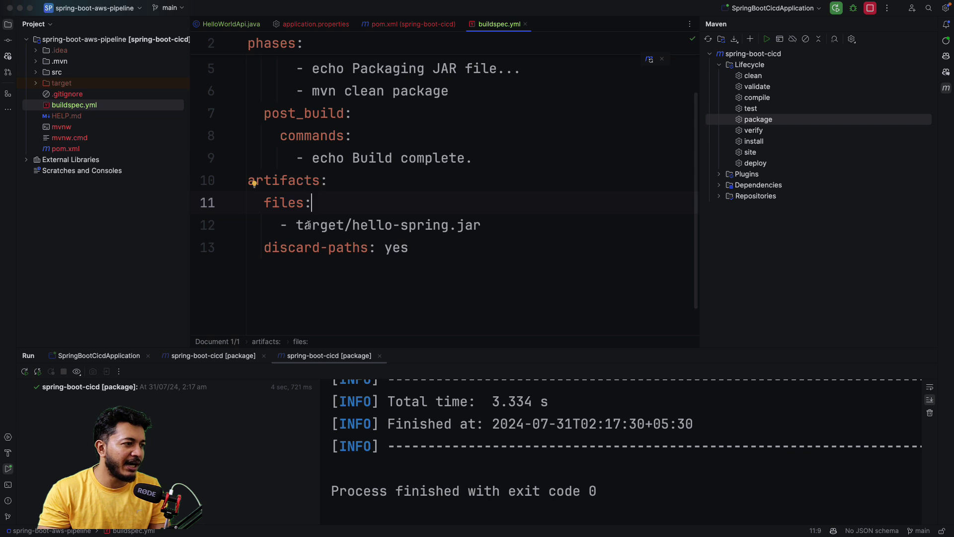
- Change the artifact file path in buildspec.yml to target/spring-boot-cicd.jar, matching the jar in the target folder
left_click_drag(352, 224, 427, 225)
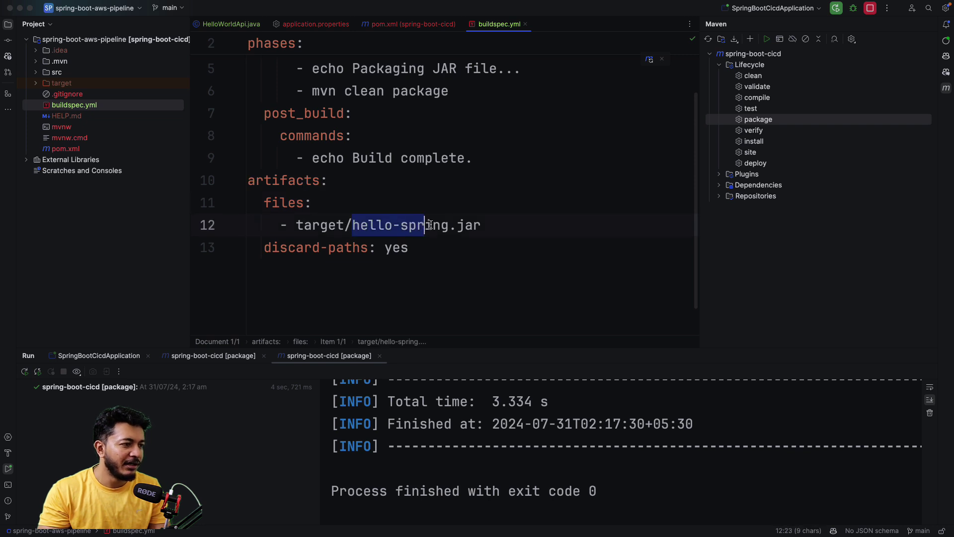
left_click(449, 227)
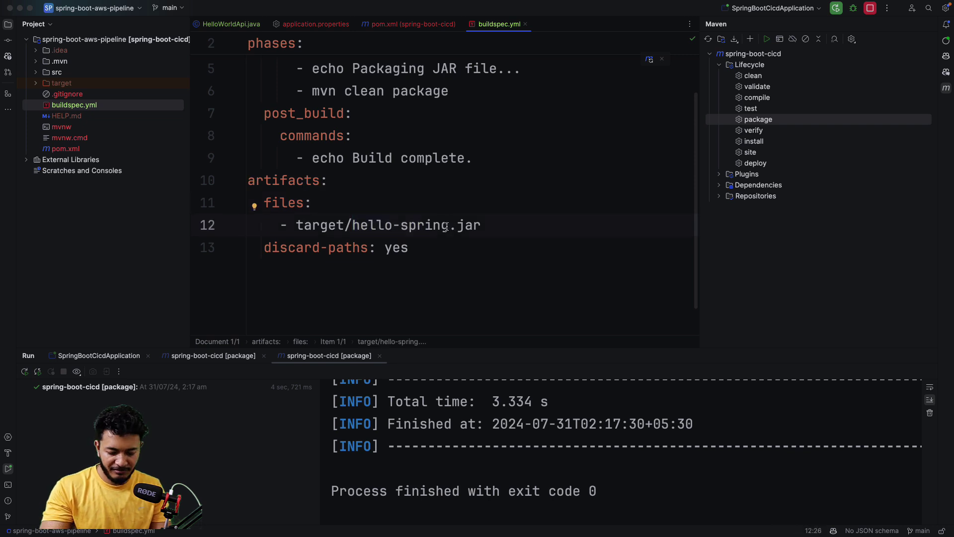
key("BackSpace")
key("BackSpace")
key("BackSpace")
key("BackSpace")
key("BackSpace")
key("BackSpace")
key("BackSpace")
key("BackSpace")
key("BackSpace")
key("BackSpace")
key("BackSpace")
key("BackSpace")
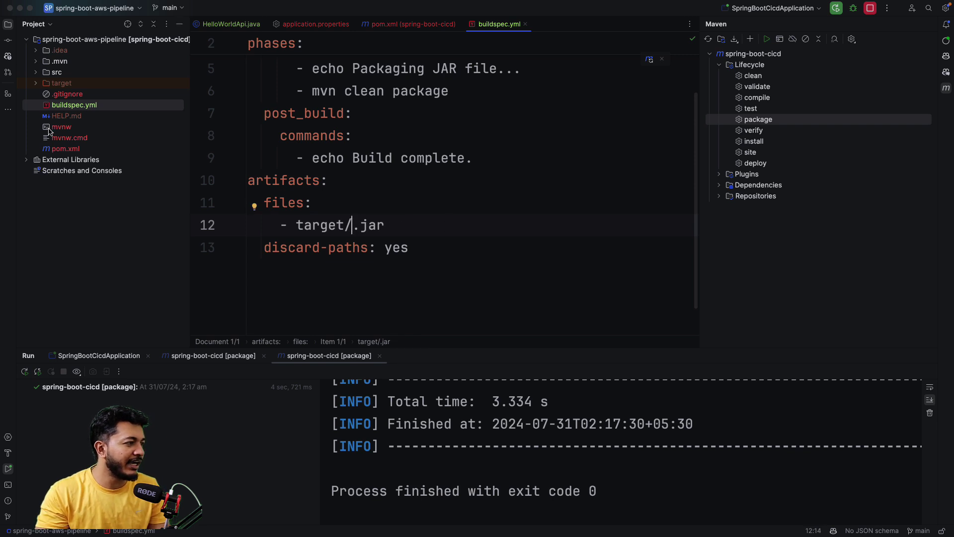
left_click(38, 86)
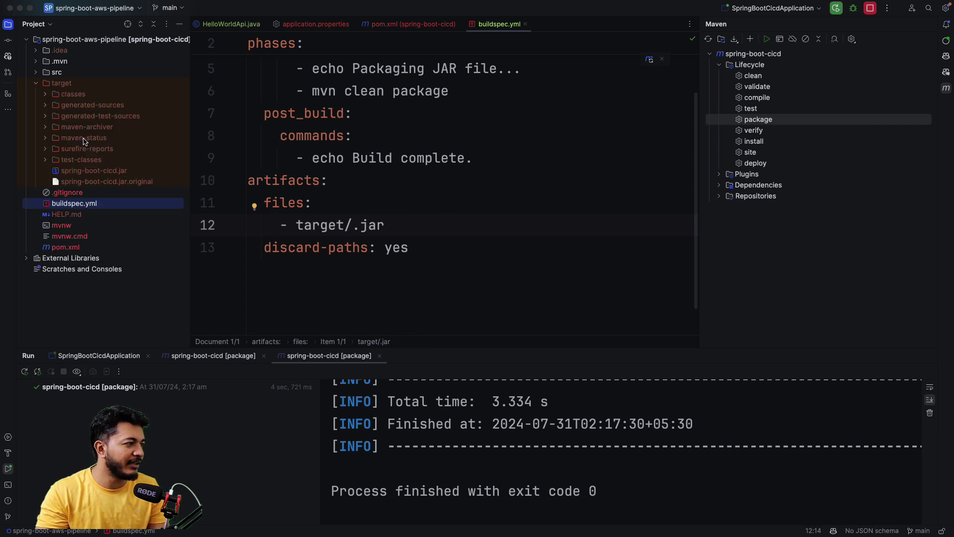
left_click(87, 172)
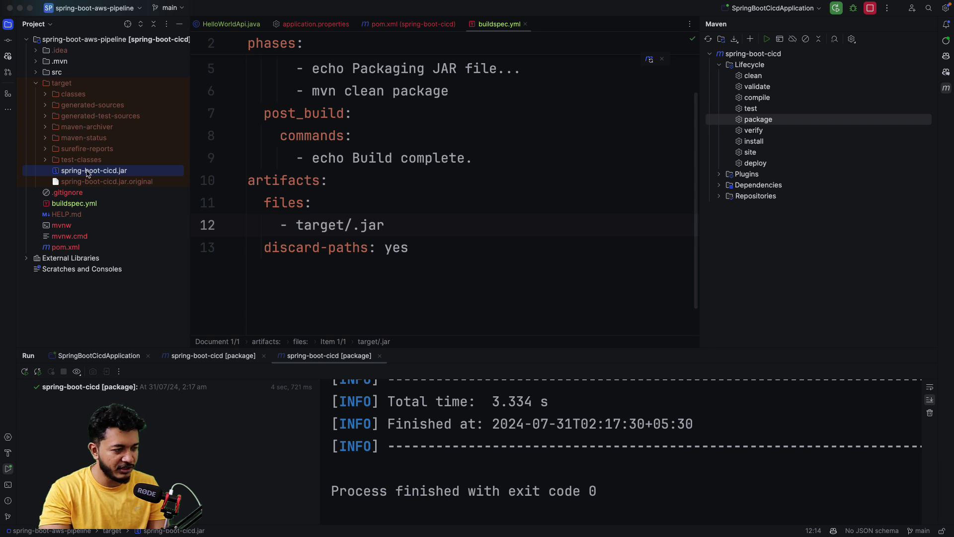
left_click_drag(384, 228, 356, 225)
type("spring-boot-cicd.jar")
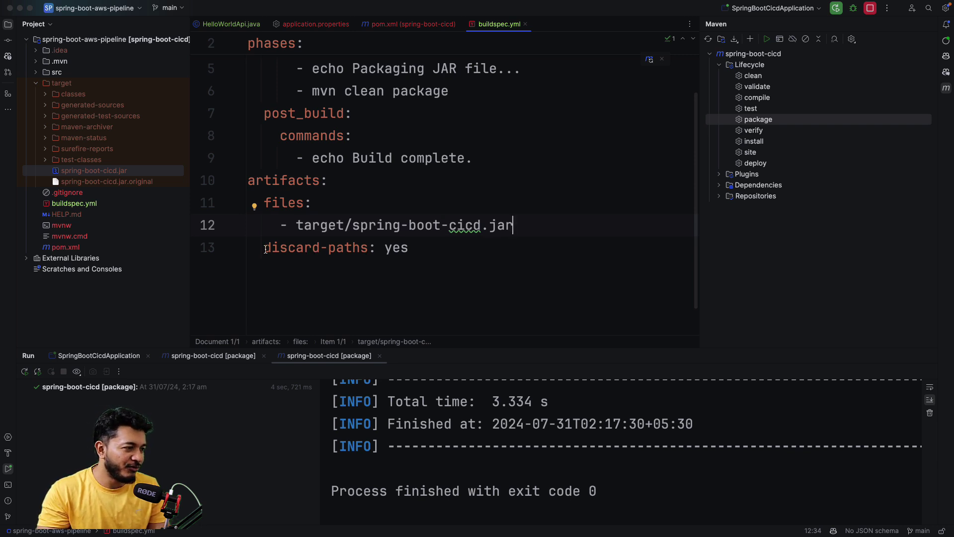
- Examine the discard-paths setting and the target folder and jar name in the artifact path
left_click(264, 248)
left_click_drag(264, 248, 409, 248)
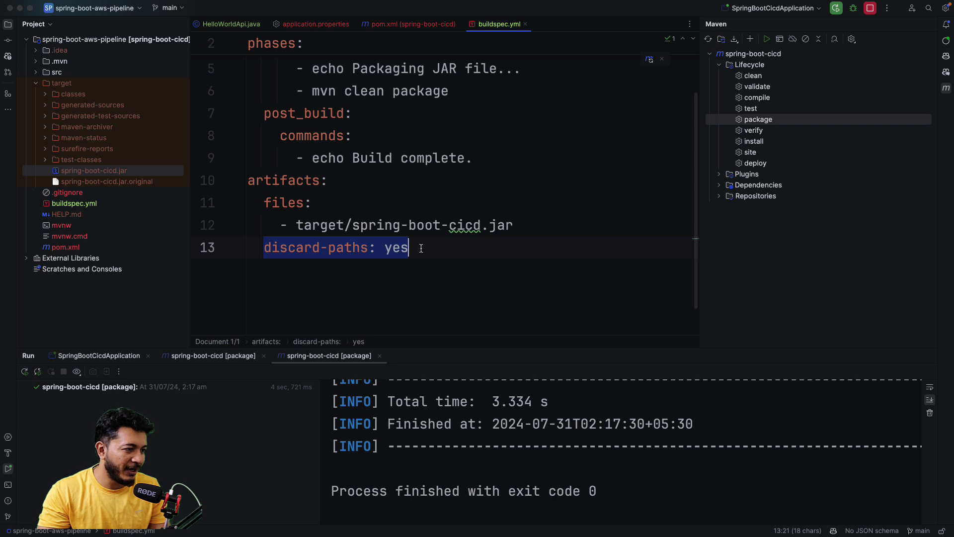
left_click(421, 248)
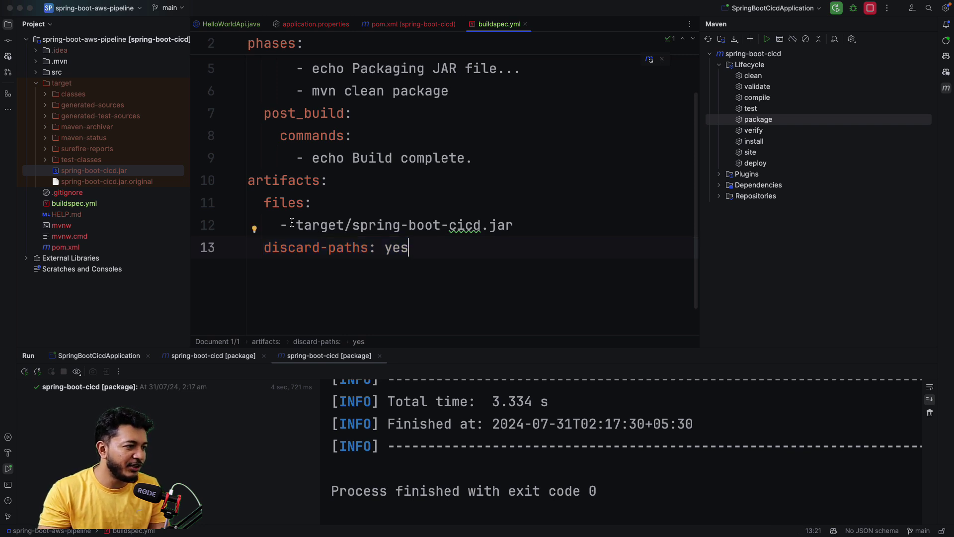
left_click_drag(297, 225, 350, 226)
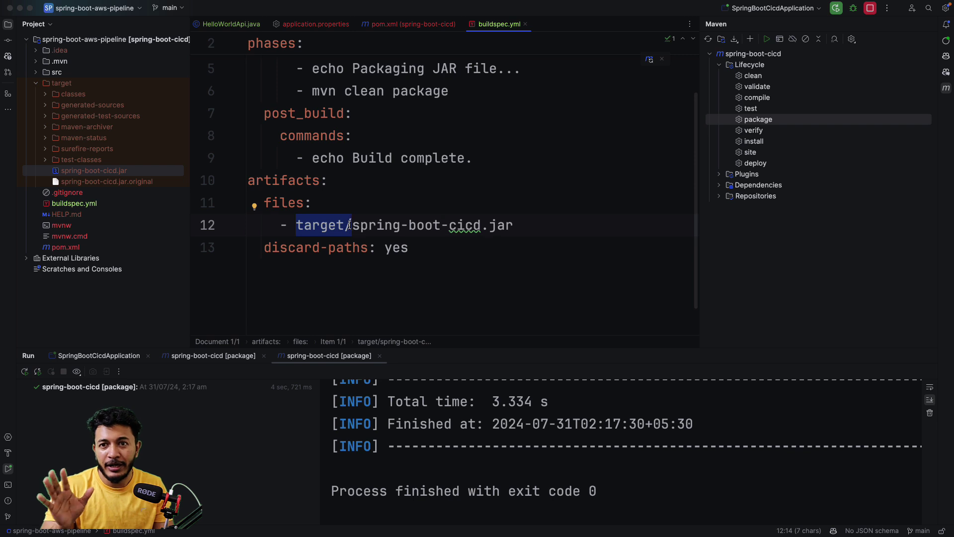
left_click(375, 229)
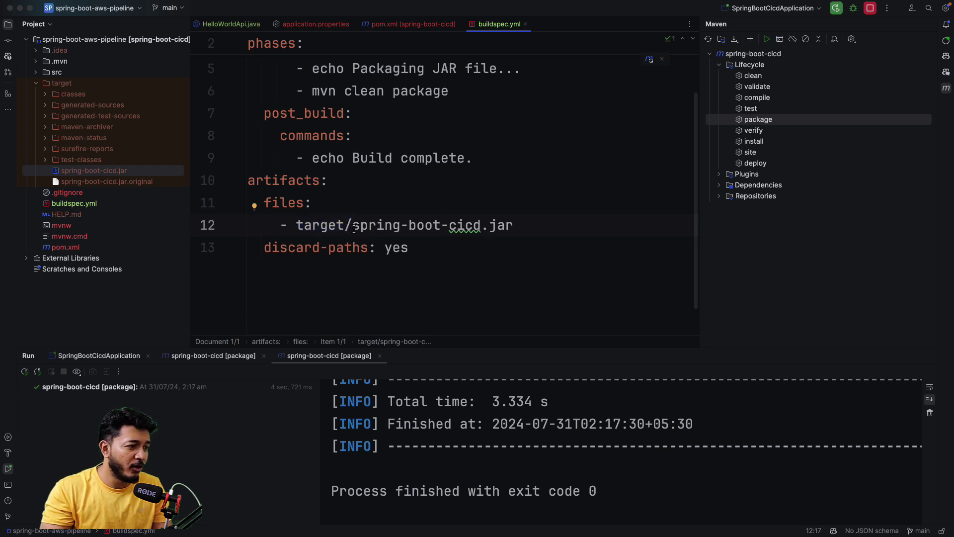
left_click_drag(352, 226, 514, 227)
left_click(436, 251)
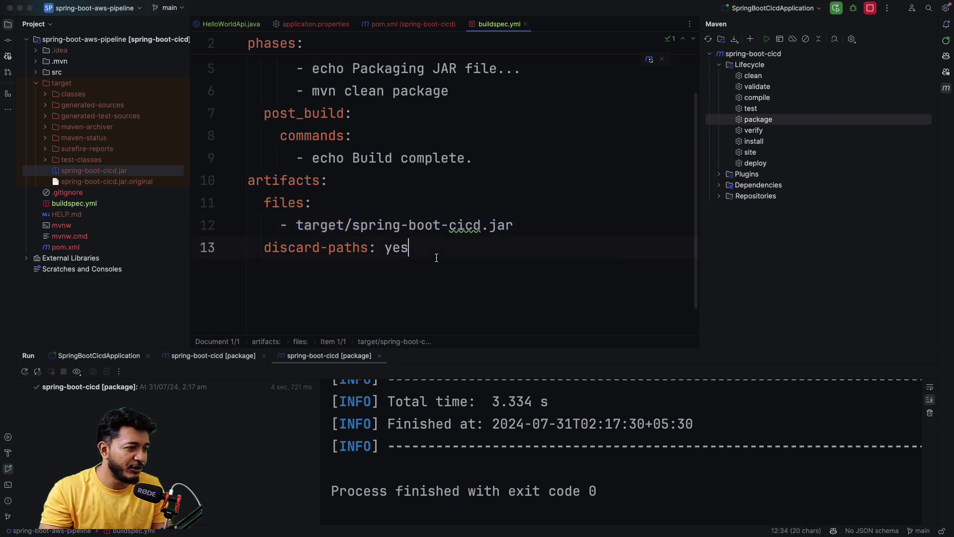
left_click_drag(298, 226, 338, 229)
- Select buildspec.yml and HelloWorldApi.java for a commit and enter the commit message Added buildspec.yml
scroll(409, 184, "up", 3)
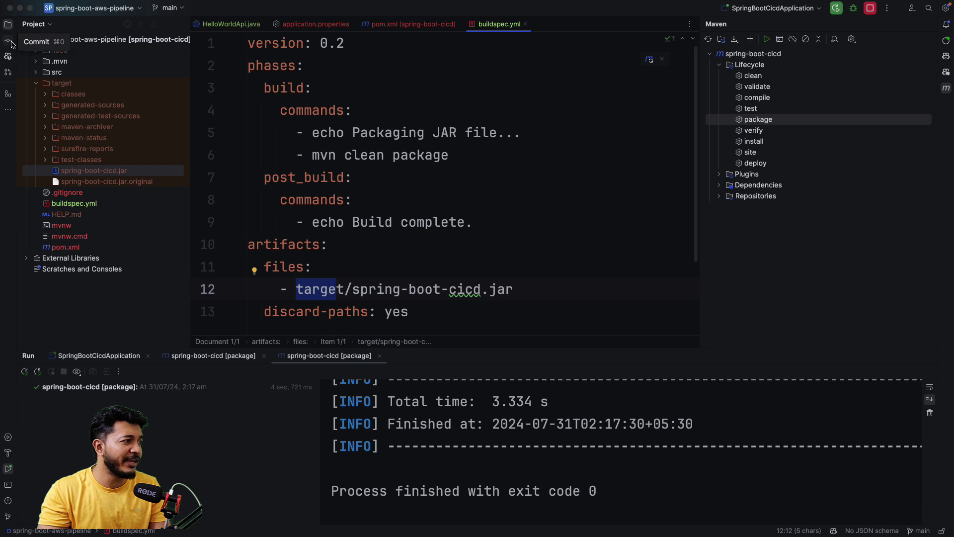
left_click(8, 40)
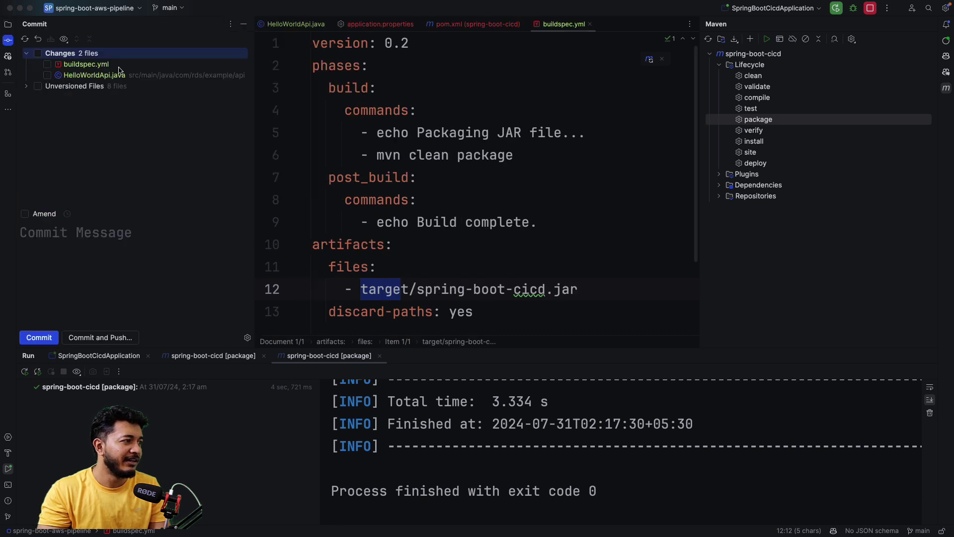
left_click(39, 53)
left_click(89, 241)
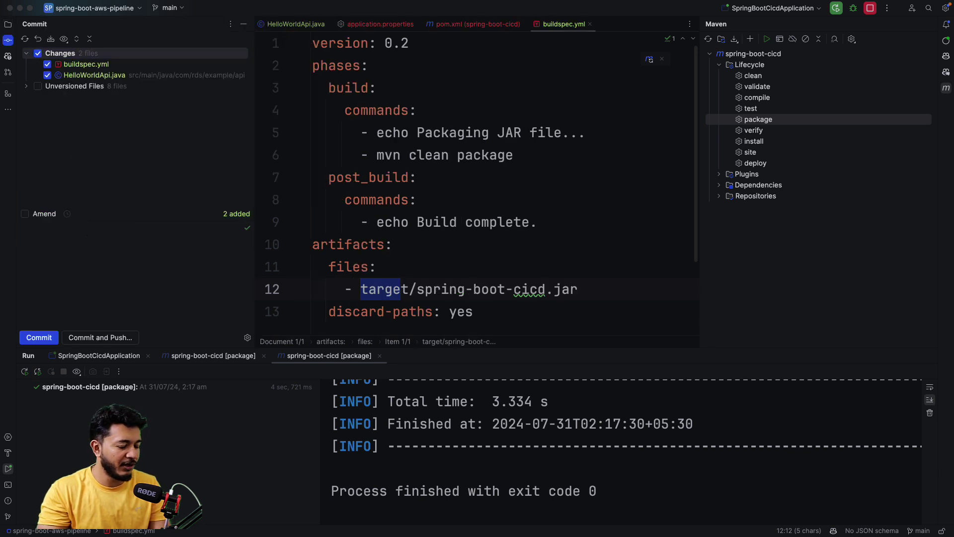
type("Added")
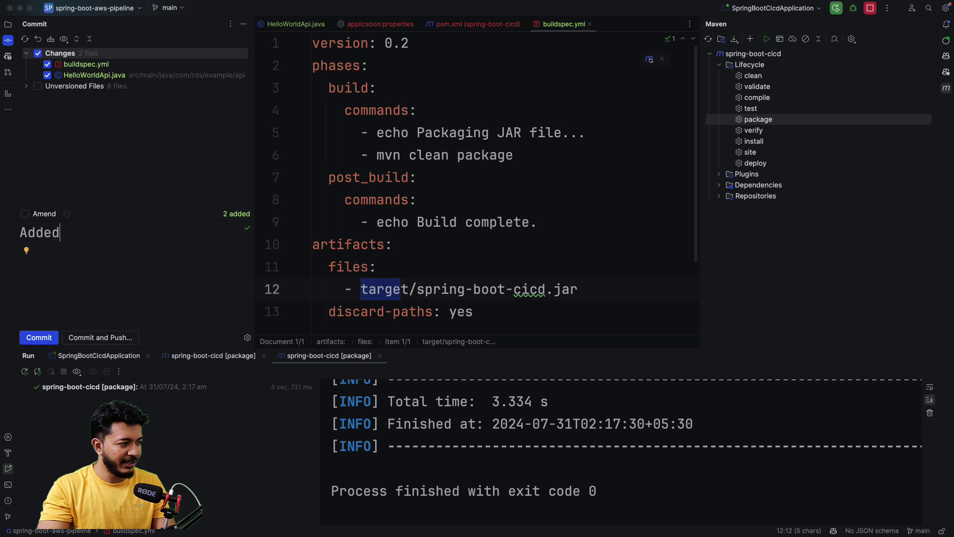
type(" Buildspec")
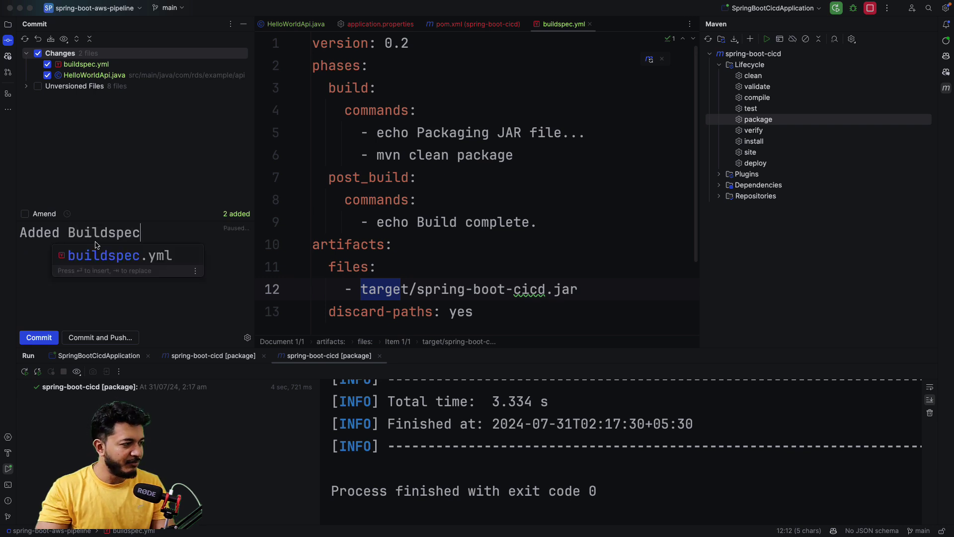
left_click(118, 255)
triple_click(118, 255)
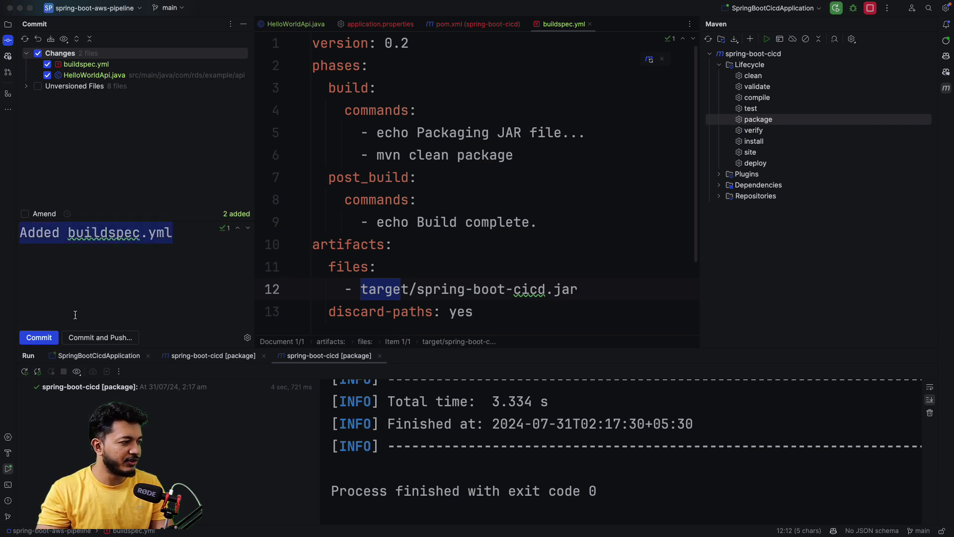
- Commit the selected files despite the warnings and push the commit to origin main
left_click(56, 340)
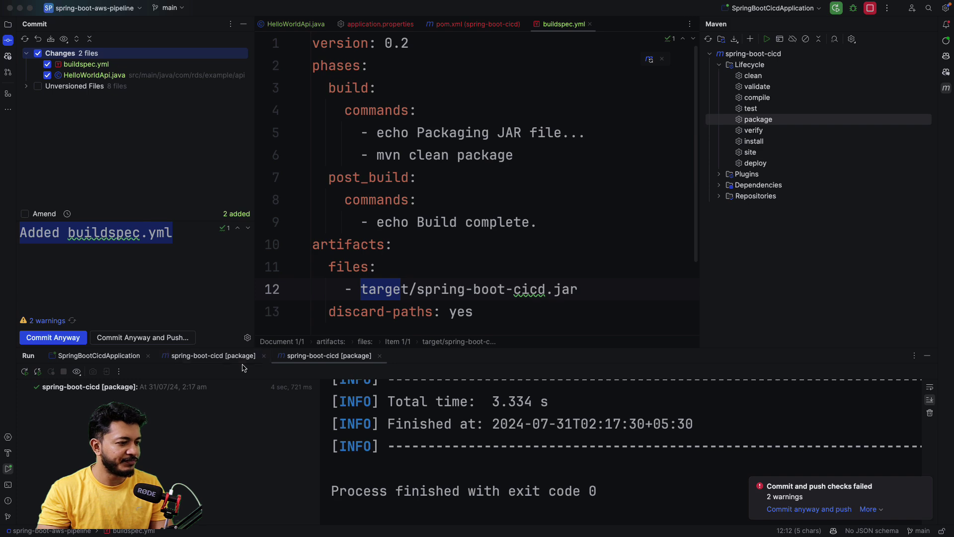
left_click(143, 337)
left_click(635, 386)
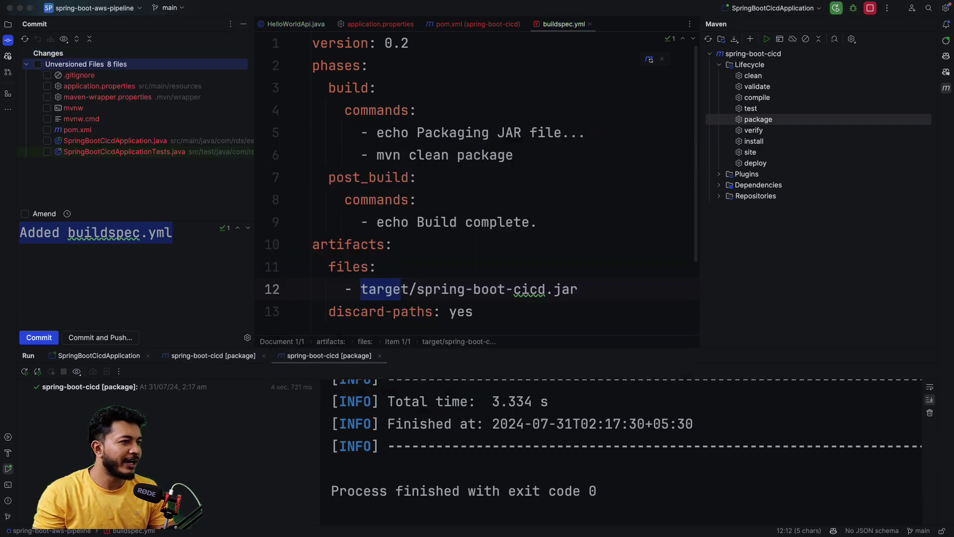
- Switch to the browser and reload the spring-boot-aws-pipeline repository page on GitHub to check the pushed files
key("ctrl+Right")
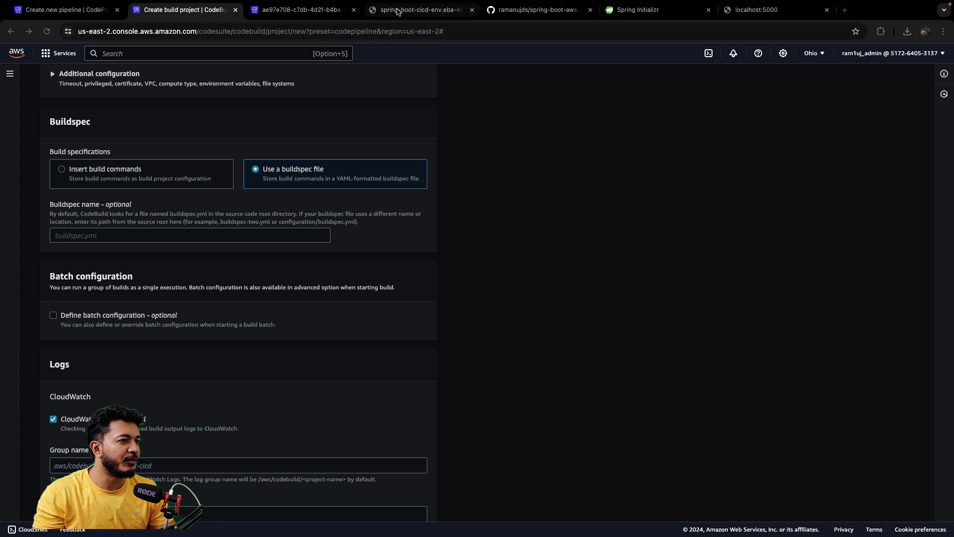
left_click(397, 11)
left_click(526, 10)
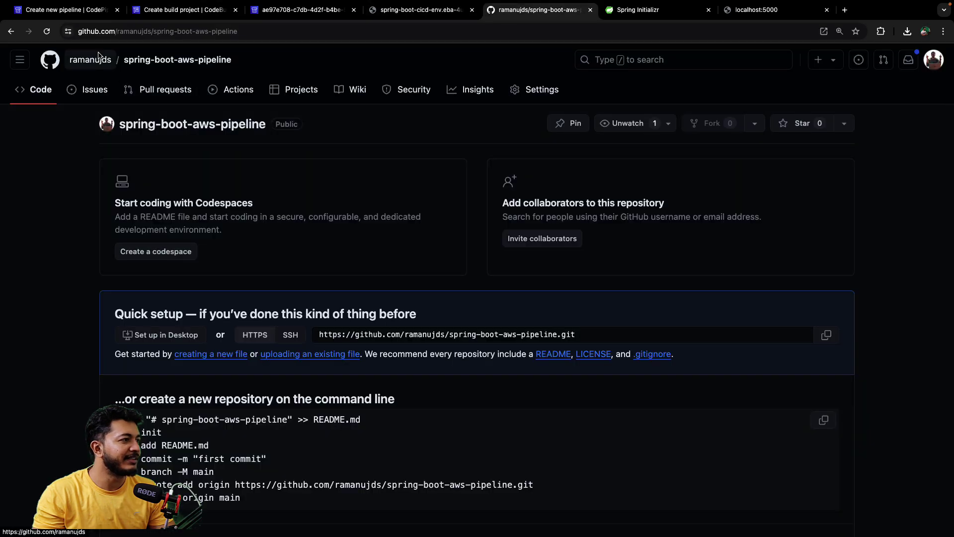
left_click(47, 31)
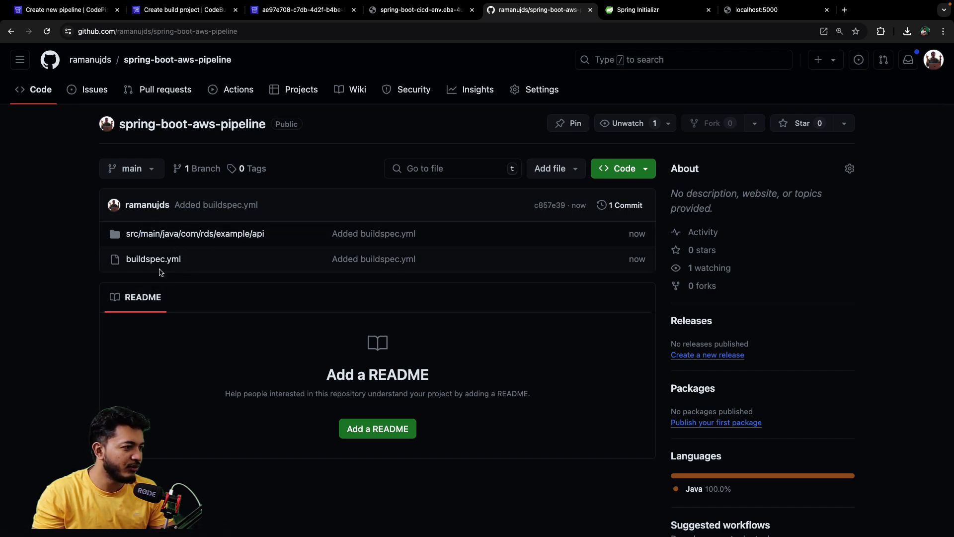
- Back in IntelliJ IDEA, include application.properties, mvnw, mvnw.cmd, pom.xml, SpringBootCicdApplication.java and SpringBootCicdApplicationTests.java in the commit
key("ctrl+Left")
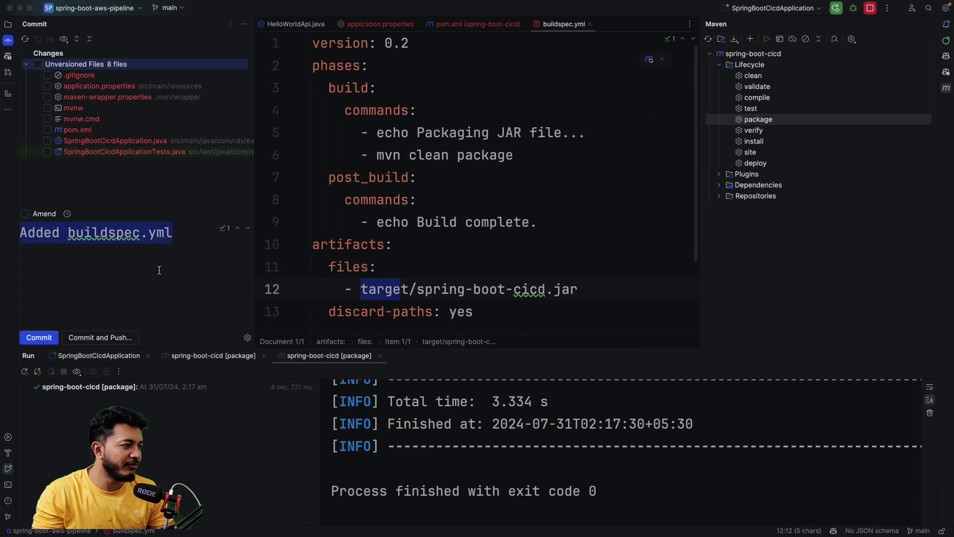
left_click(46, 89)
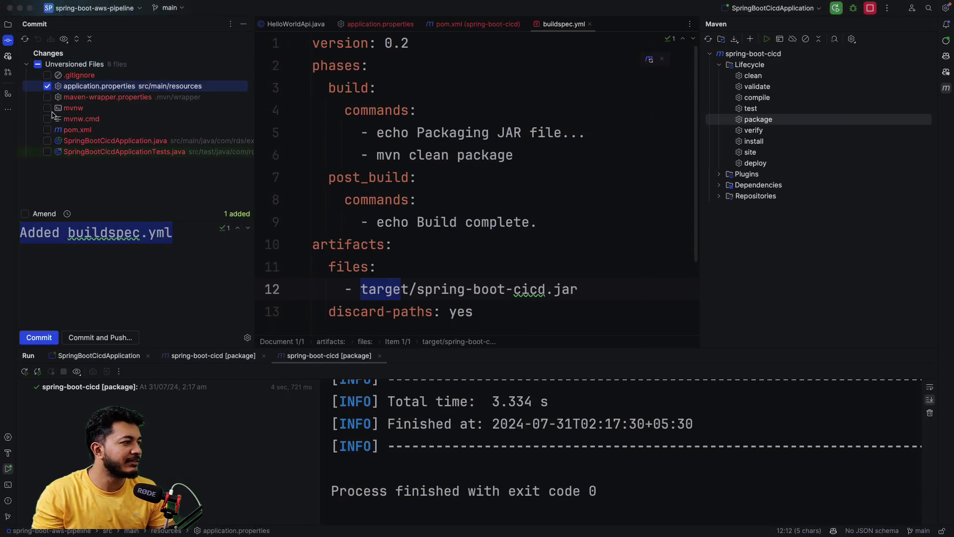
left_click(48, 108)
left_click(47, 119)
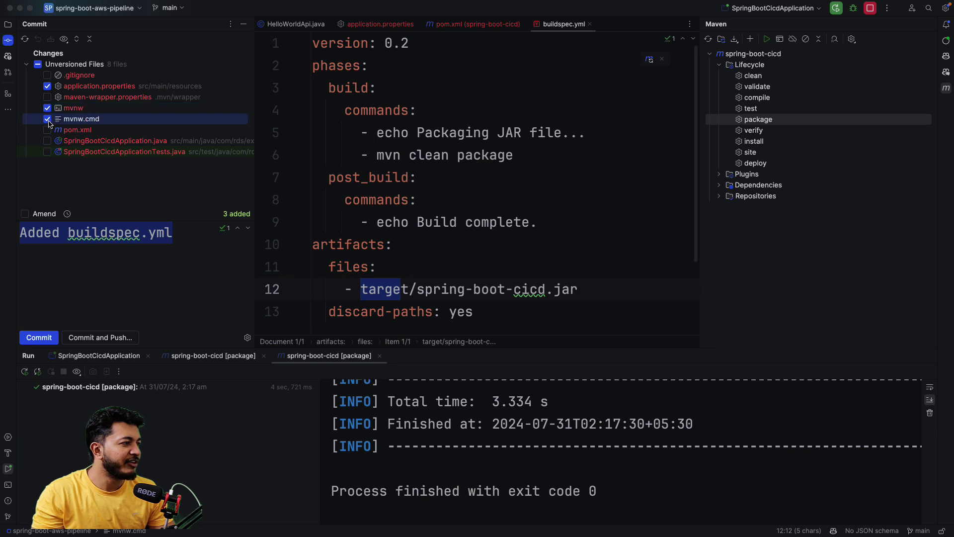
left_click(47, 130)
left_click(47, 141)
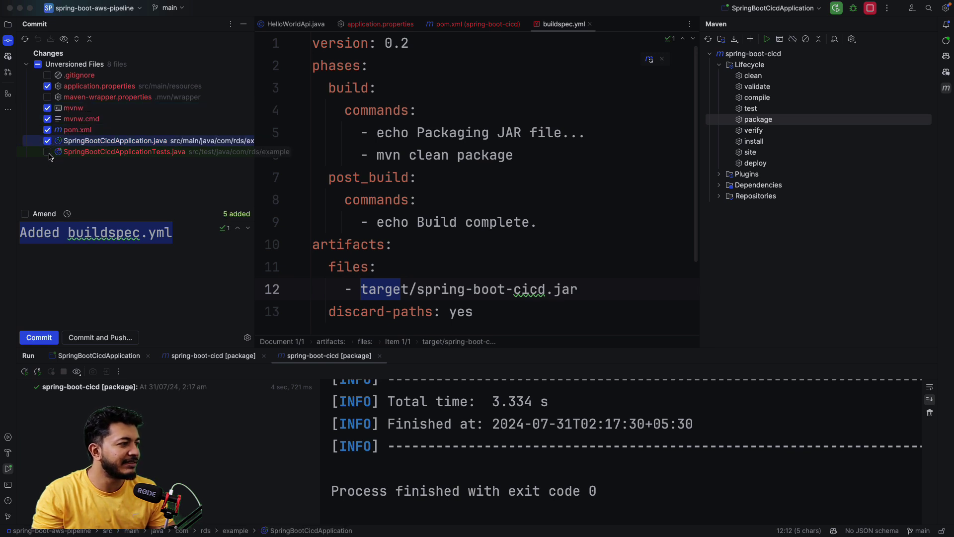
left_click(48, 152)
left_click(171, 276)
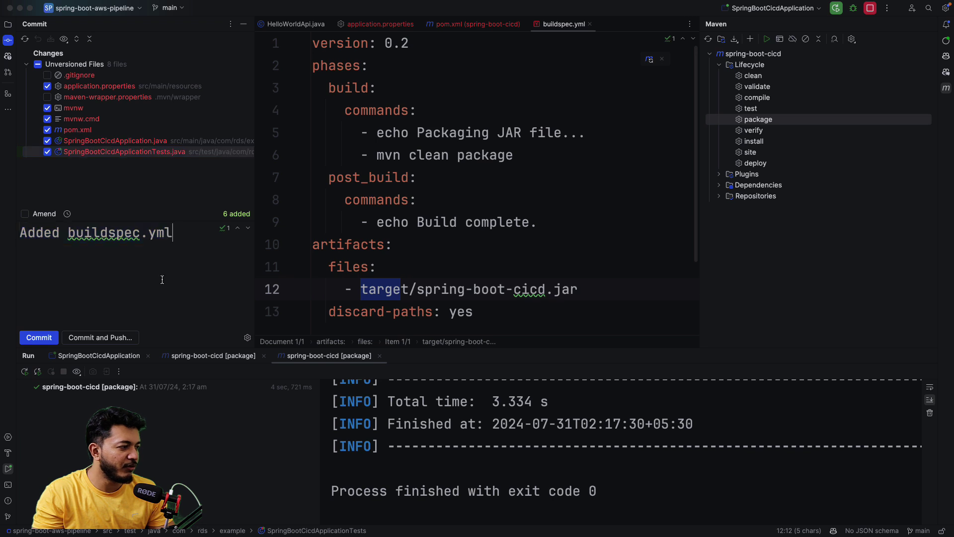
- Commit the selected files despite the warnings, push them to origin main, and reload the GitHub repository page in the browser
left_click(90, 339)
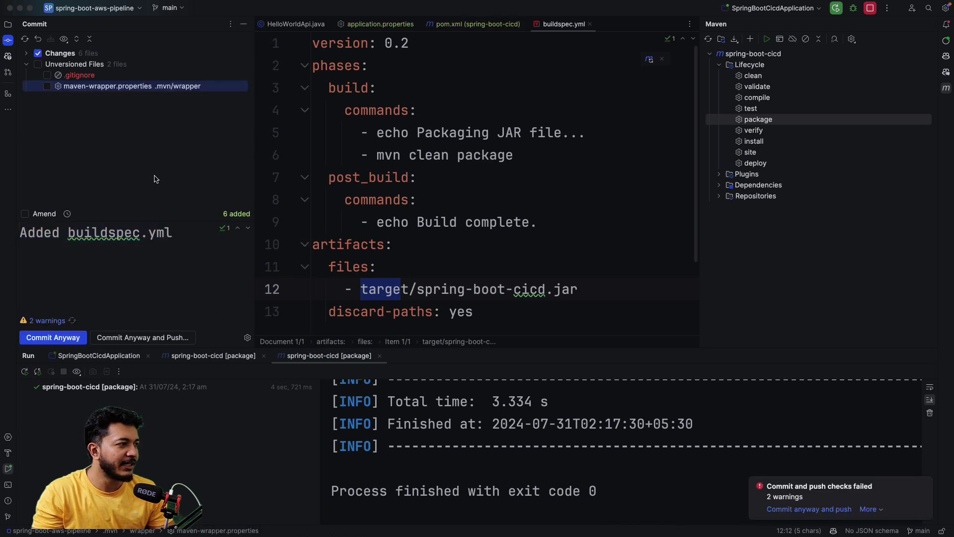
left_click(156, 338)
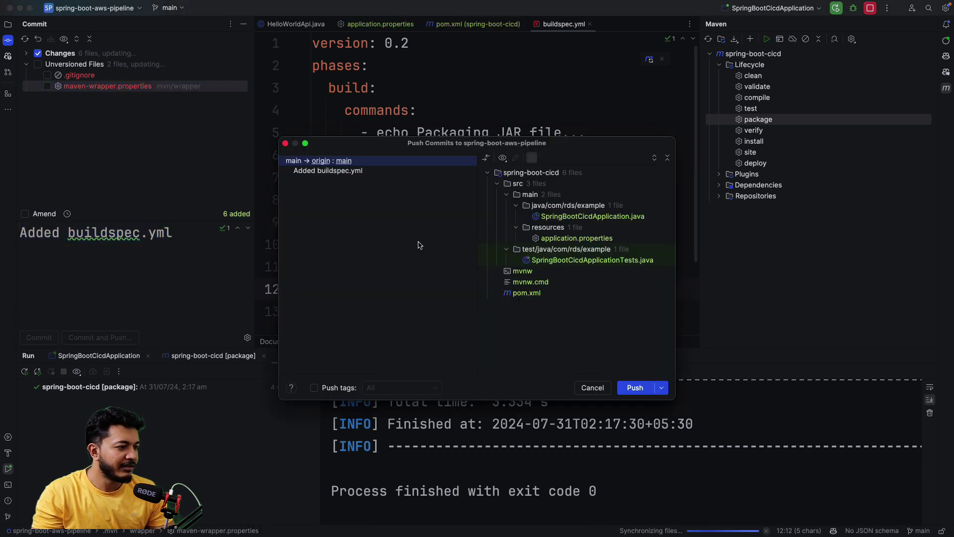
left_click(636, 387)
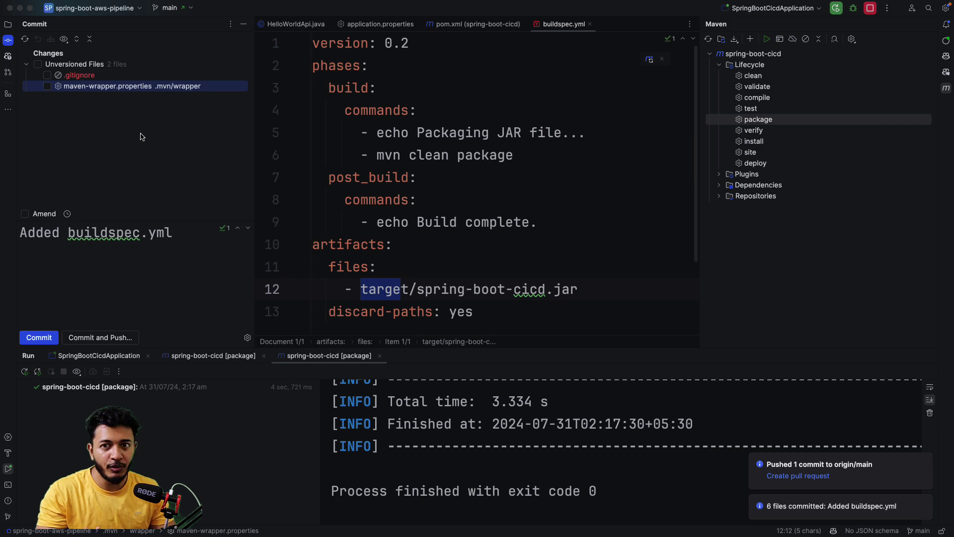
key("ctrl+Right")
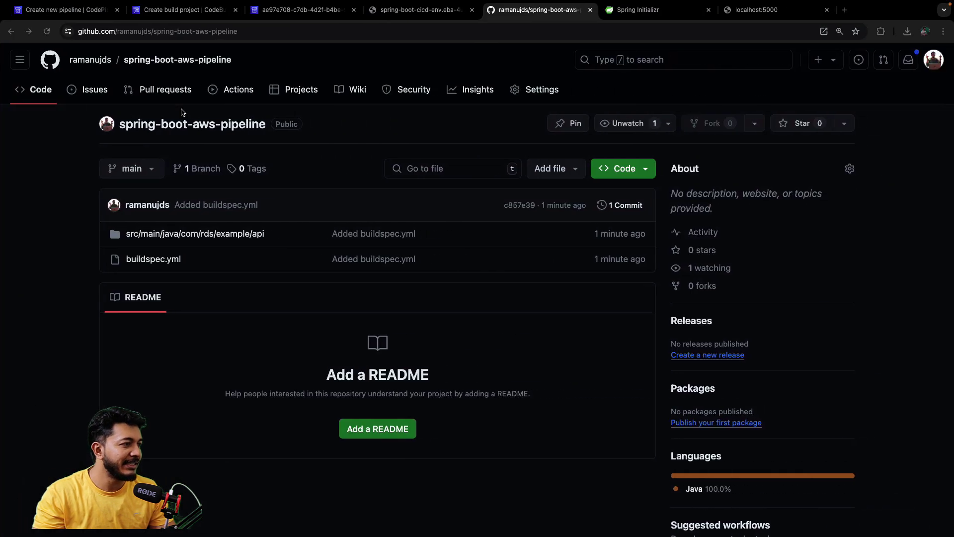
left_click(47, 31)
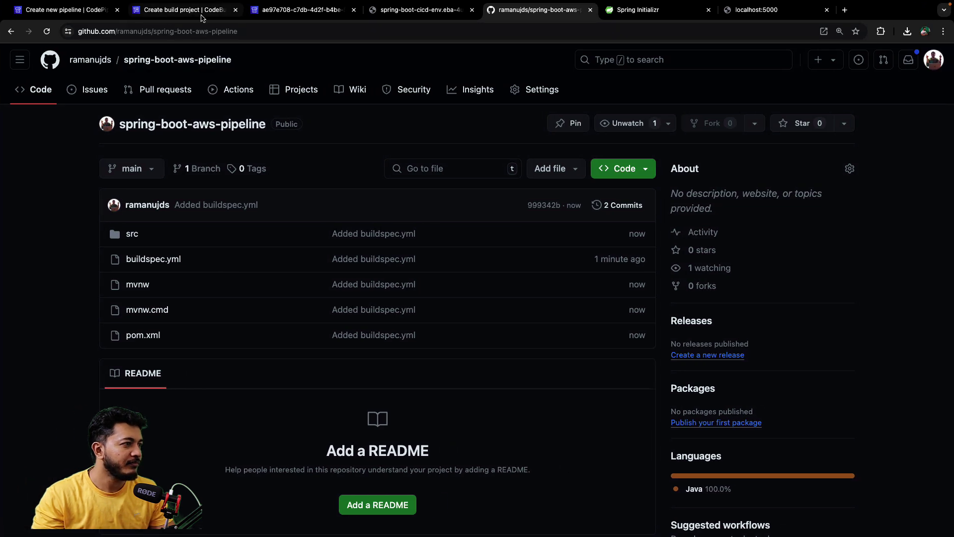
- Create the CodeBuild project with the default buildspec file and CloudWatch logs, and continue the pipeline past the build stage with it
left_click(181, 10)
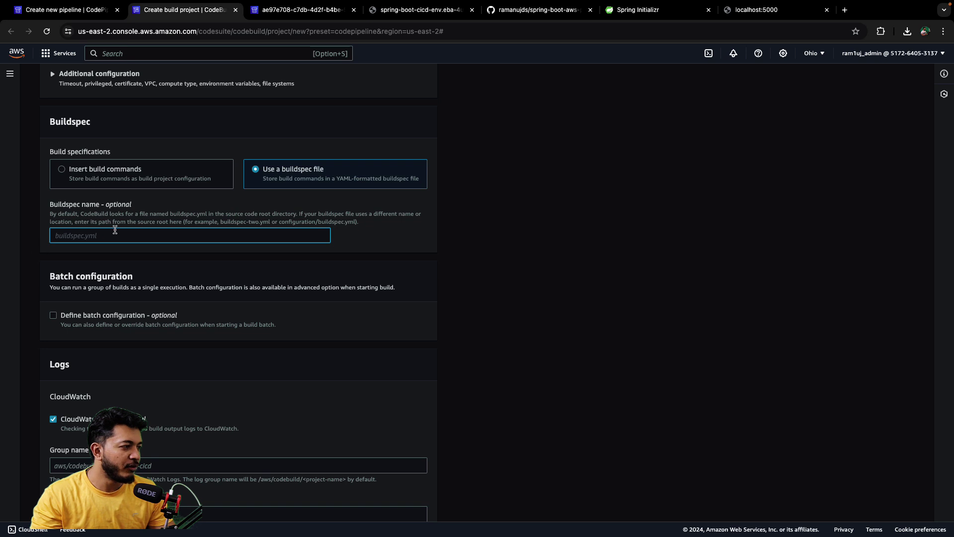
scroll(133, 331, "down", 2)
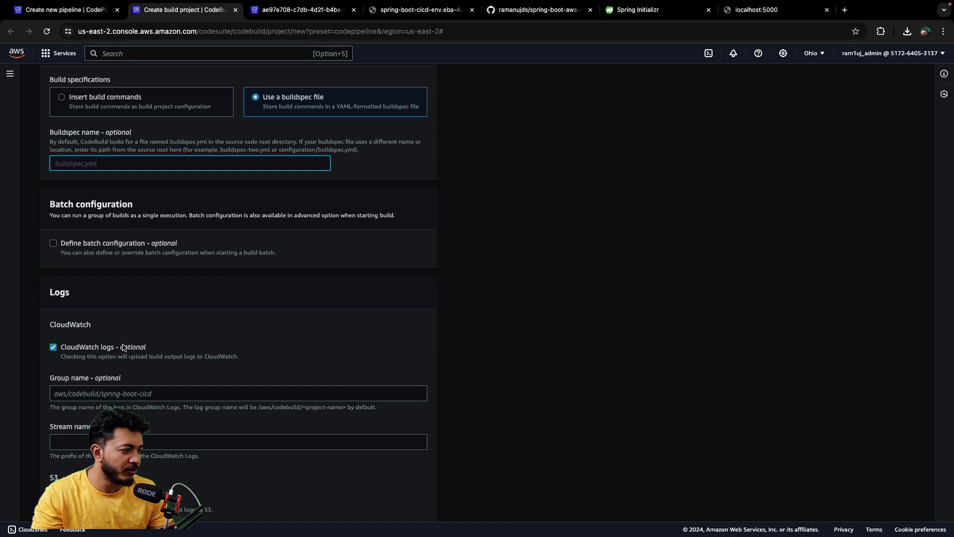
scroll(148, 323, "up", 1)
scroll(132, 324, "down", 2)
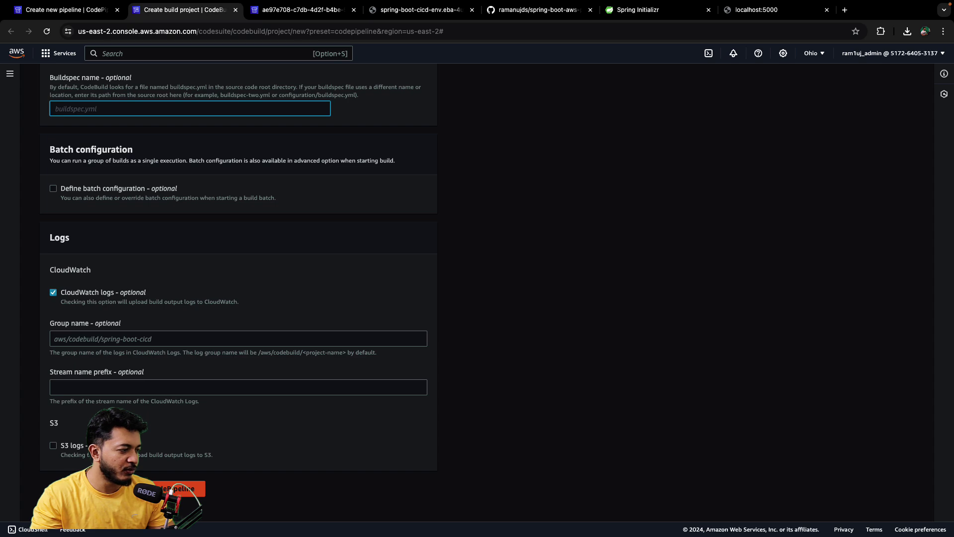
left_click(189, 489)
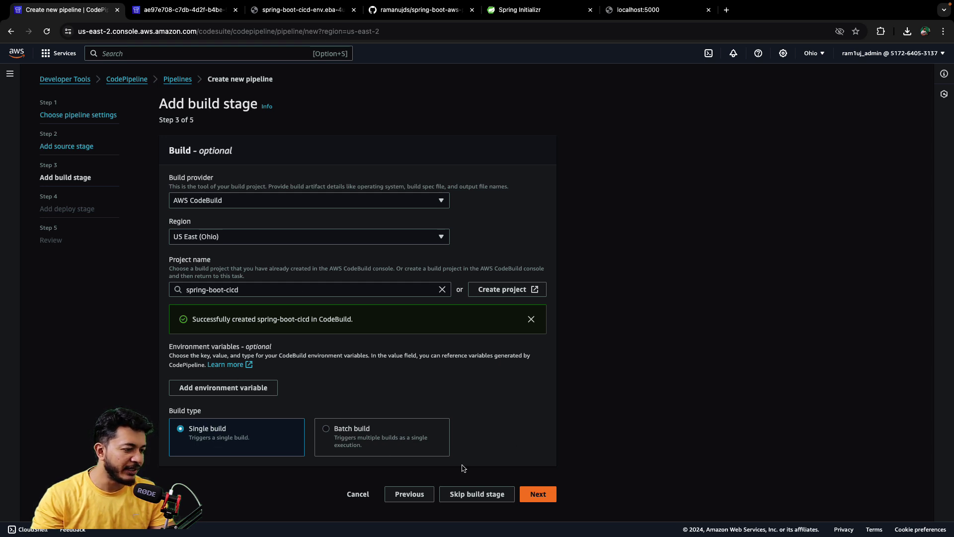
left_click(538, 494)
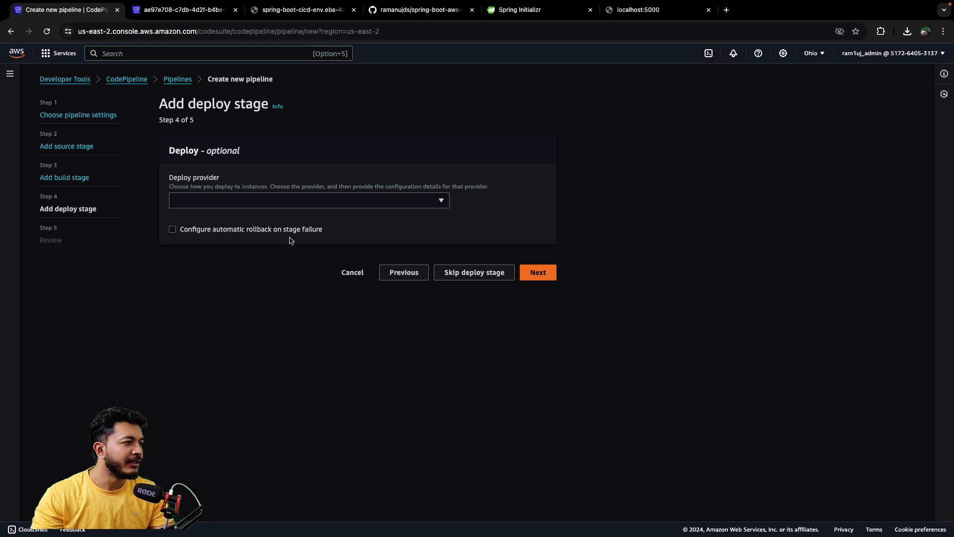
- Configure the deploy stage with AWS Elastic Beanstalk, application spring-boot-cicd and environment Spring-boot-cicd-env
left_click(273, 204)
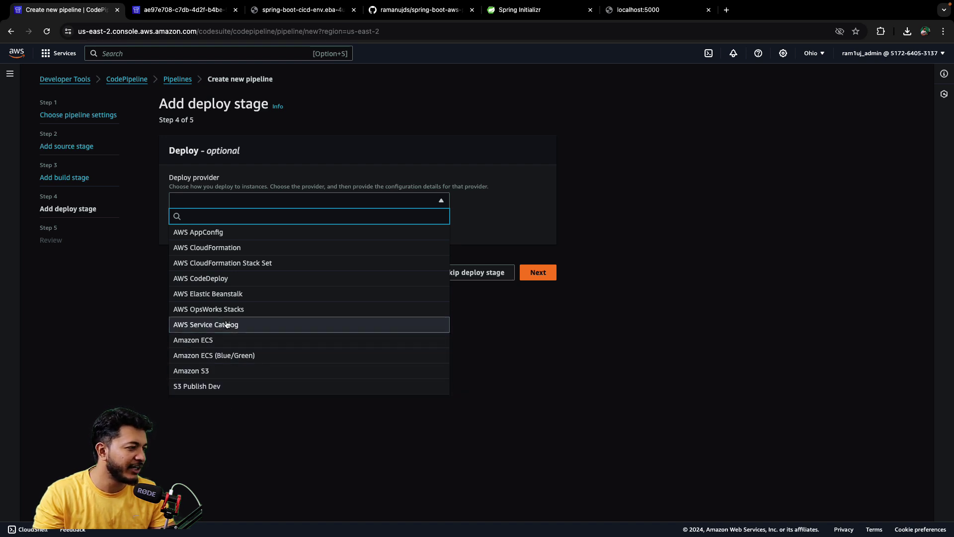
left_click(218, 294)
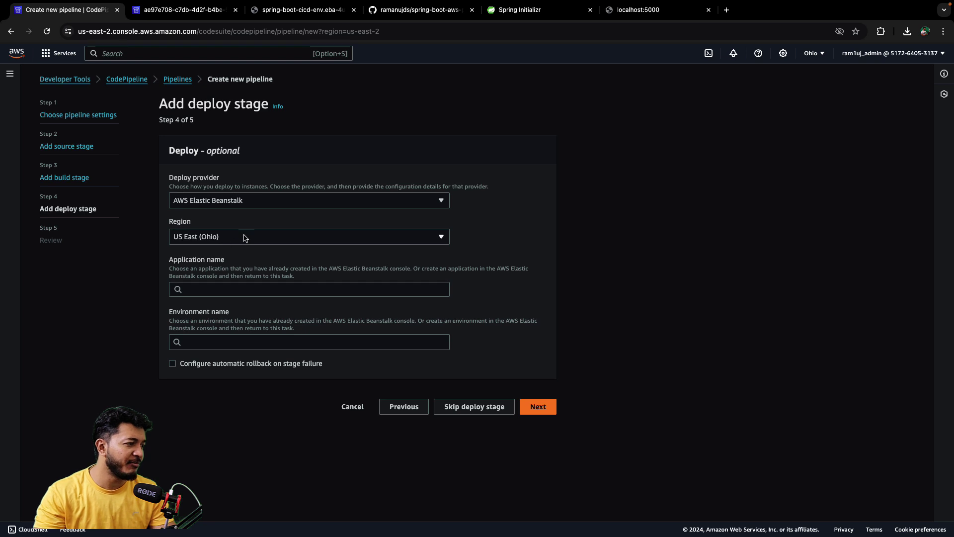
left_click(208, 284)
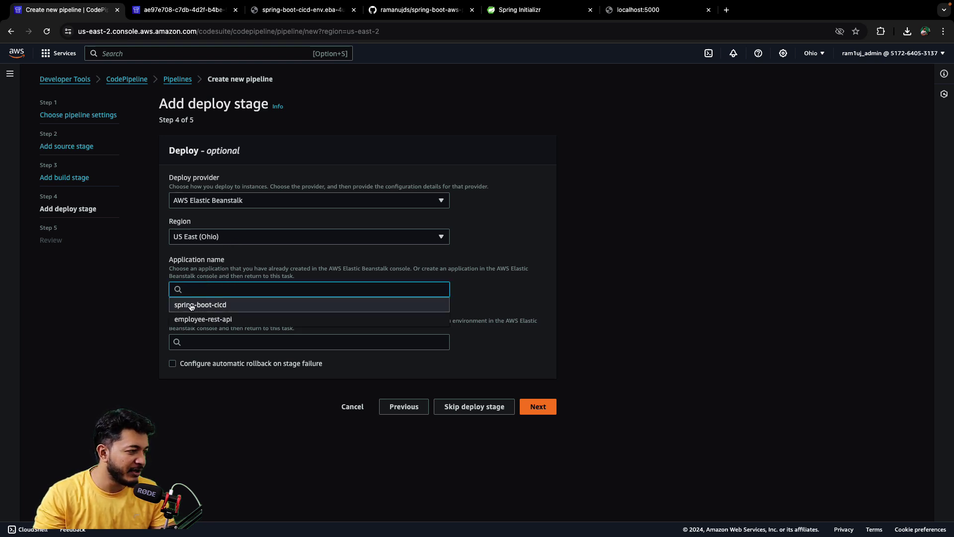
left_click(221, 306)
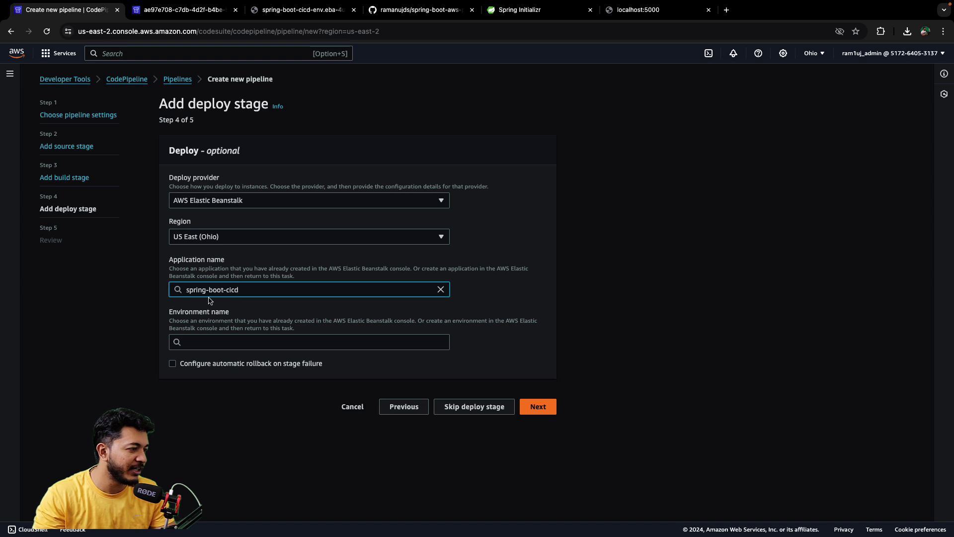
left_click(201, 344)
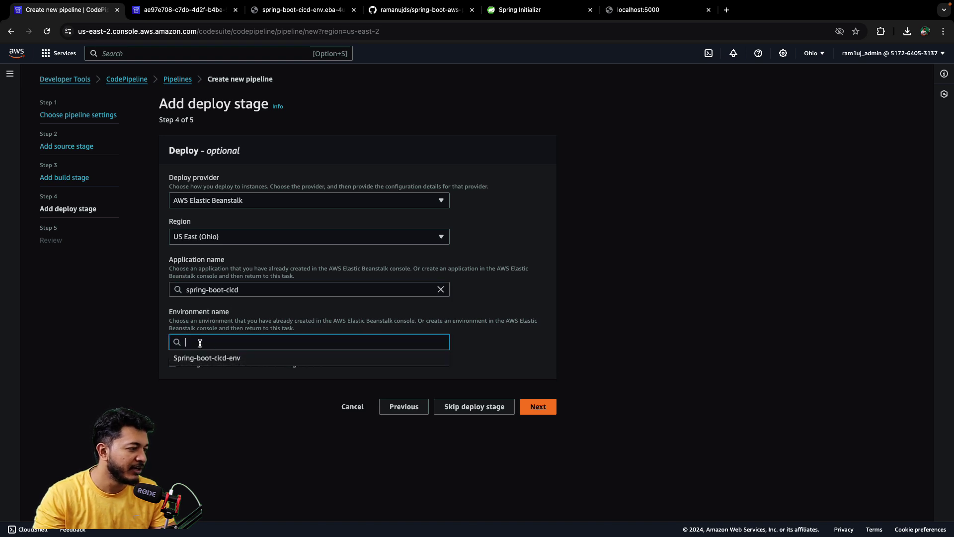
left_click(204, 359)
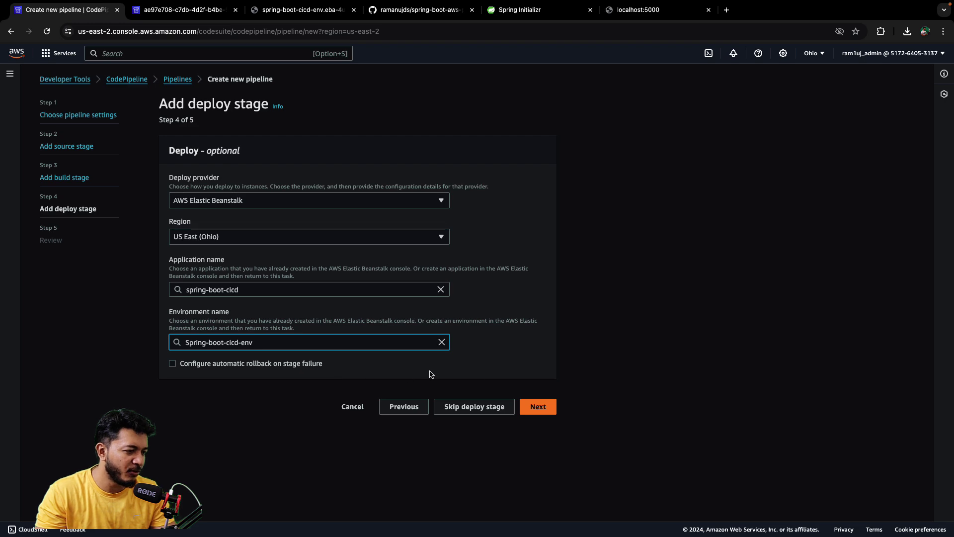
- Continue to the review of the pipeline settings and create the spring-boot-cicd pipeline
left_click(539, 407)
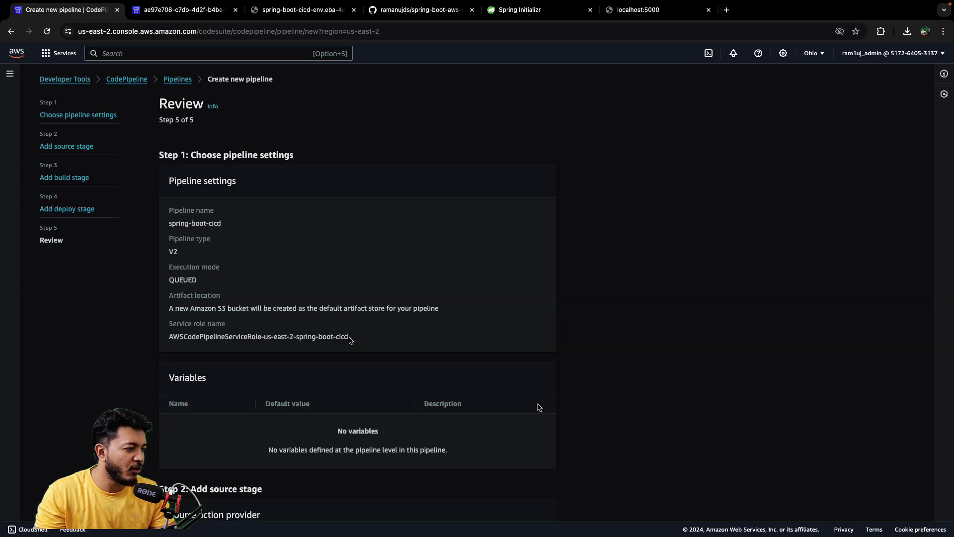
scroll(350, 340, "down", 15)
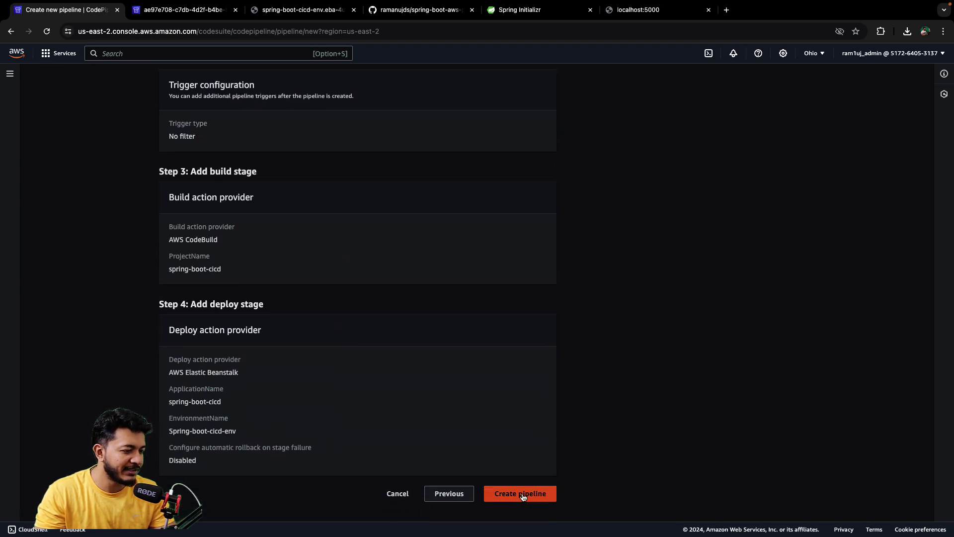
left_click(520, 493)
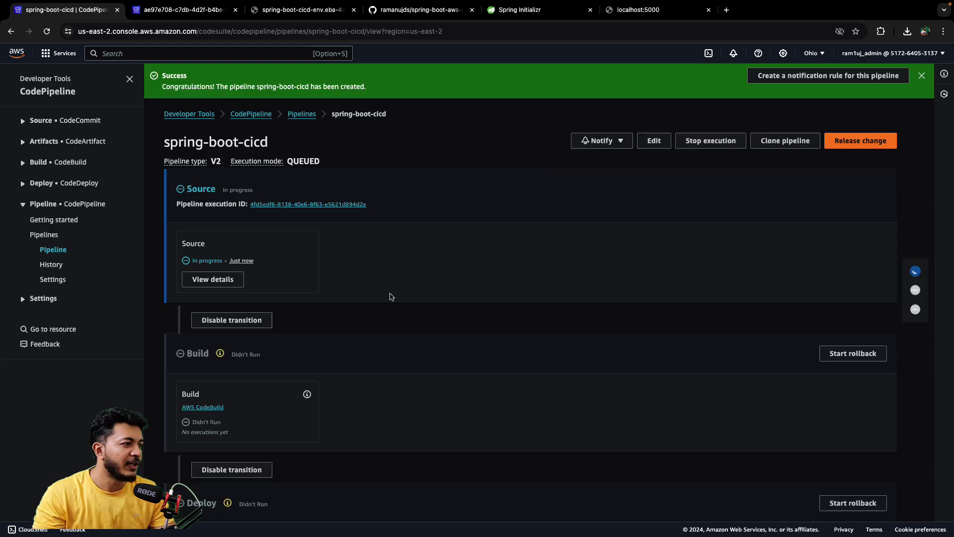
- Examine the source stage's execution details and its commit message in the spring-boot-cicd pipeline
scroll(380, 285, "down", 1)
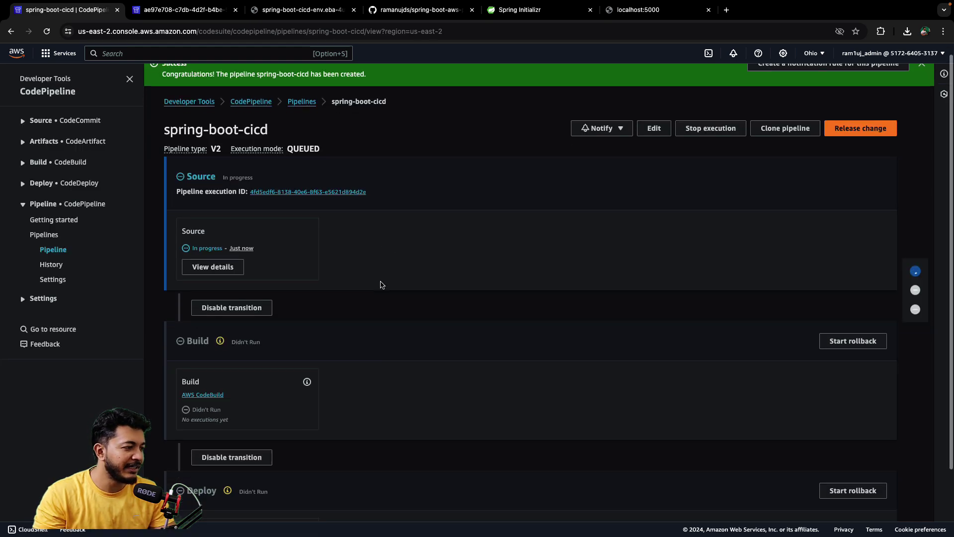
scroll(380, 285, "up", 1)
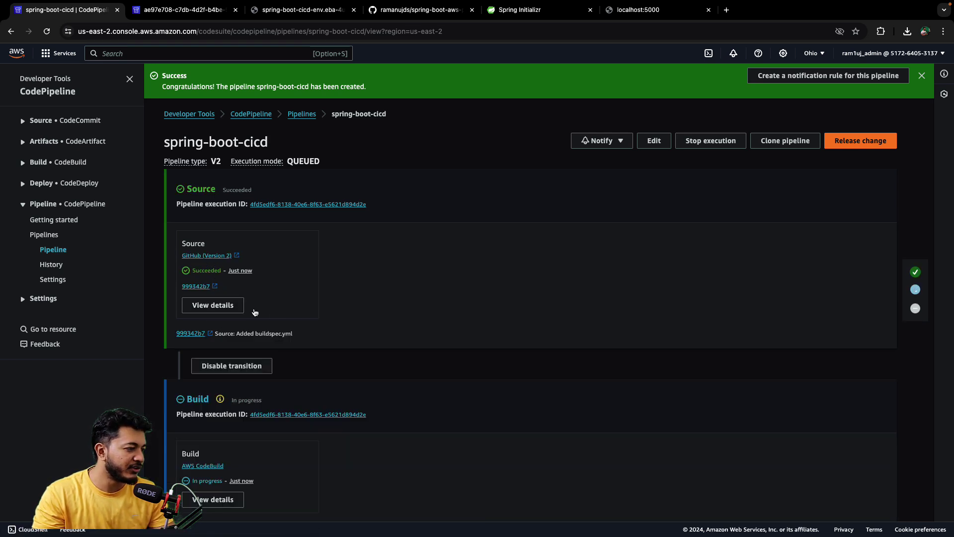
left_click(217, 305)
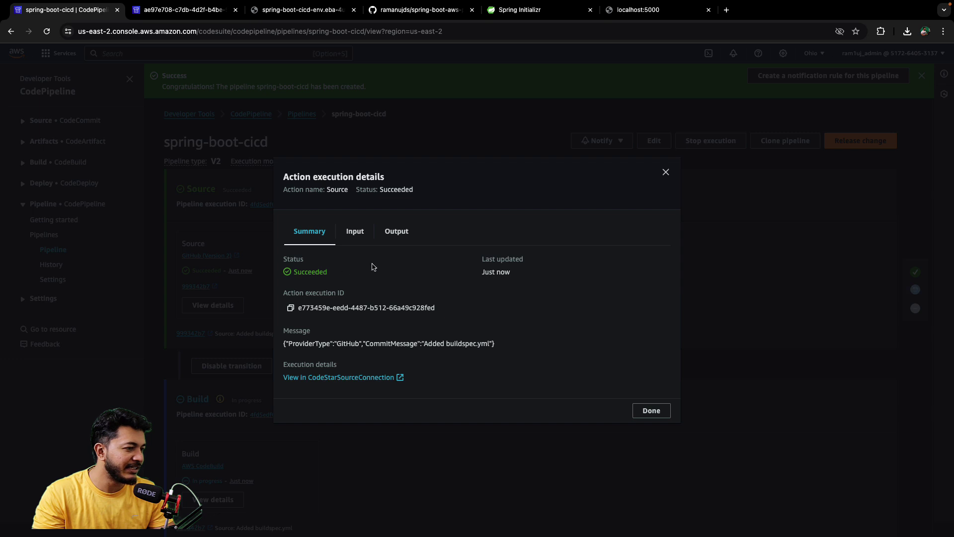
left_click(253, 242)
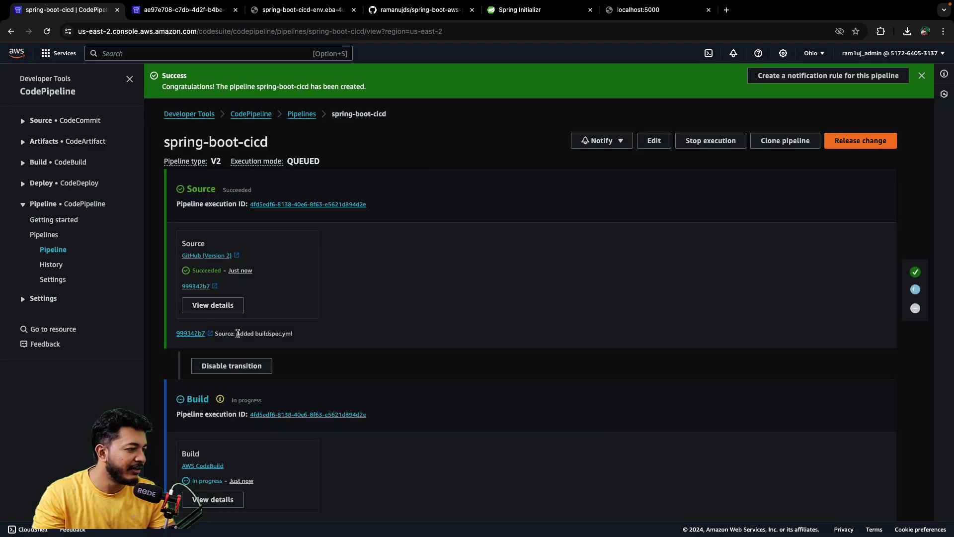
left_click_drag(238, 334, 304, 336)
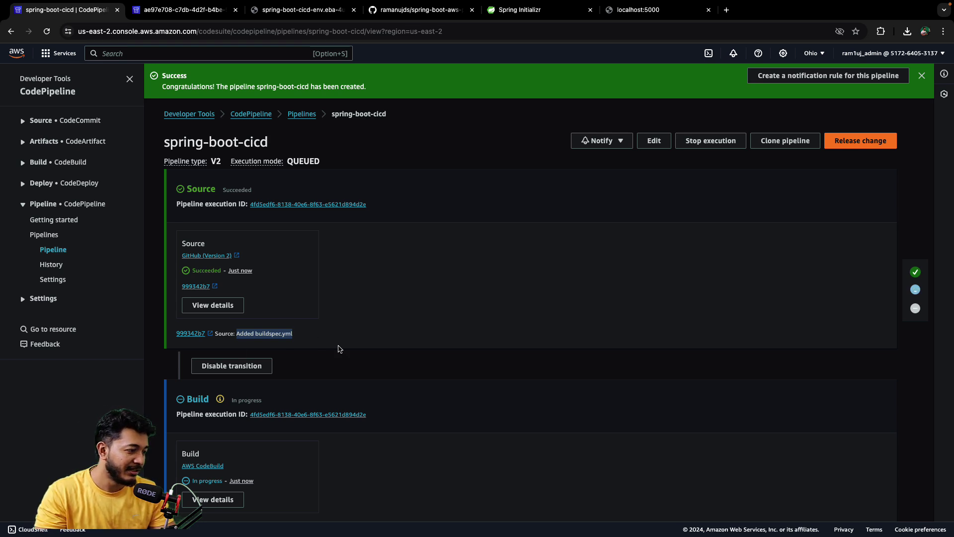
- Open the build stage's execution details, read through the CodeBuild log, and close the details
scroll(326, 304, "down", 2)
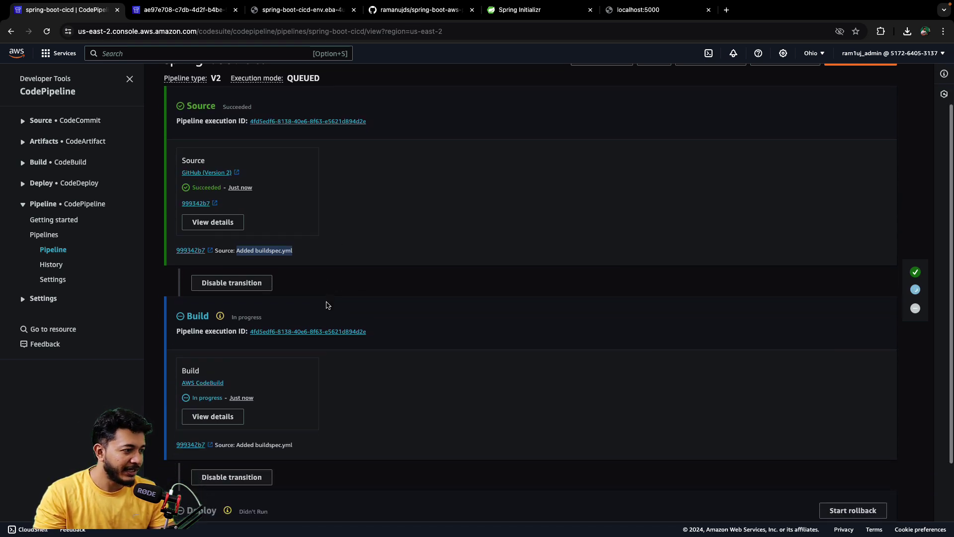
scroll(298, 348, "down", 3)
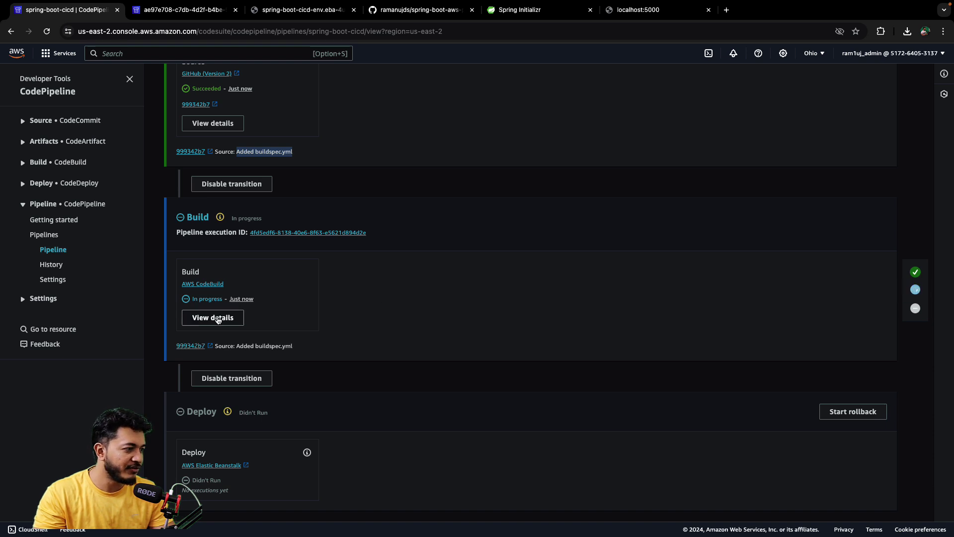
left_click(216, 318)
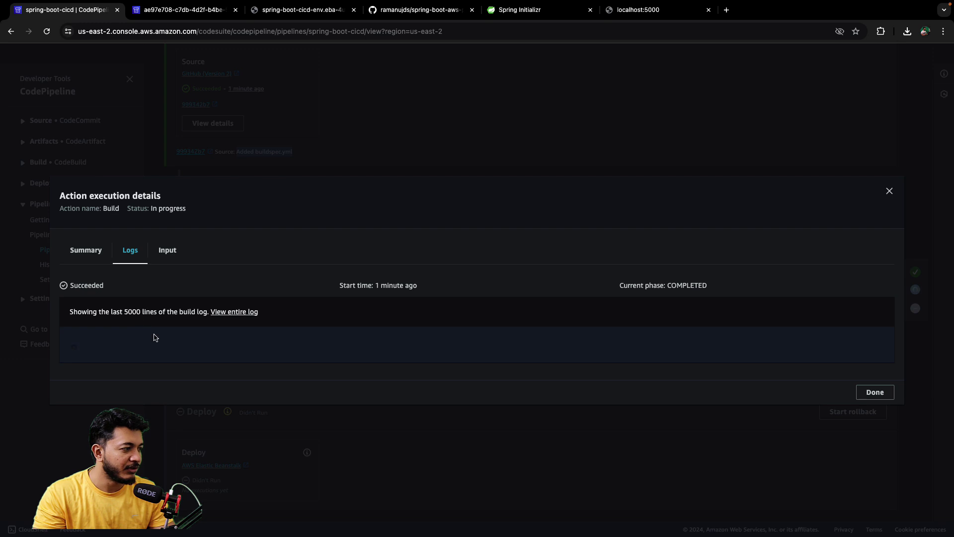
scroll(220, 293, "down", 20)
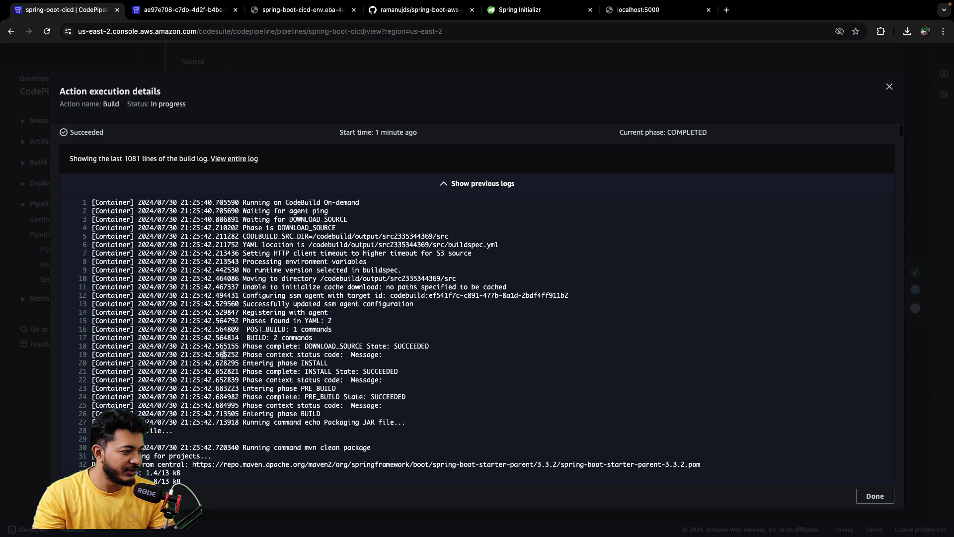
scroll(224, 356, "down", 20)
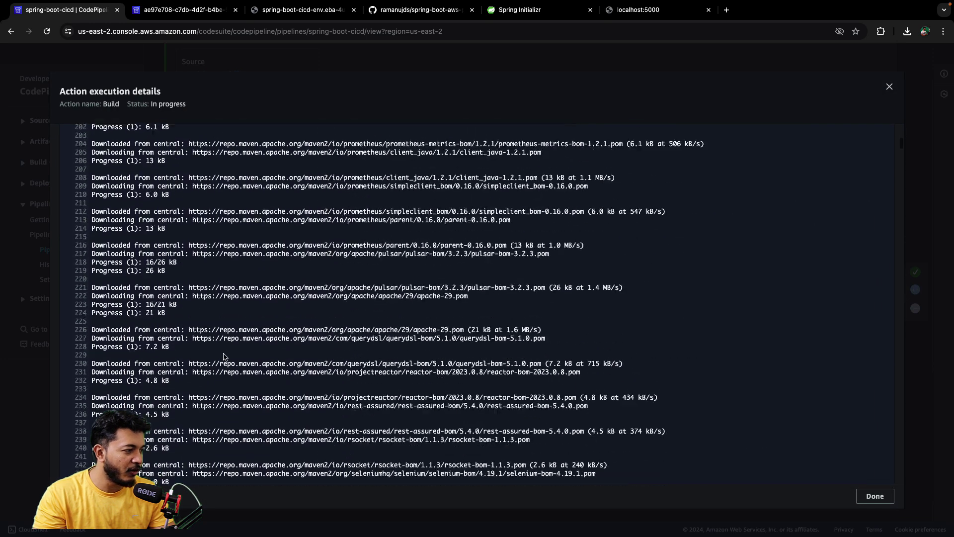
scroll(224, 354, "down", 20)
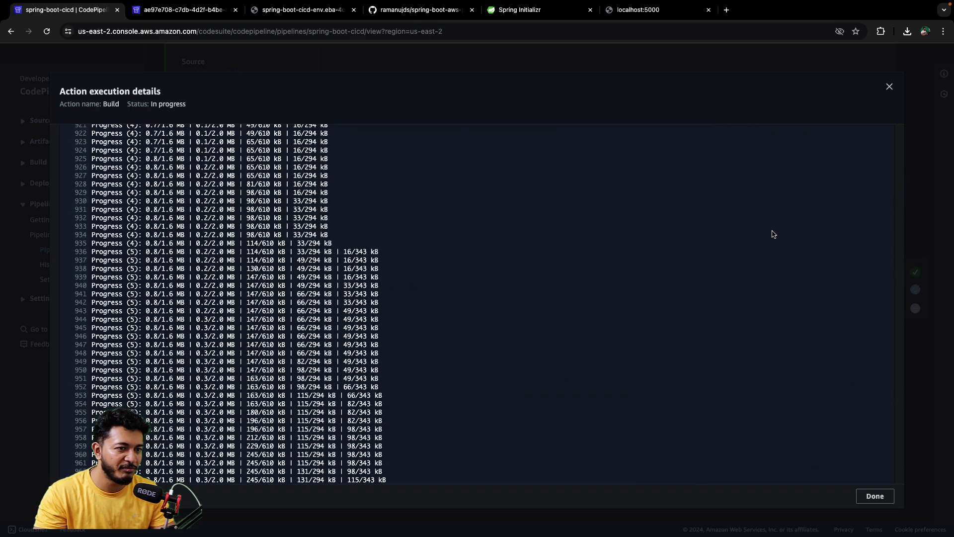
scroll(446, 300, "down", 20)
scroll(446, 301, "down", 20)
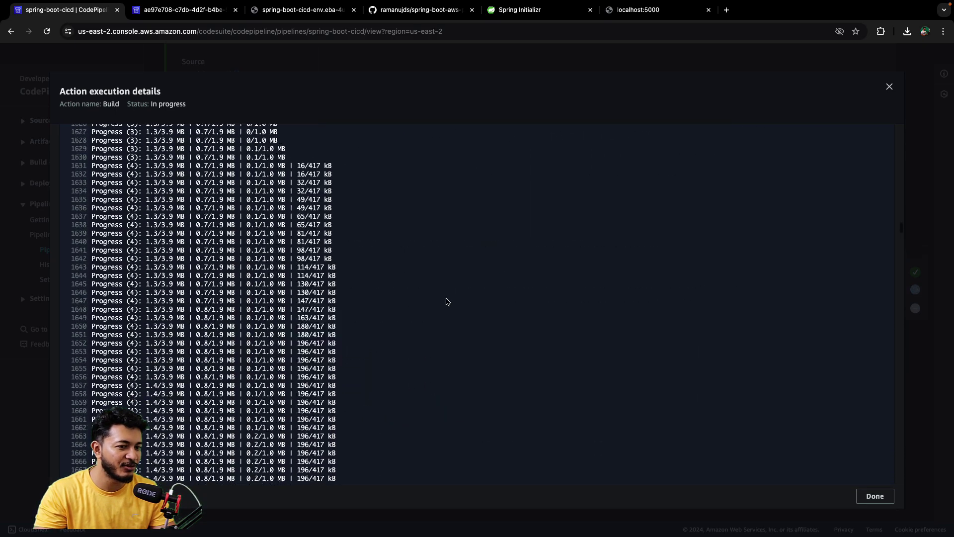
scroll(446, 302, "down", 20)
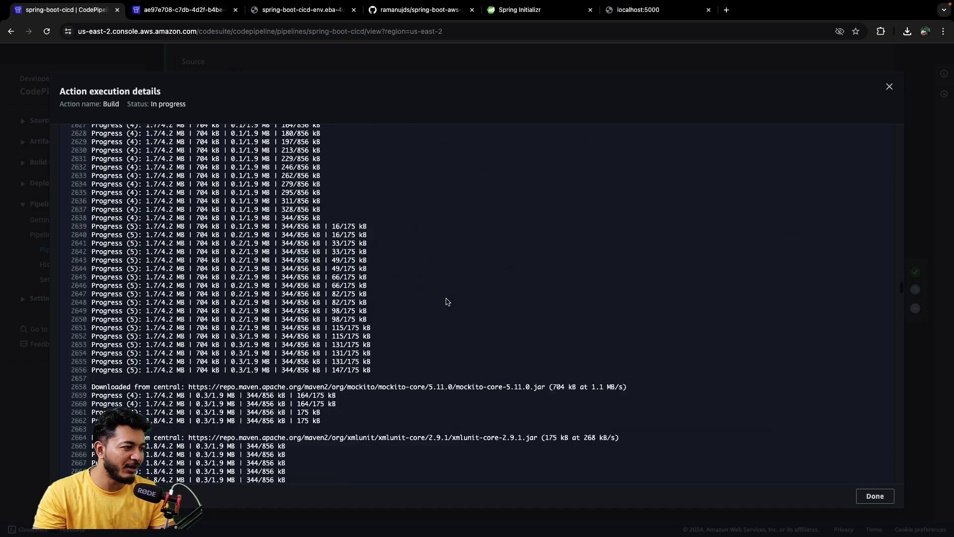
scroll(446, 300, "down", 3)
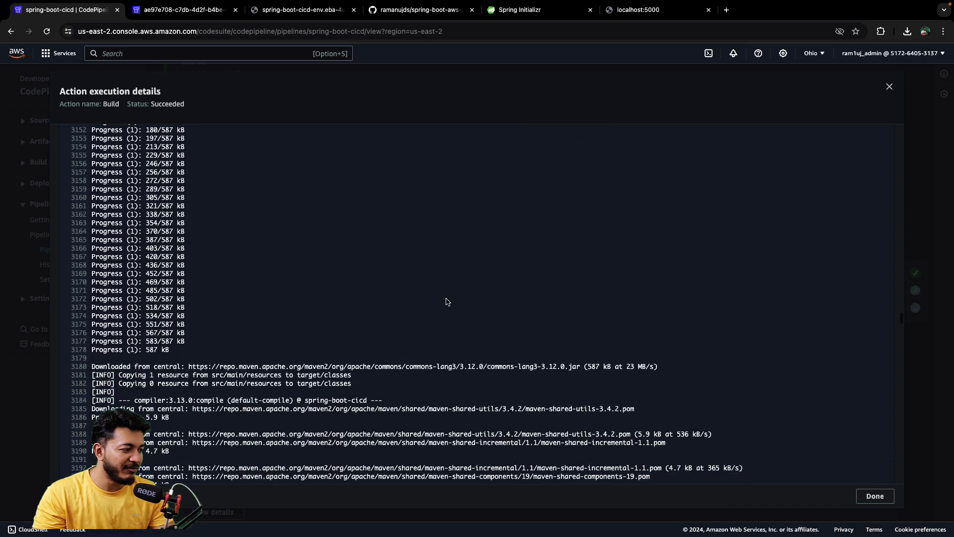
scroll(497, 268, "up", 3)
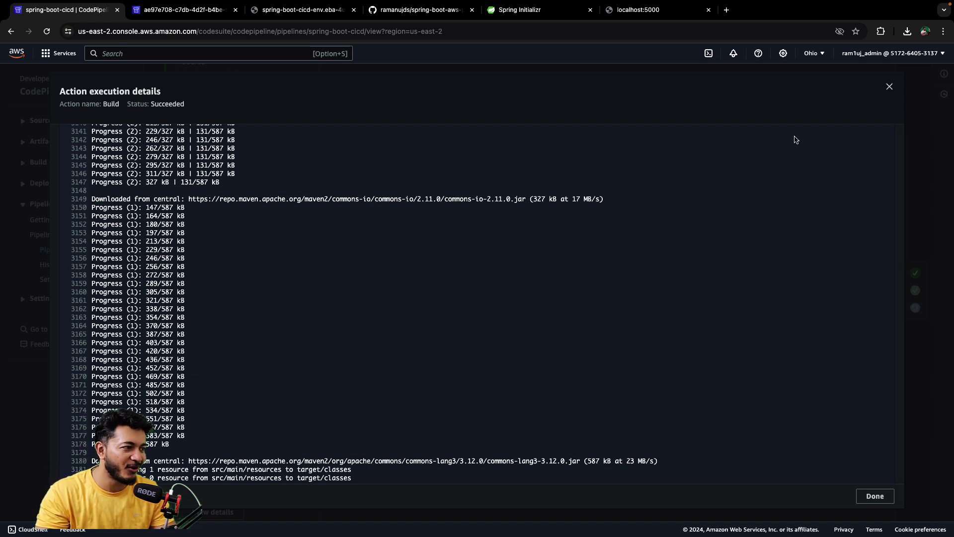
left_click(889, 88)
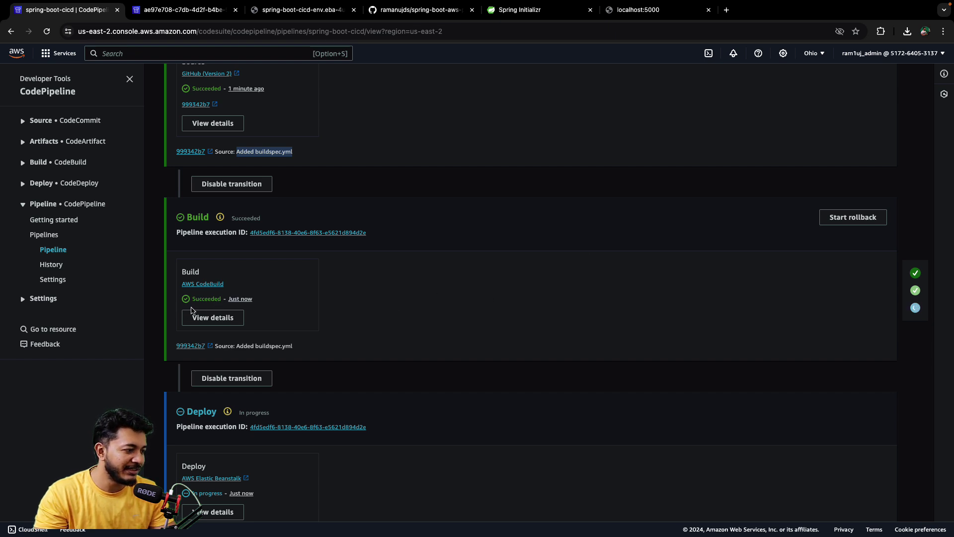
- Check the execution details of the pipeline's Elastic Beanstalk deploy stage and close them
scroll(214, 298, "down", 2)
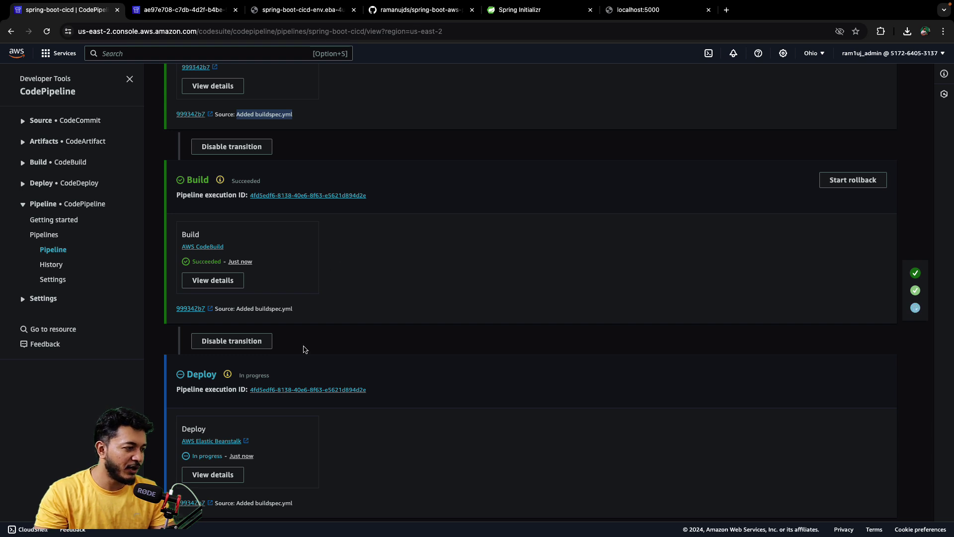
scroll(337, 367, "down", 1)
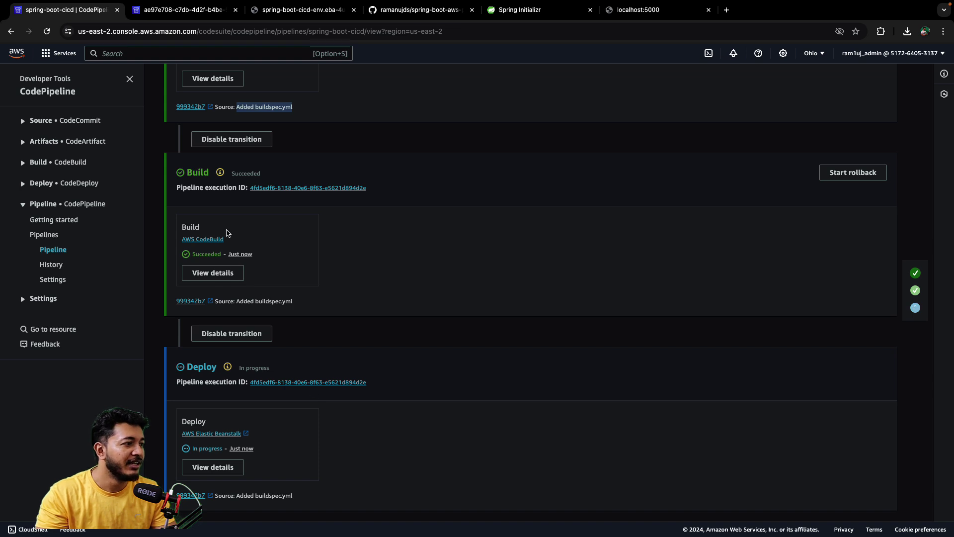
left_click(221, 467)
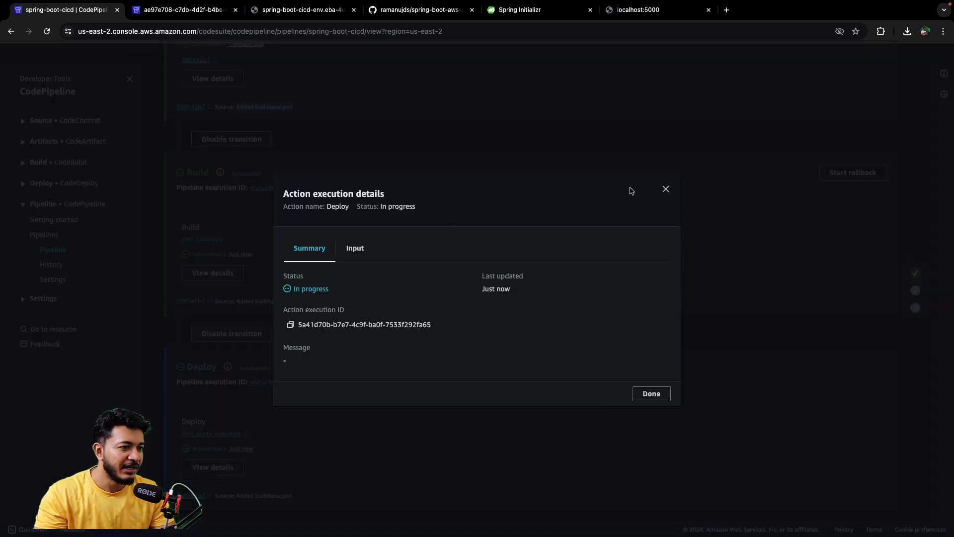
left_click(666, 189)
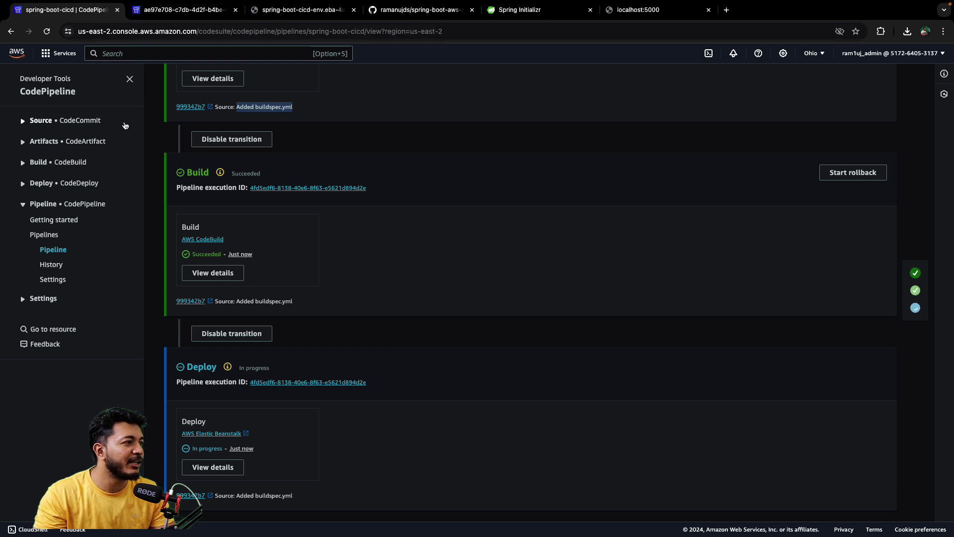
- Close the browser page of the spring-boot-cicd-conn connection and view the deployed Elastic Beanstalk application page
scroll(185, 113, "up", 5)
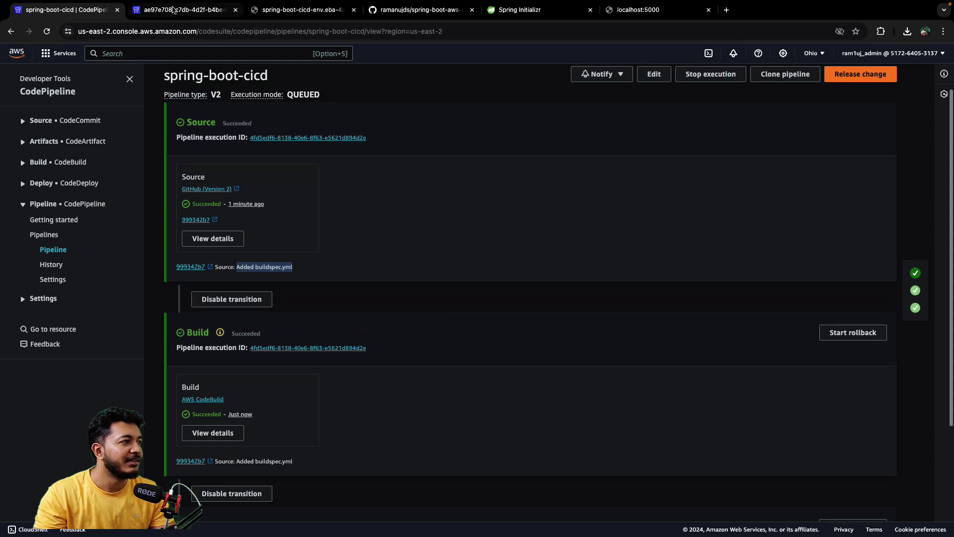
left_click(174, 10)
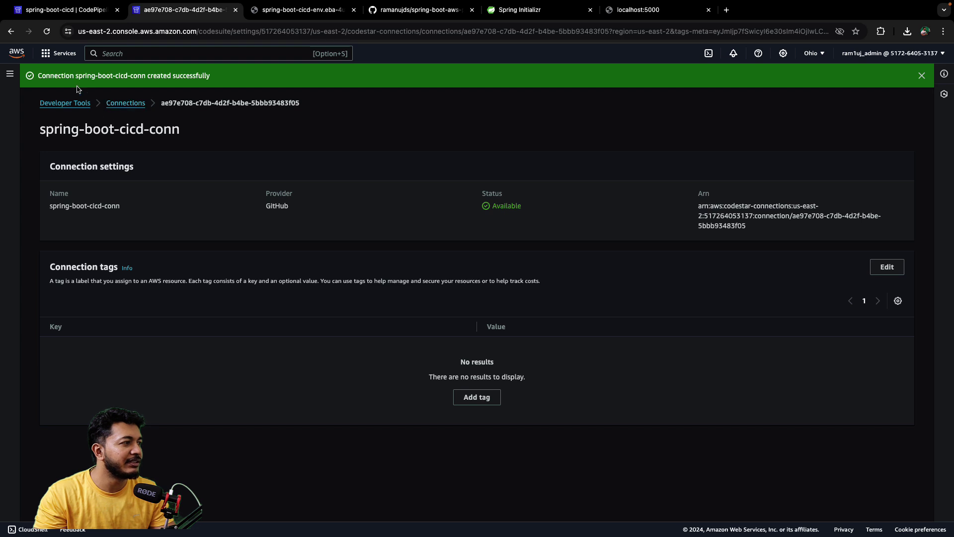
left_click(235, 10)
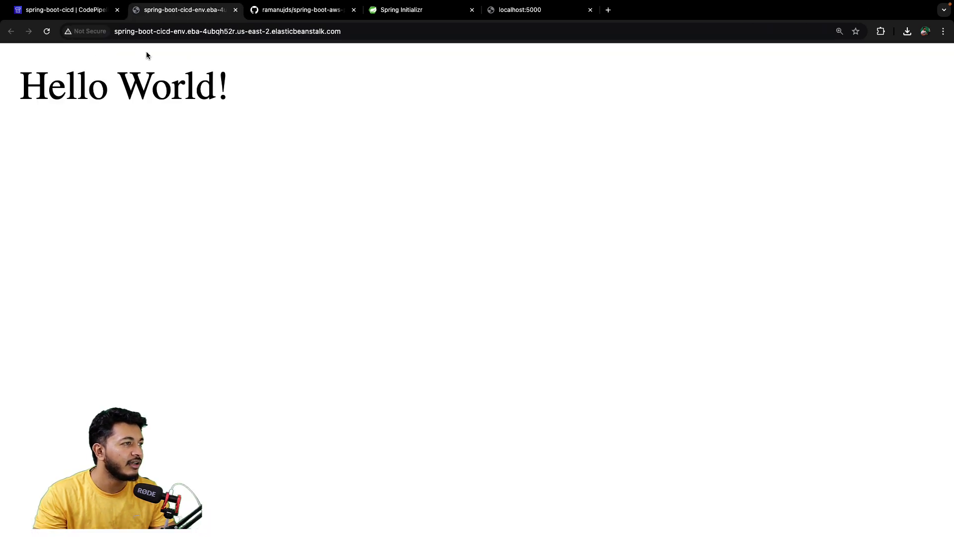
- Review the statuses of the pipeline's source, build and deploy stages, and return to the Elastic Beanstalk application page
key("ctrl+shift+Tab")
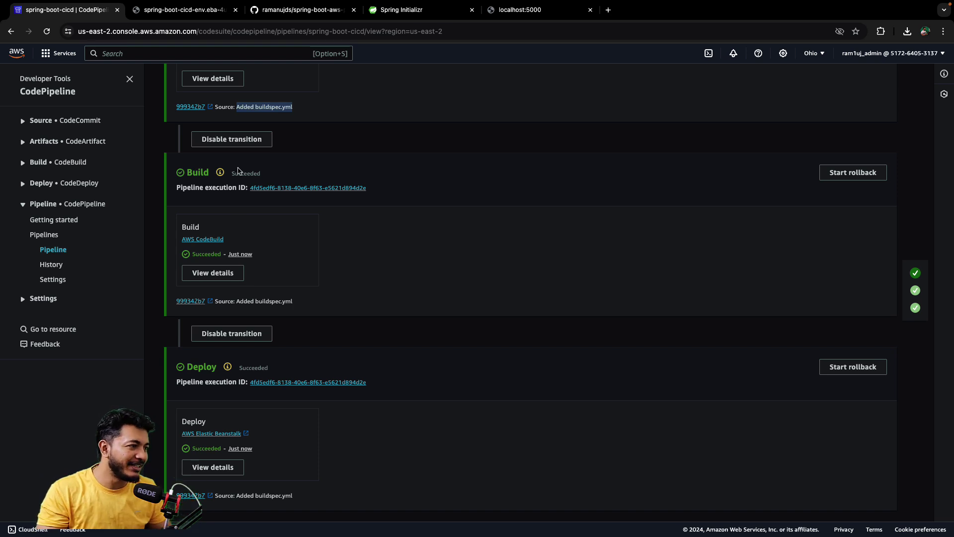
scroll(239, 171, "up", 3)
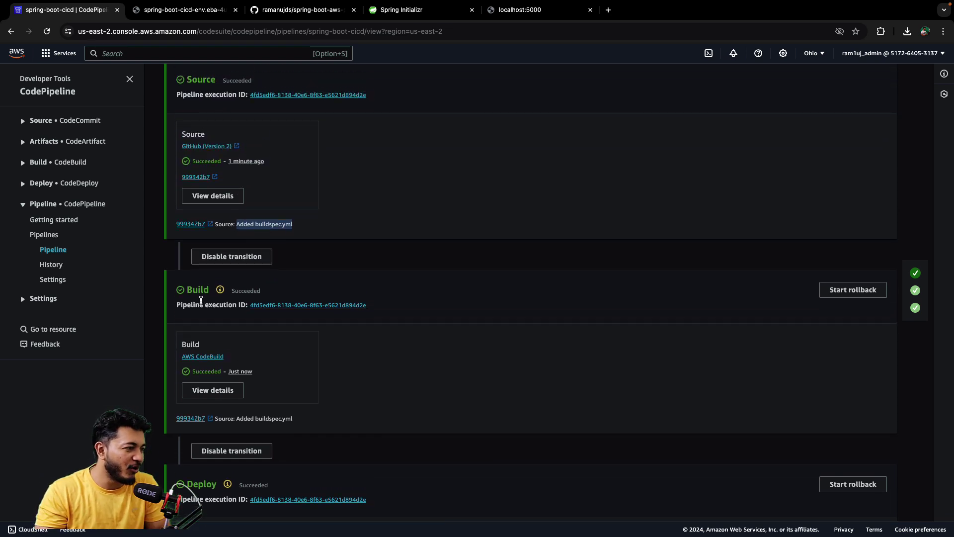
scroll(284, 360, "down", 3)
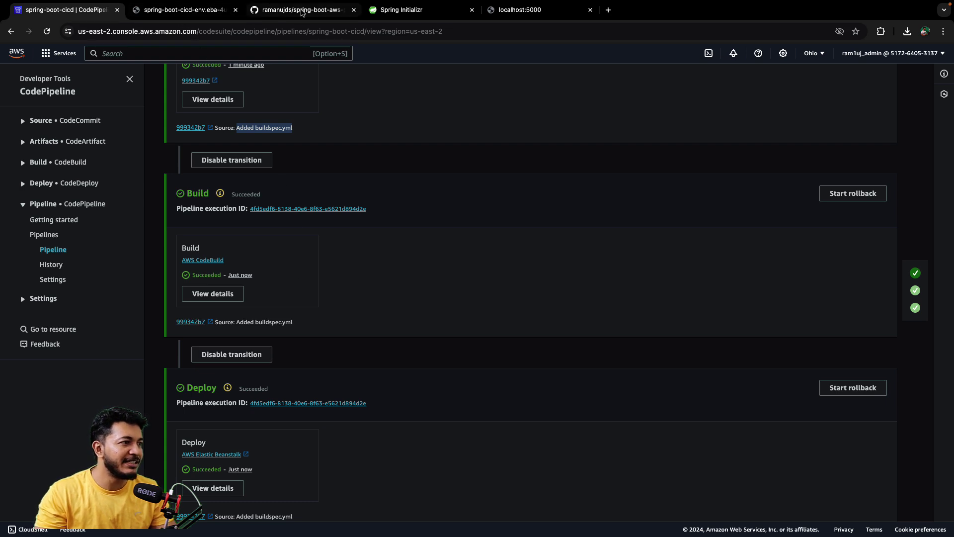
left_click(150, 11)
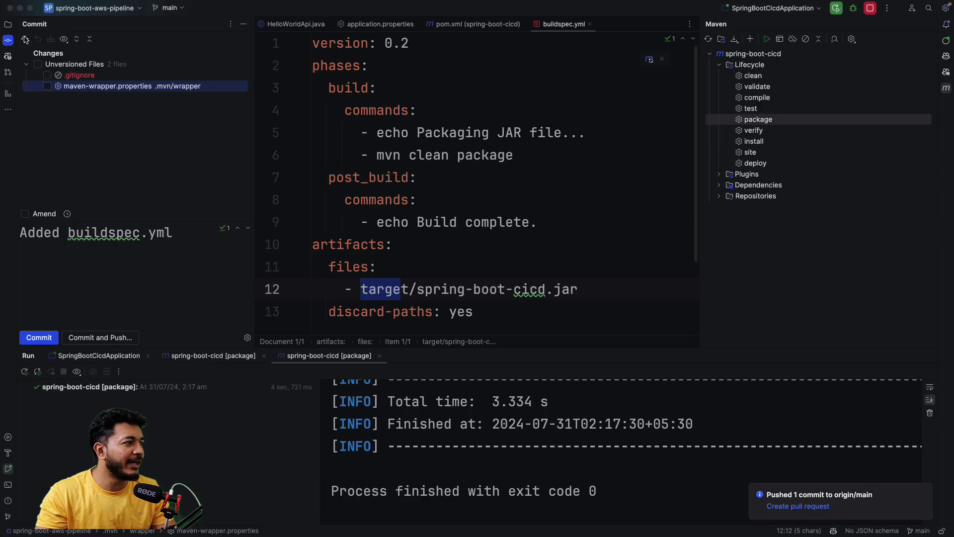
- In IntelliJ IDEA, open the HelloWorldApi class from the api package under src/main/java in the project tree
left_click(7, 26)
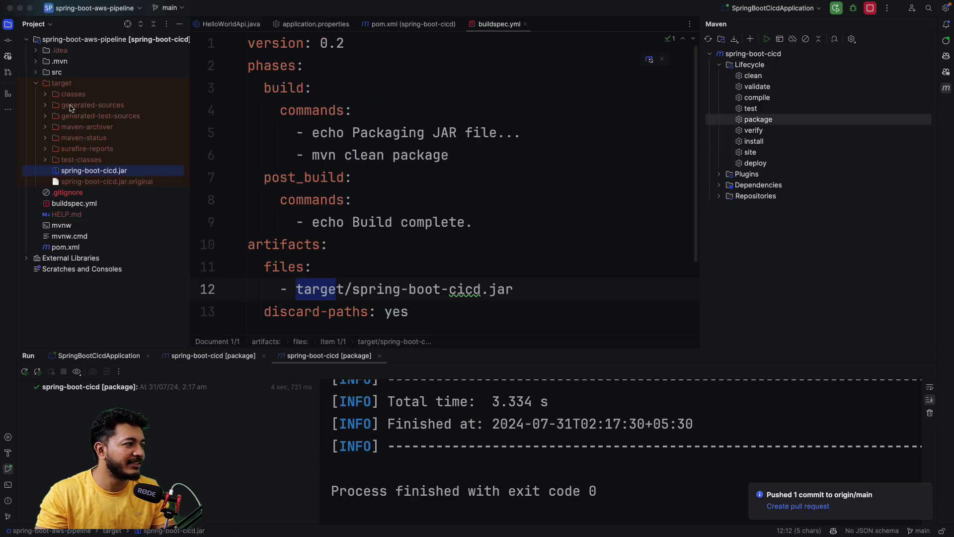
double_click(54, 75)
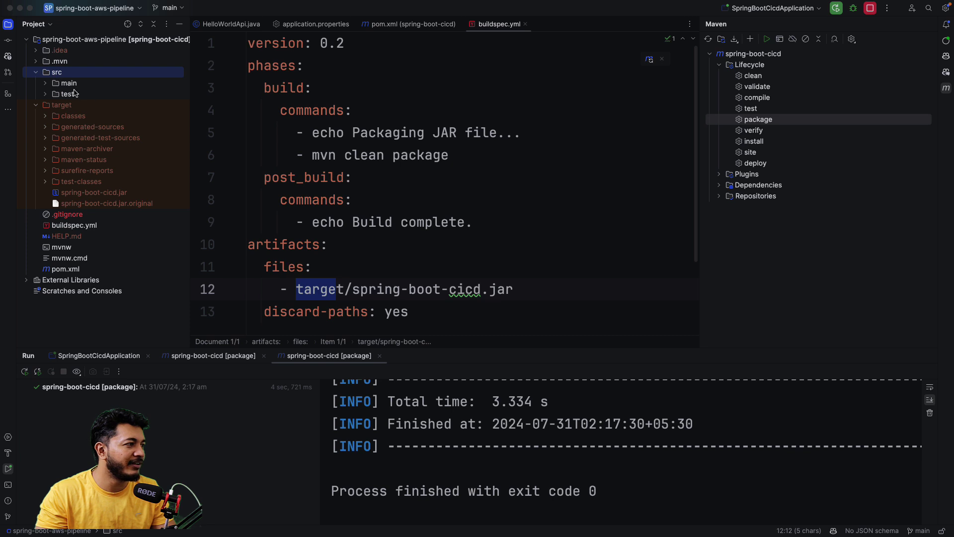
double_click(69, 83)
double_click(80, 95)
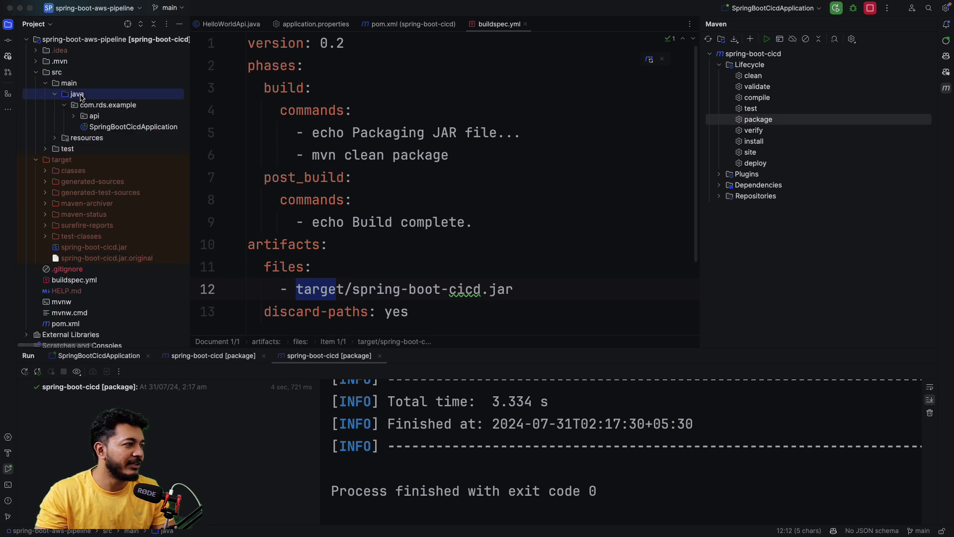
double_click(94, 116)
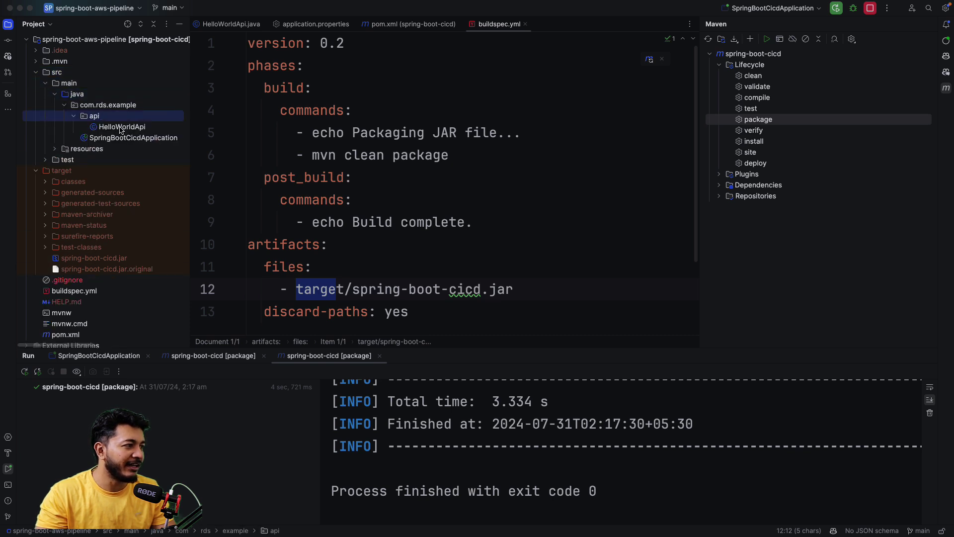
double_click(121, 127)
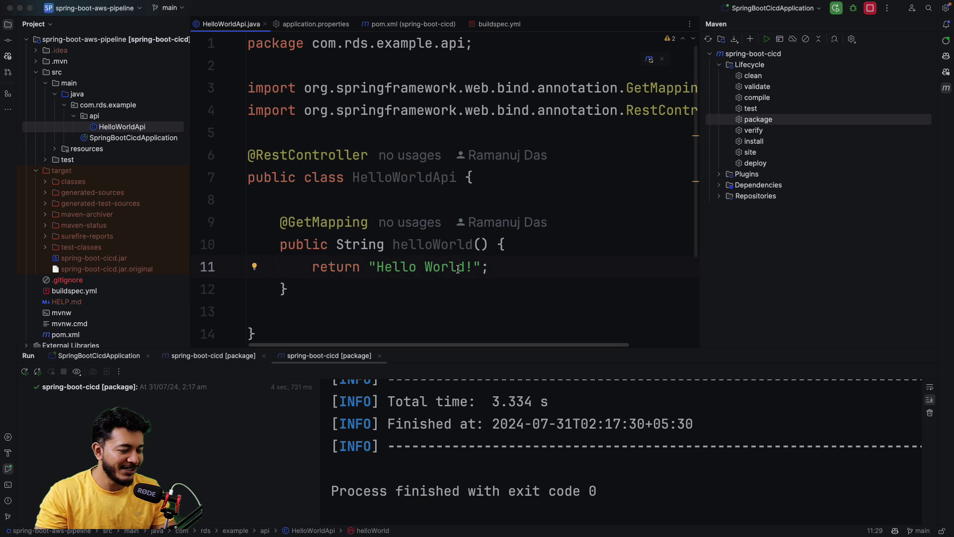
- Change the string returned by the helloWorld method to "Hello World! Well Done!"
left_click(472, 267)
type("Well")
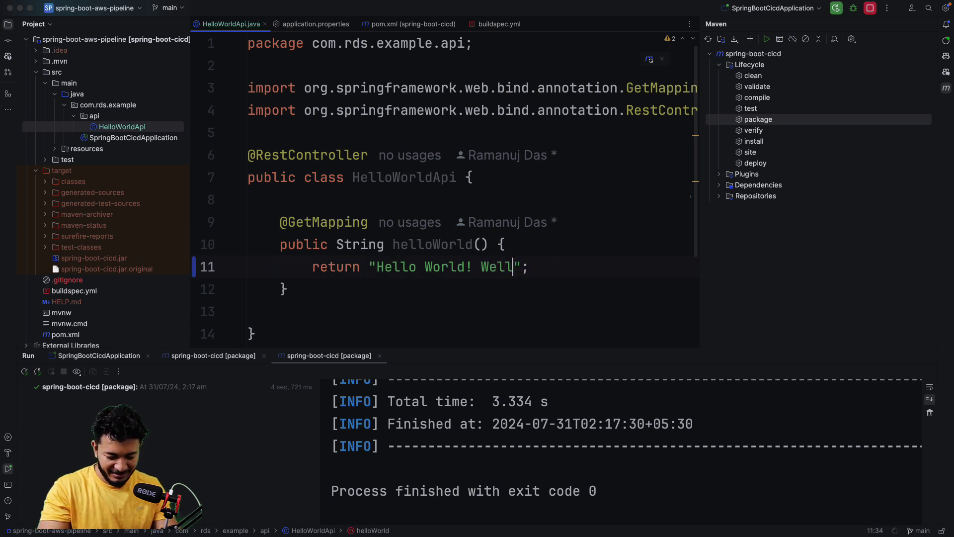
type(" D")
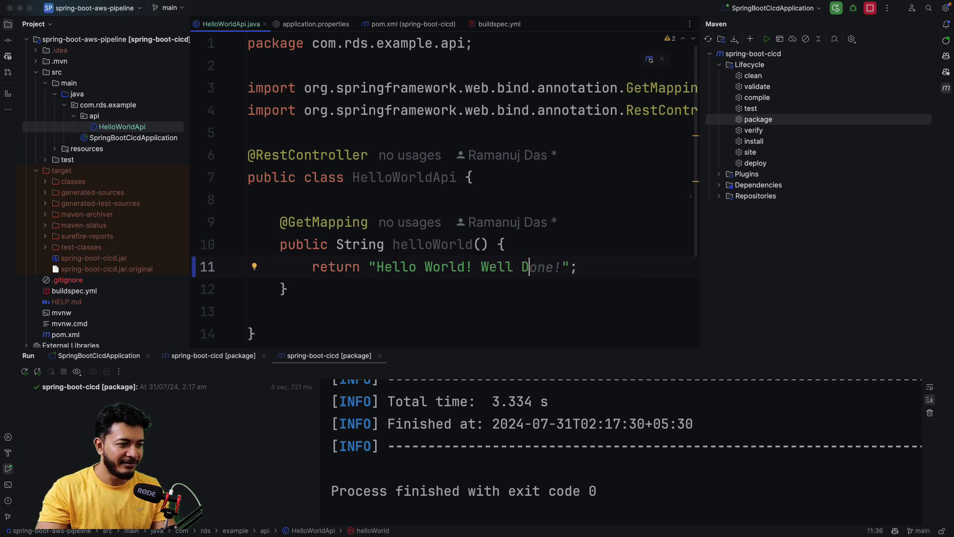
key("Tab")
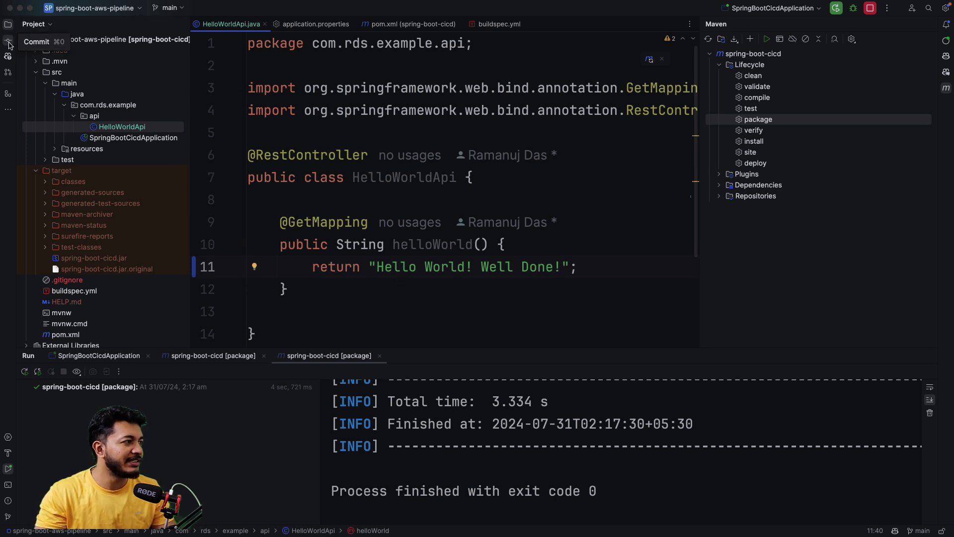
- Include the changed HelloWorldApi.java in a new commit and replace the commit message with "Updated the api"
left_click(8, 40)
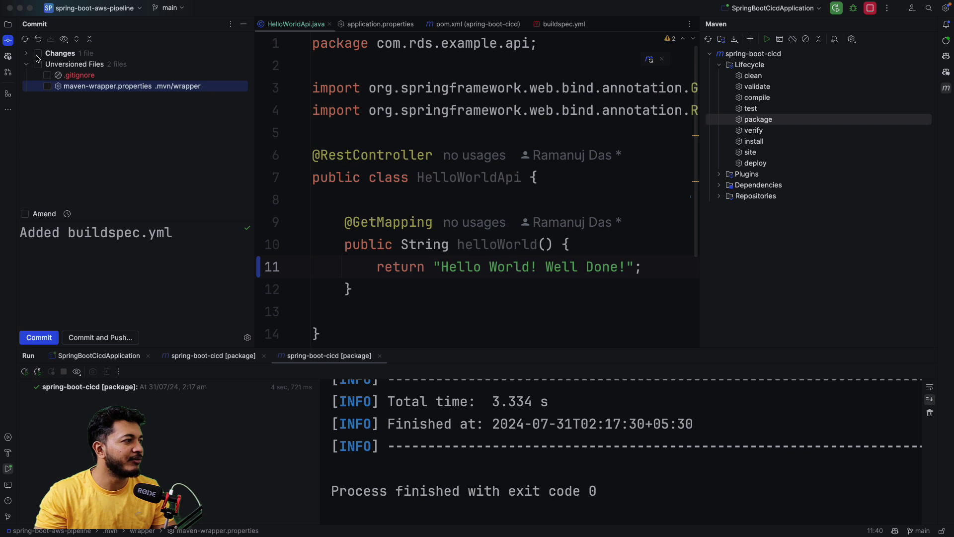
left_click(26, 53)
left_click(47, 64)
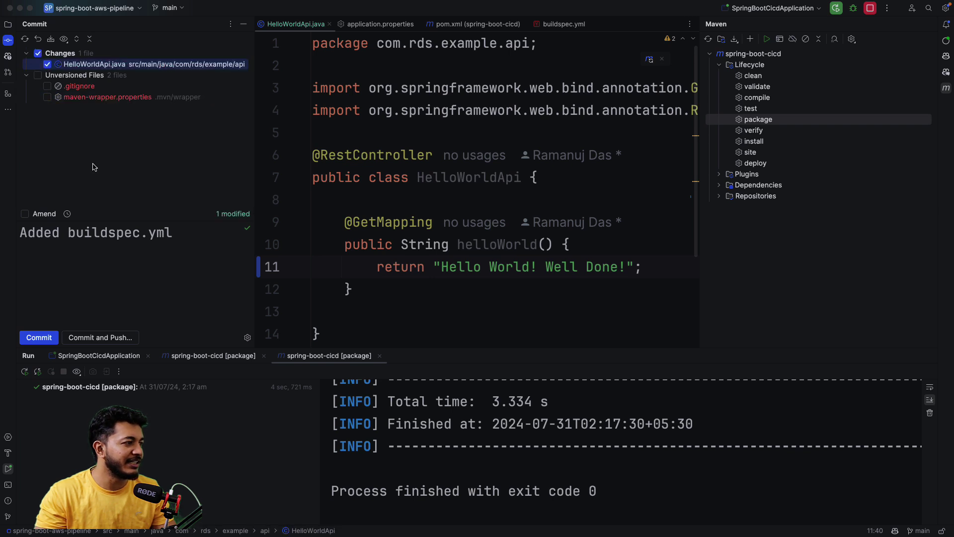
left_click(112, 238)
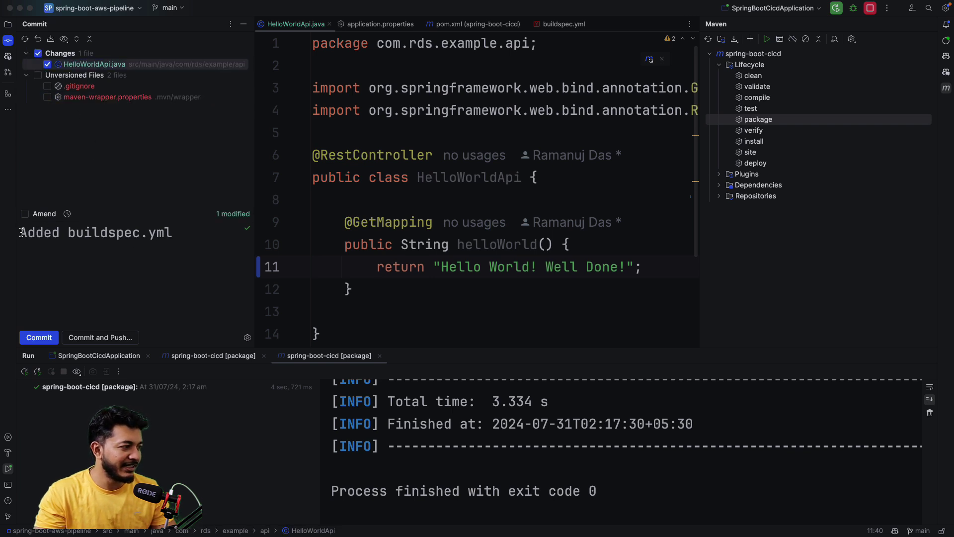
left_click_drag(22, 232, 183, 225)
type("Updated")
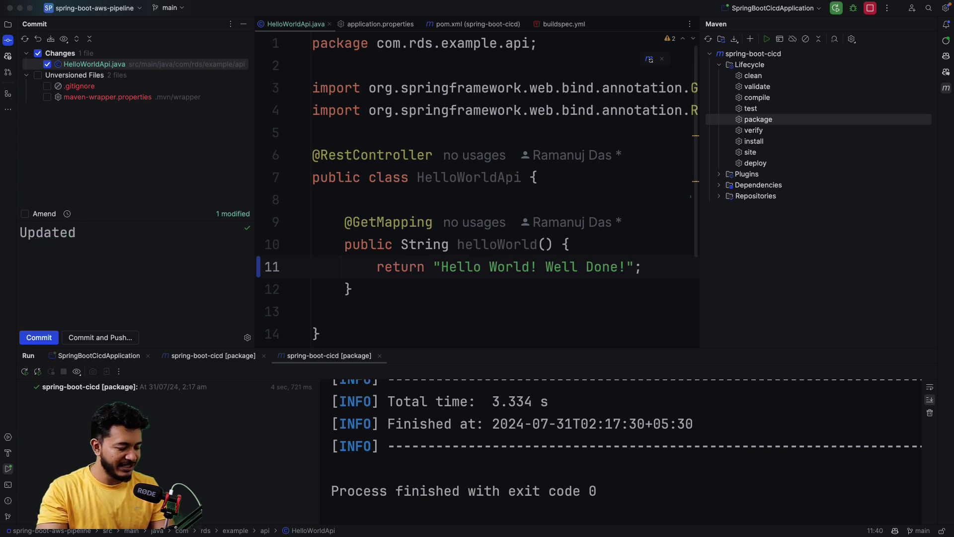
type(" the api")
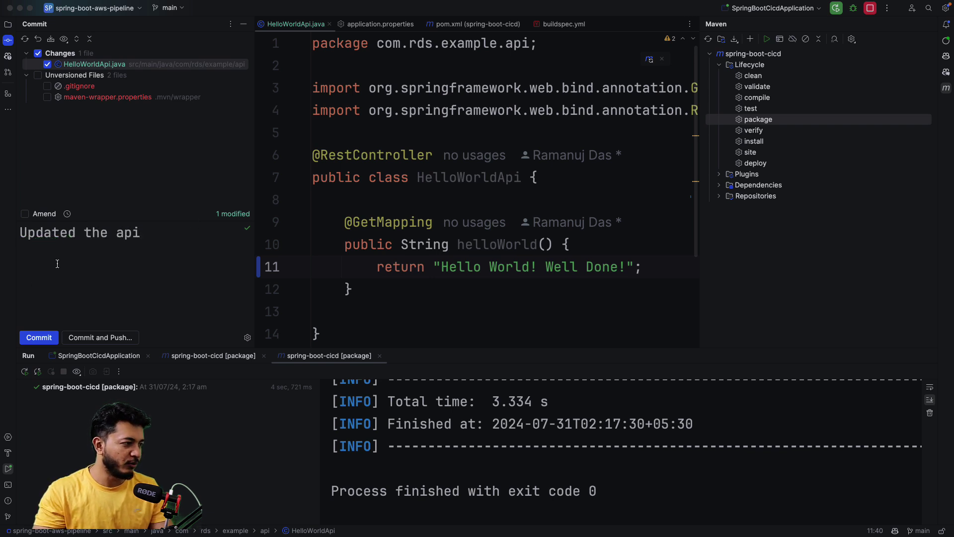
- Commit the change despite the code warnings and push it to the main branch on origin
left_click(113, 340)
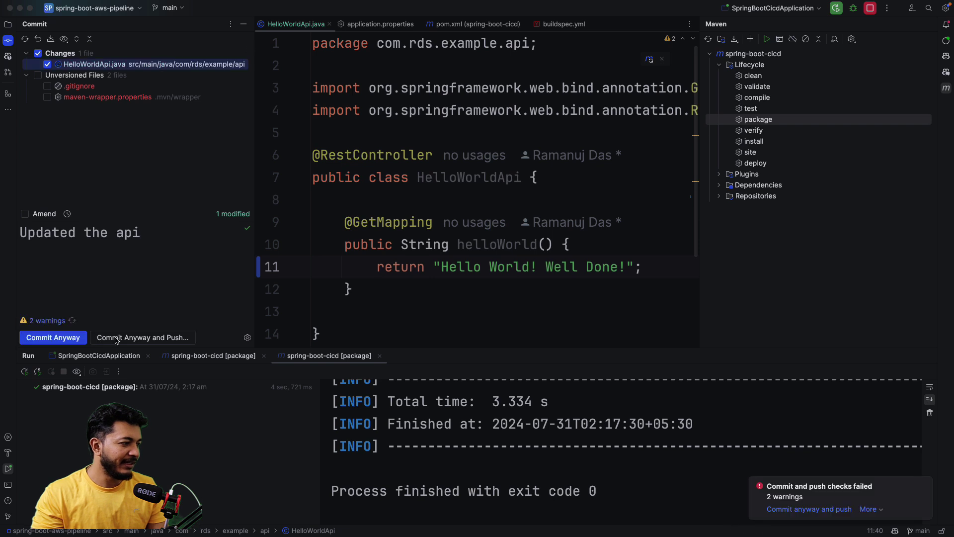
left_click(139, 337)
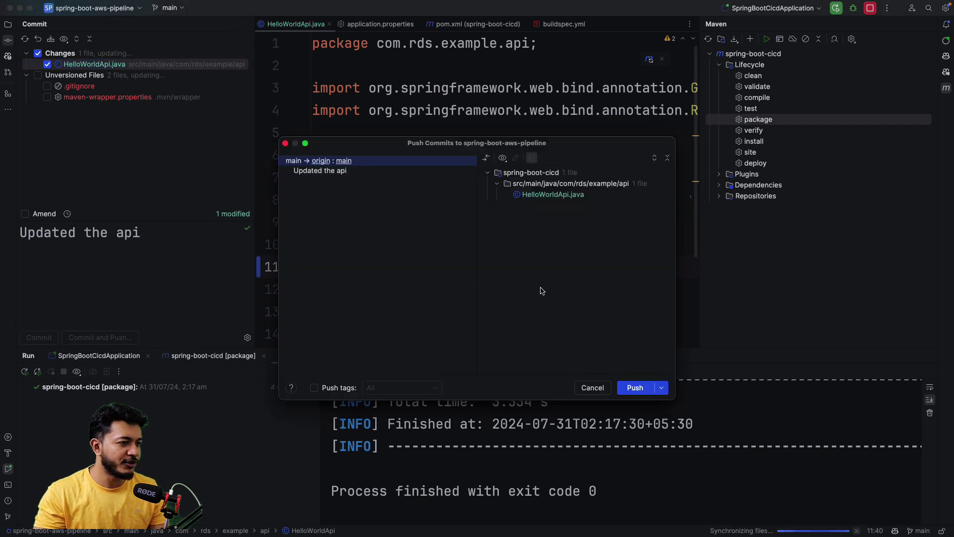
left_click(646, 393)
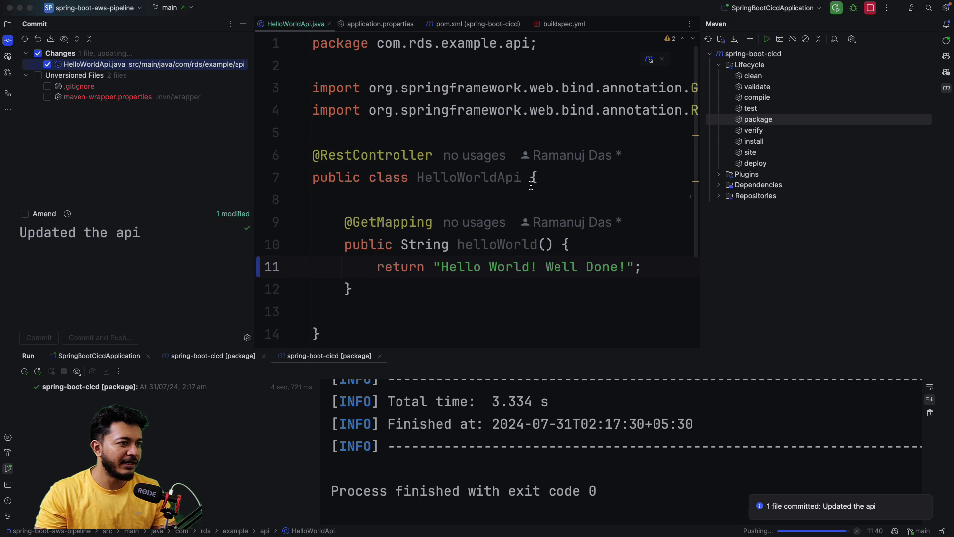
- Switch to the browser, reload the spring-boot-aws-pipeline repository page on GitHub and view its commit history
key("ctrl+Right")
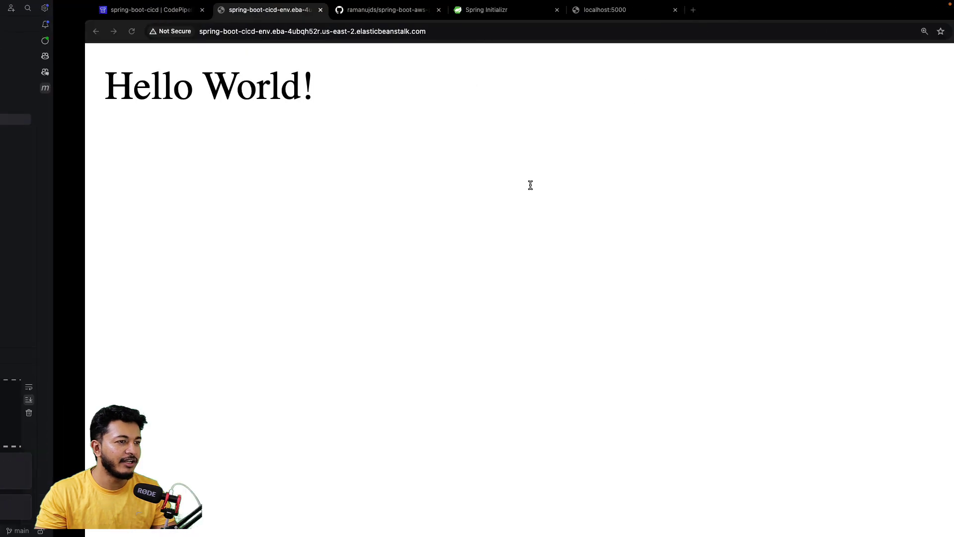
left_click(316, 11)
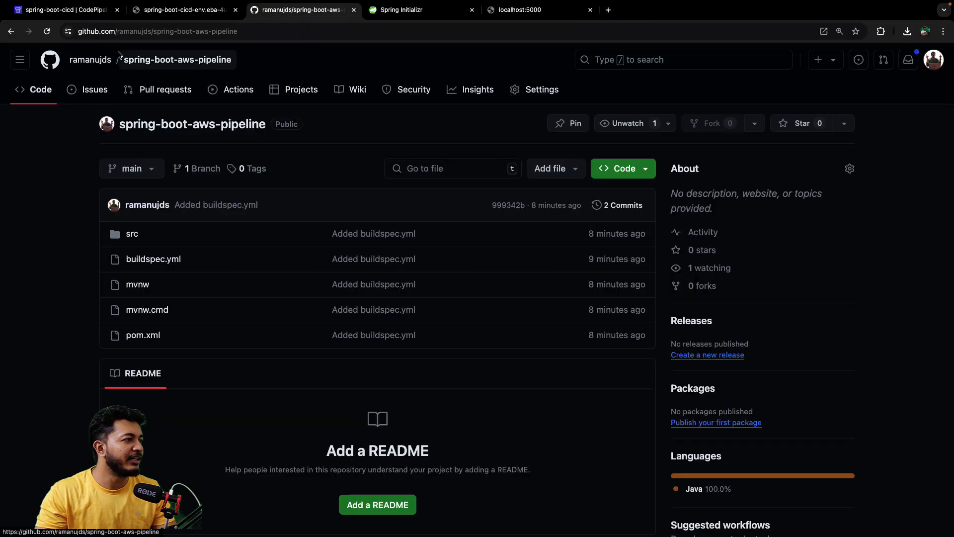
left_click(47, 31)
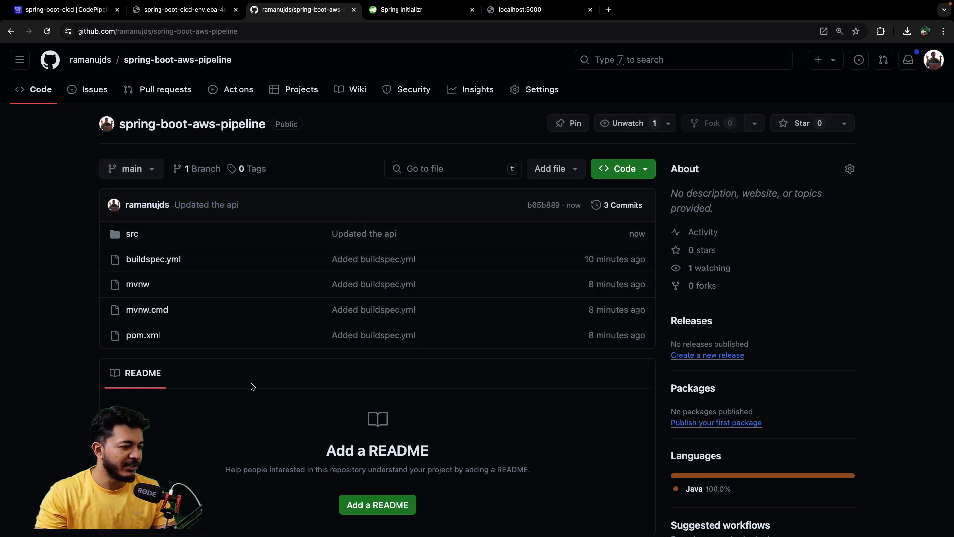
scroll(307, 251, "up", 1)
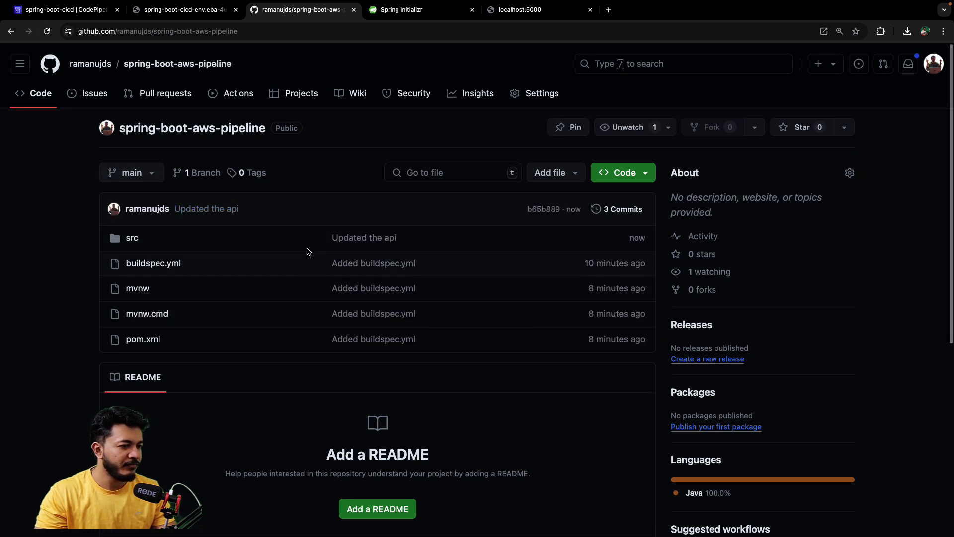
left_click(625, 209)
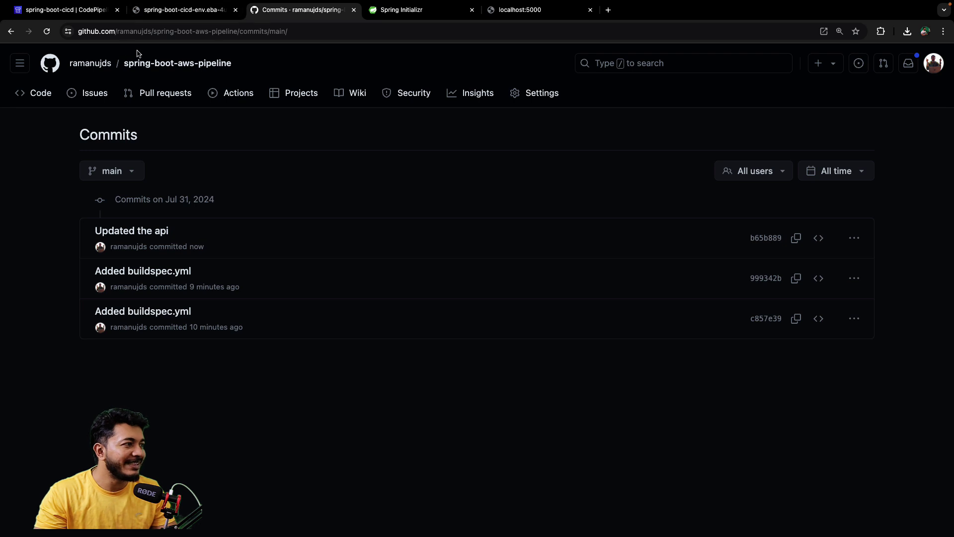
- Check in the spring-boot-cicd pipeline how the source, build and deploy stages process the "Updated the api" commit
left_click(66, 11)
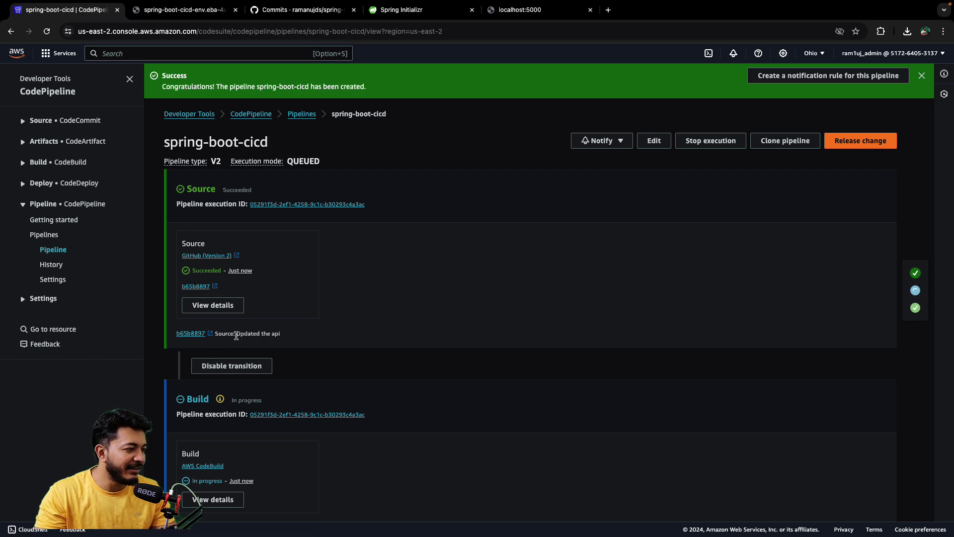
left_click_drag(236, 335, 302, 337)
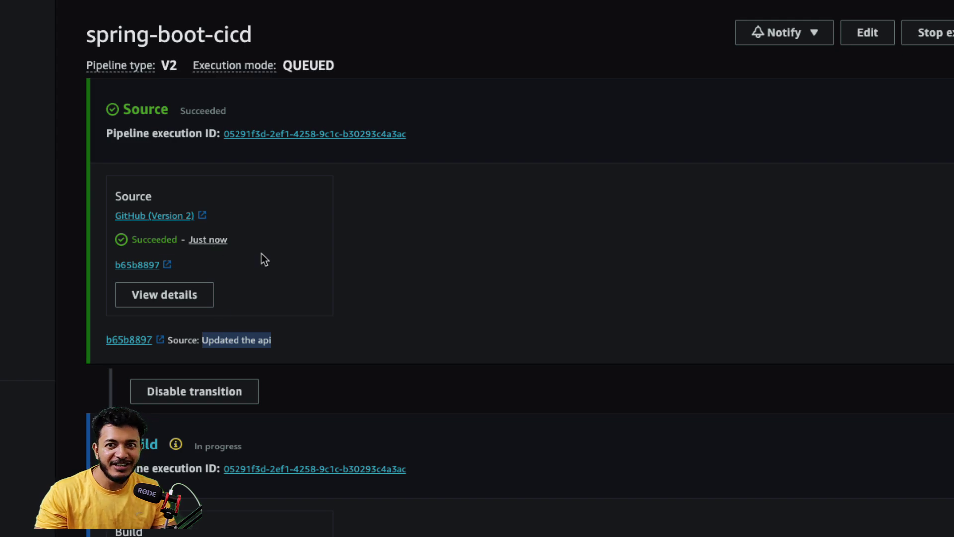
scroll(328, 424, "down", 2)
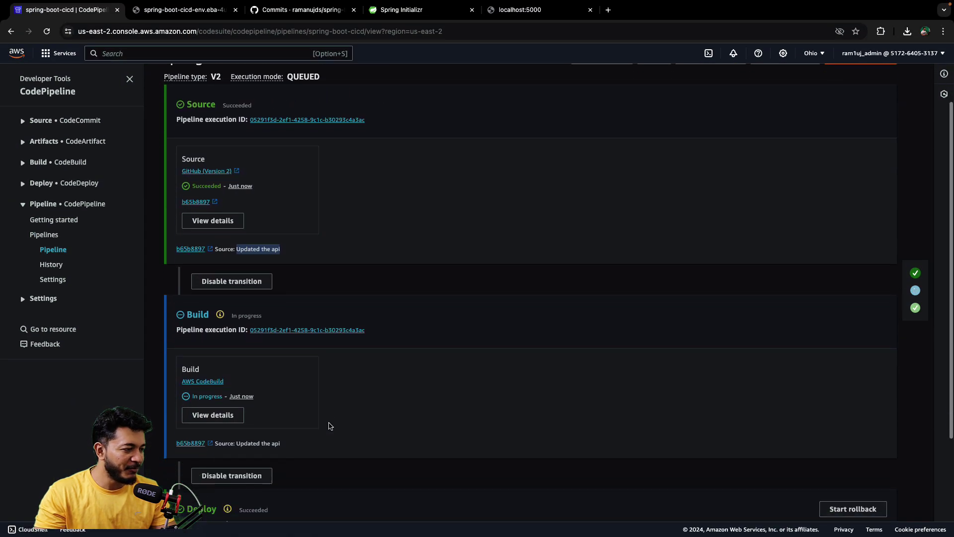
scroll(330, 426, "down", 1)
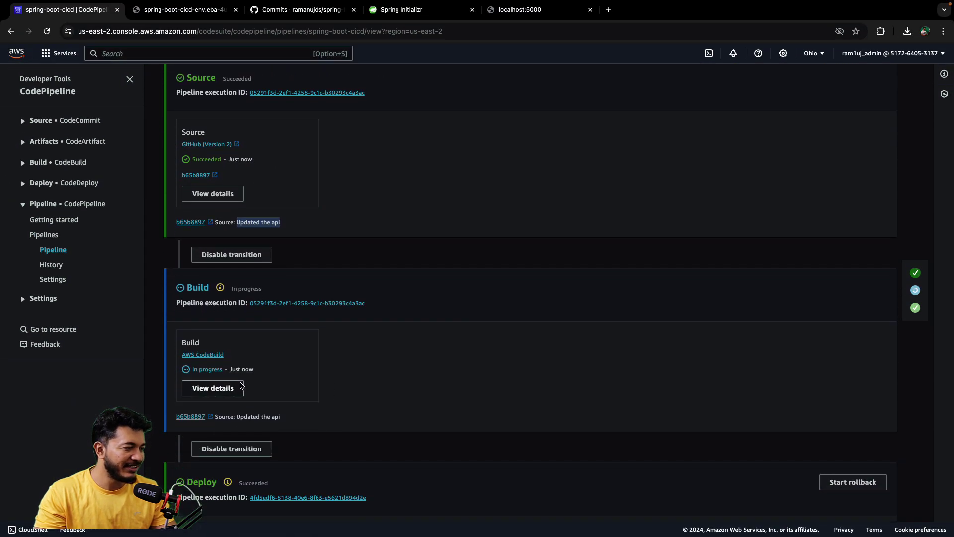
scroll(301, 401, "down", 3)
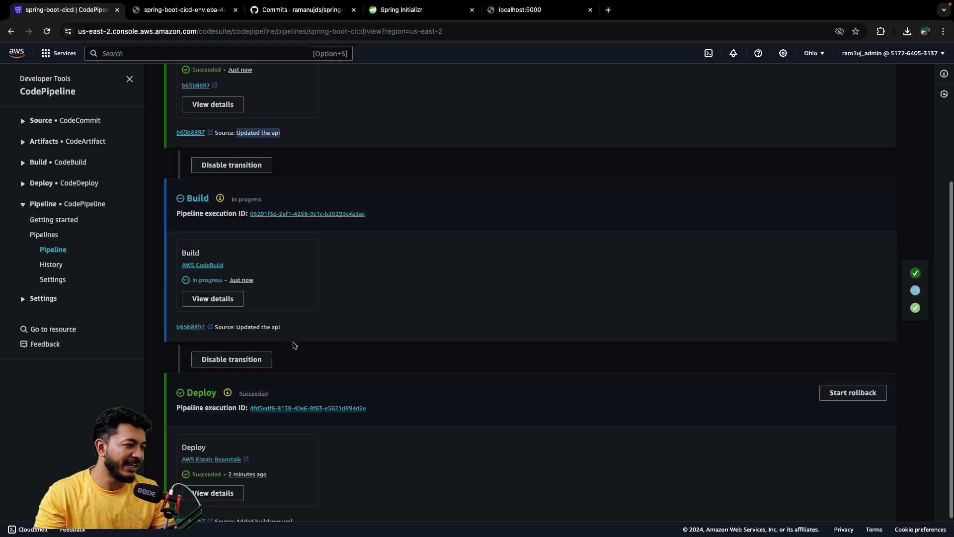
scroll(299, 316, "down", 1)
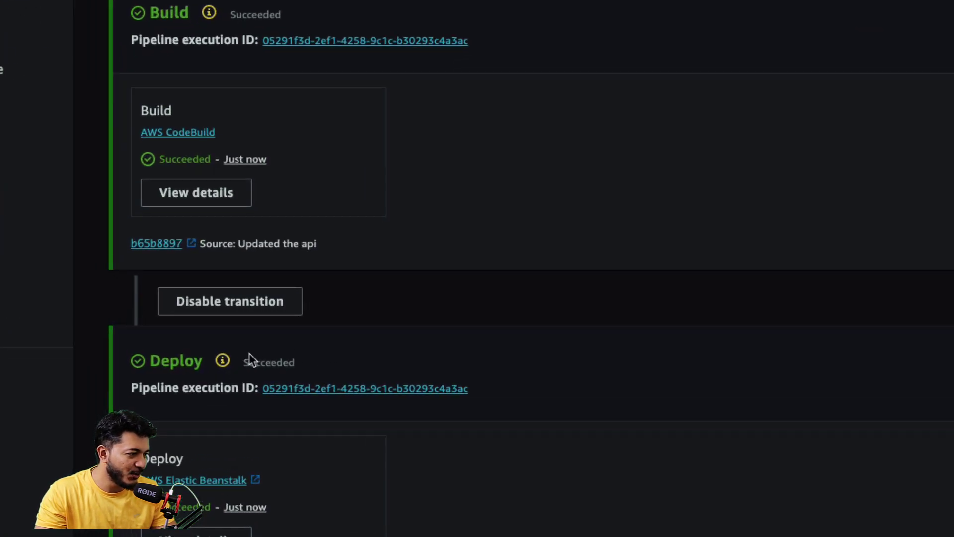
right_click(245, 361)
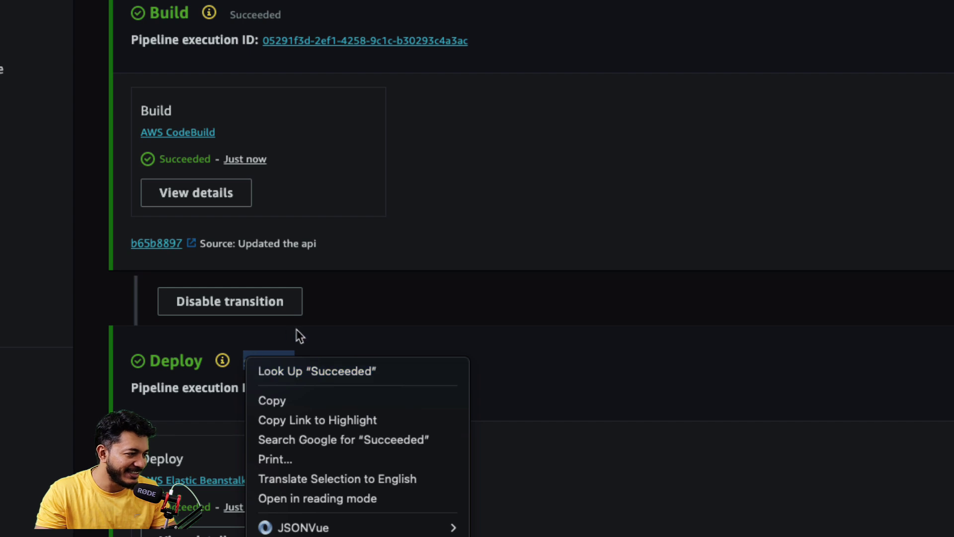
left_click(313, 327)
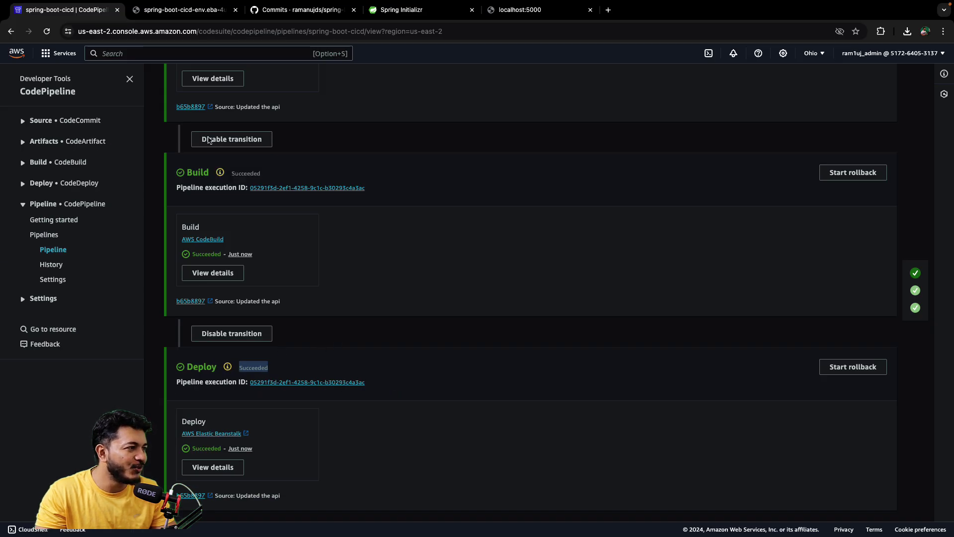
- View the deployed Elastic Beanstalk application page for the updated greeting, and switch to the pipeline diagram in Excalidraw
left_click(169, 13)
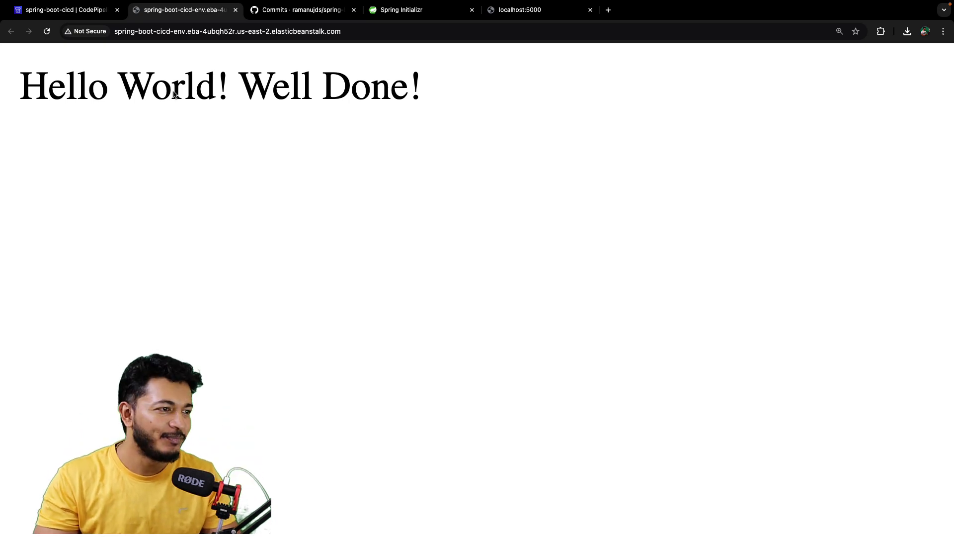
key("ctrl+Right")
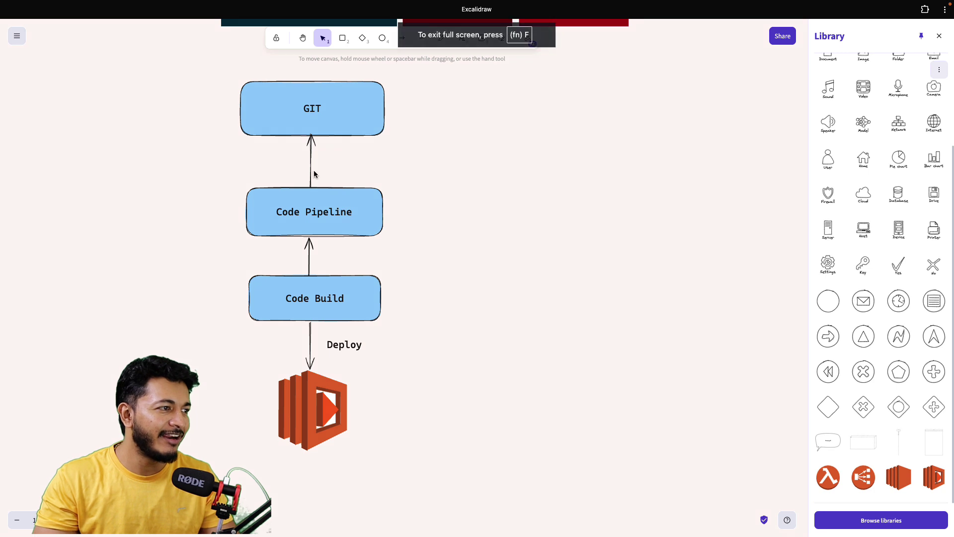